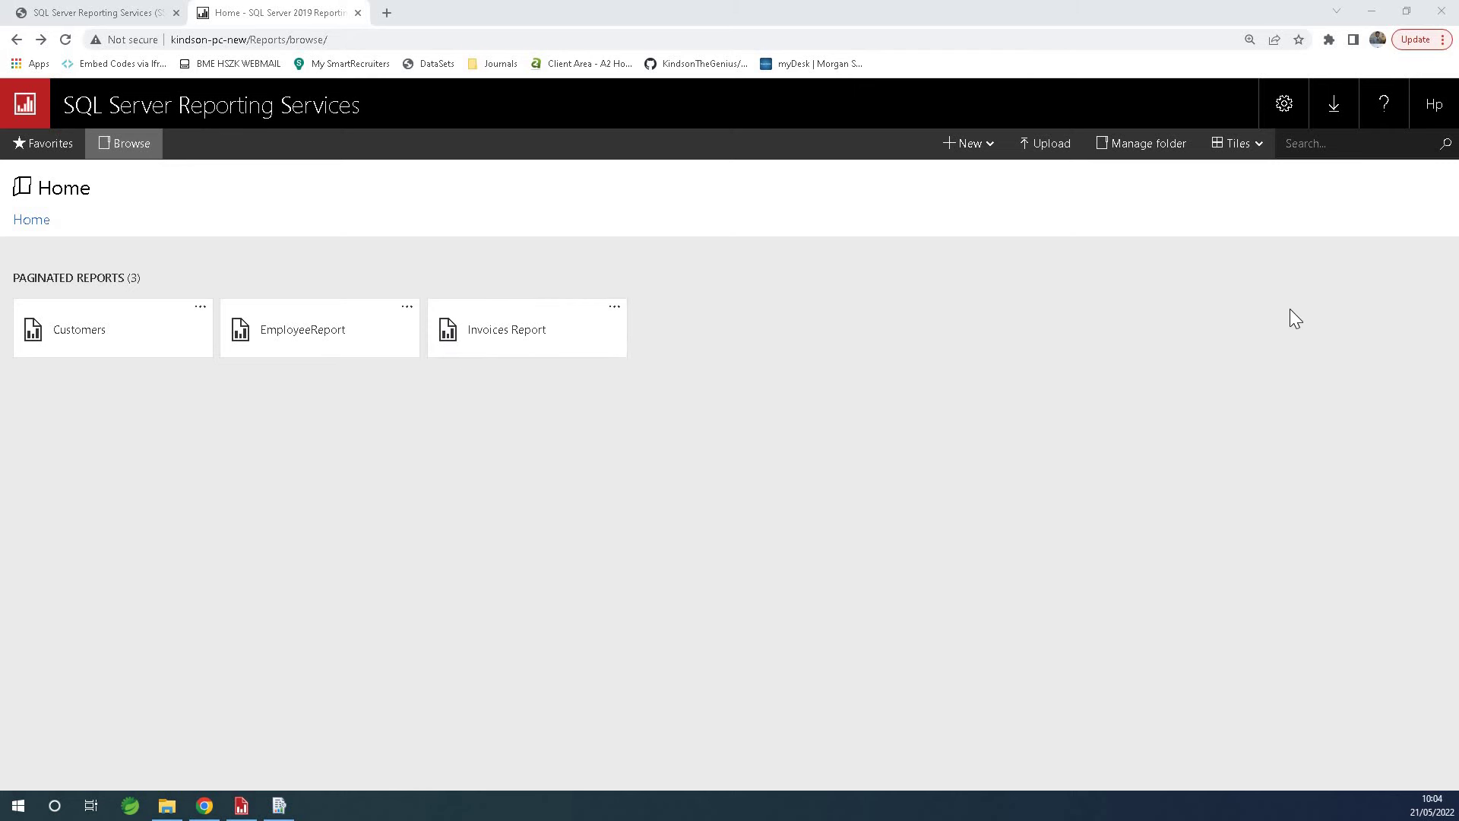
- Enlarge the web portal's page zoom in the browser
{"action": "left_click", "coordinate": [1442, 40]}
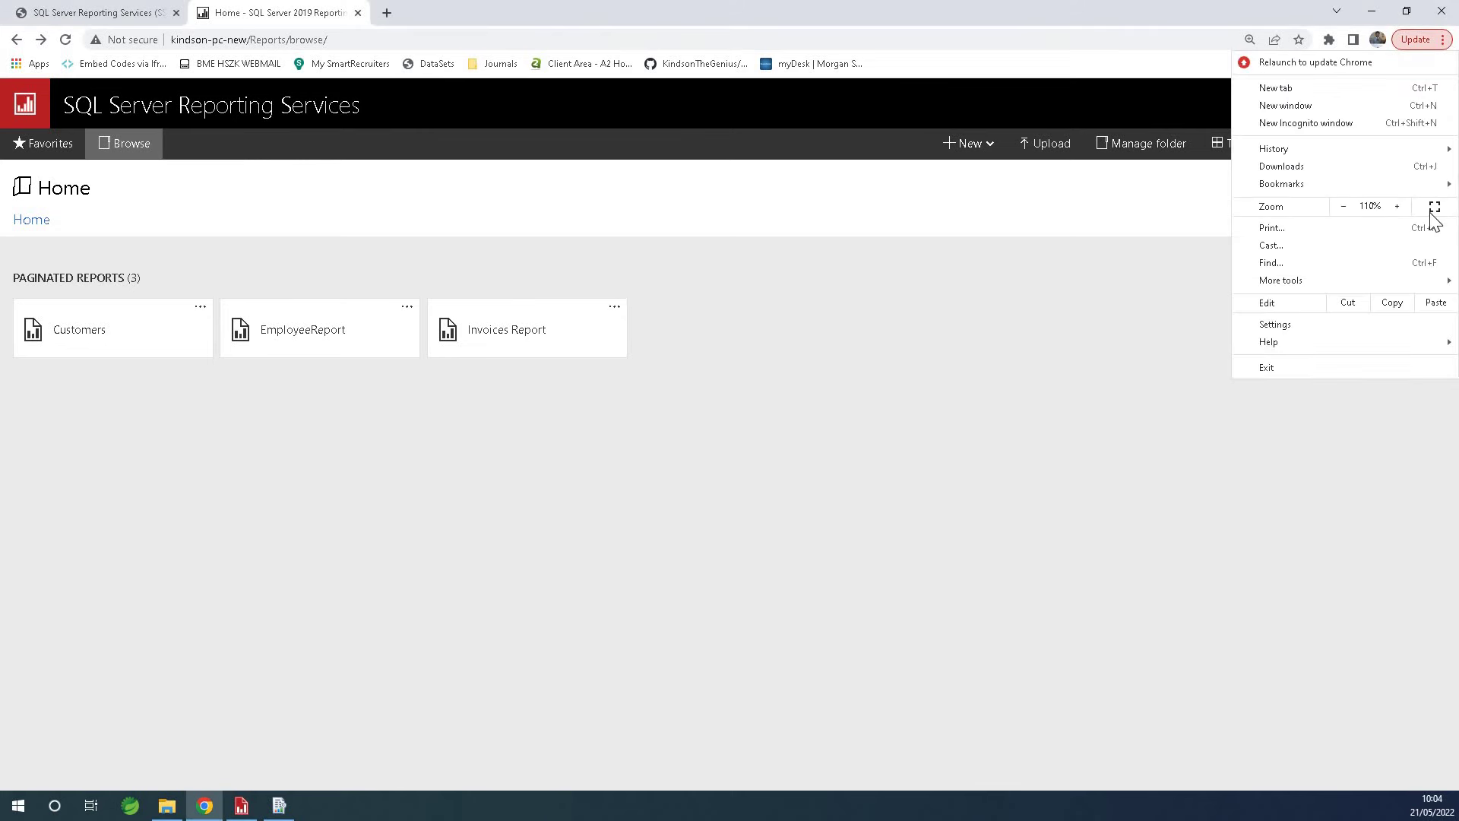
{"action": "left_click", "coordinate": [1398, 207]}
{"action": "left_click", "coordinate": [886, 413]}
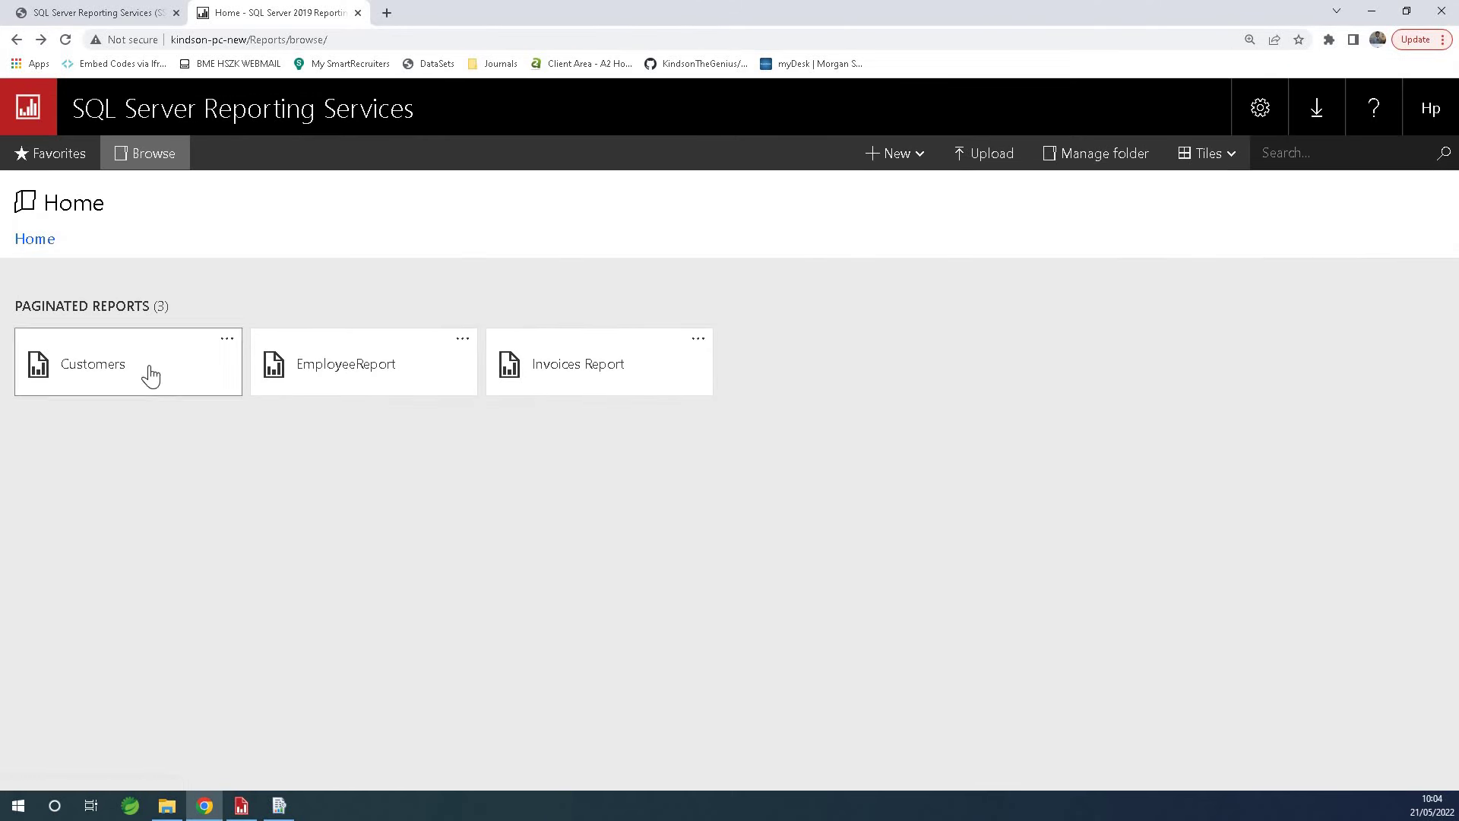
- Preview the Customers and Invoices reports, returning to the portal Home page after each
{"action": "left_click", "coordinate": [145, 384]}
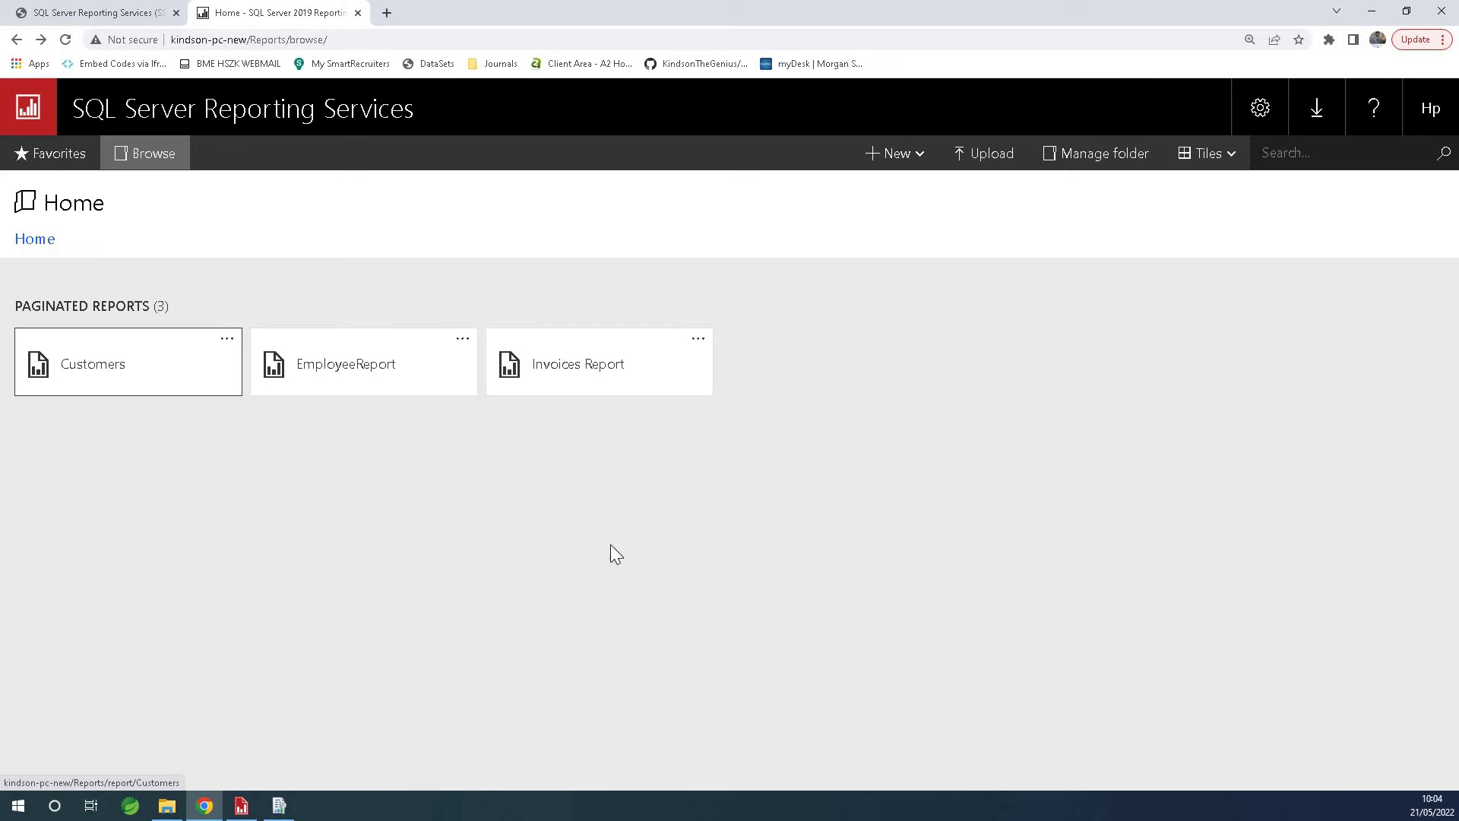
{"action": "left_click", "coordinate": [171, 365]}
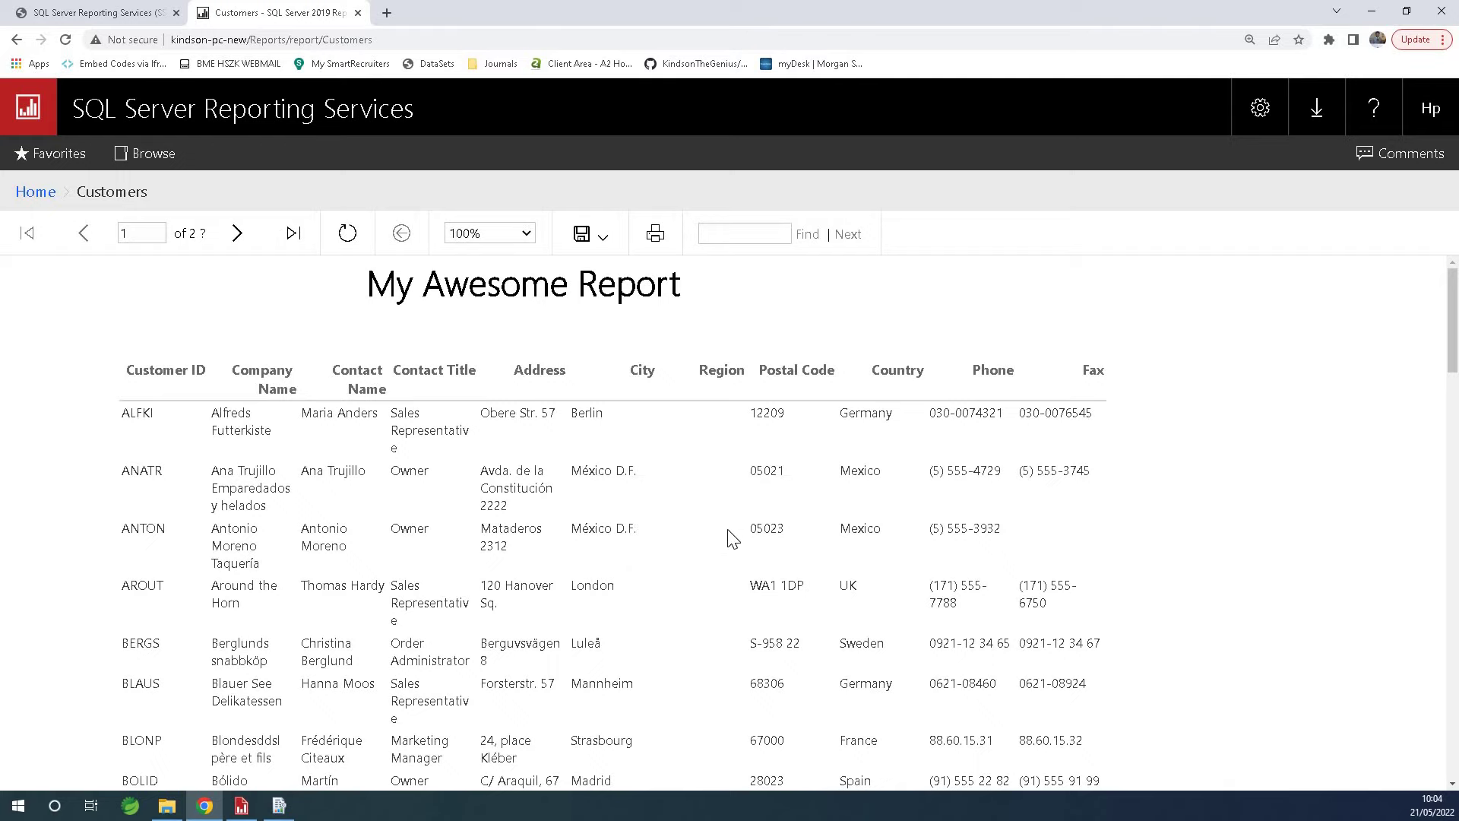
{"action": "scroll", "coordinate": [728, 531], "scroll_direction": "down", "scroll_amount": 8}
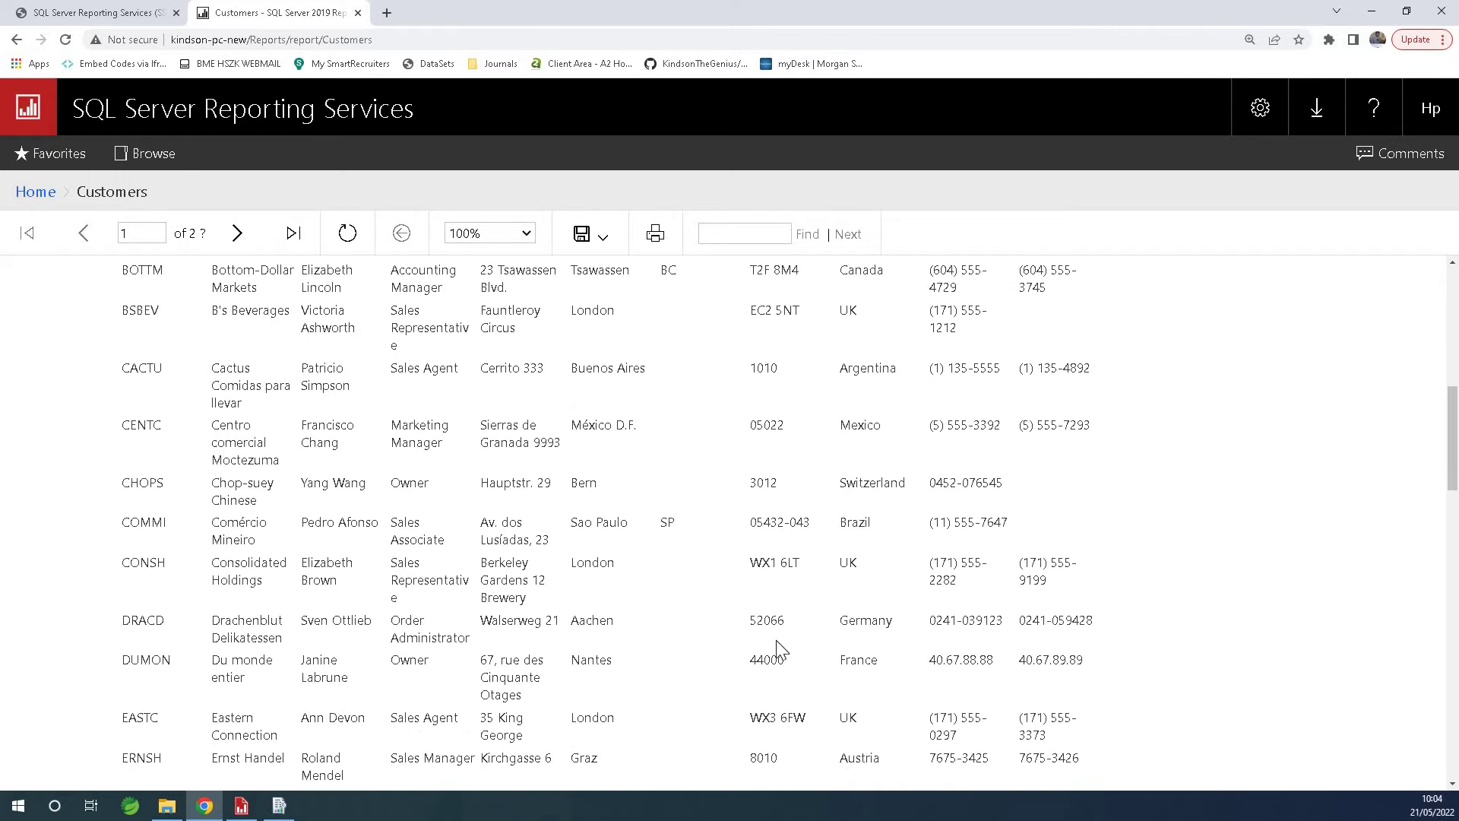
{"action": "scroll", "coordinate": [214, 274], "scroll_direction": "up", "scroll_amount": 10}
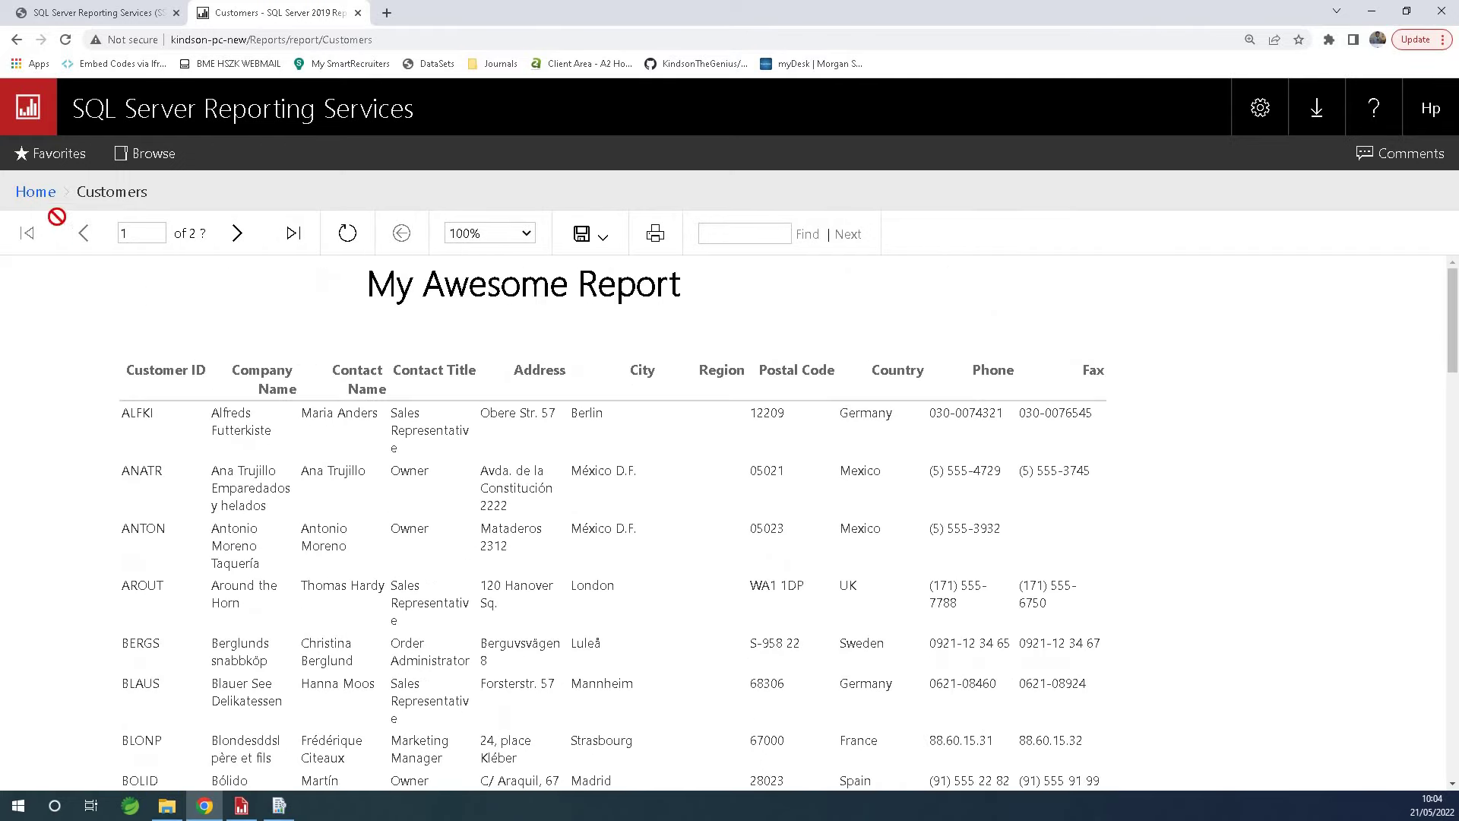
{"action": "left_click", "coordinate": [17, 41]}
{"action": "left_click", "coordinate": [578, 375]}
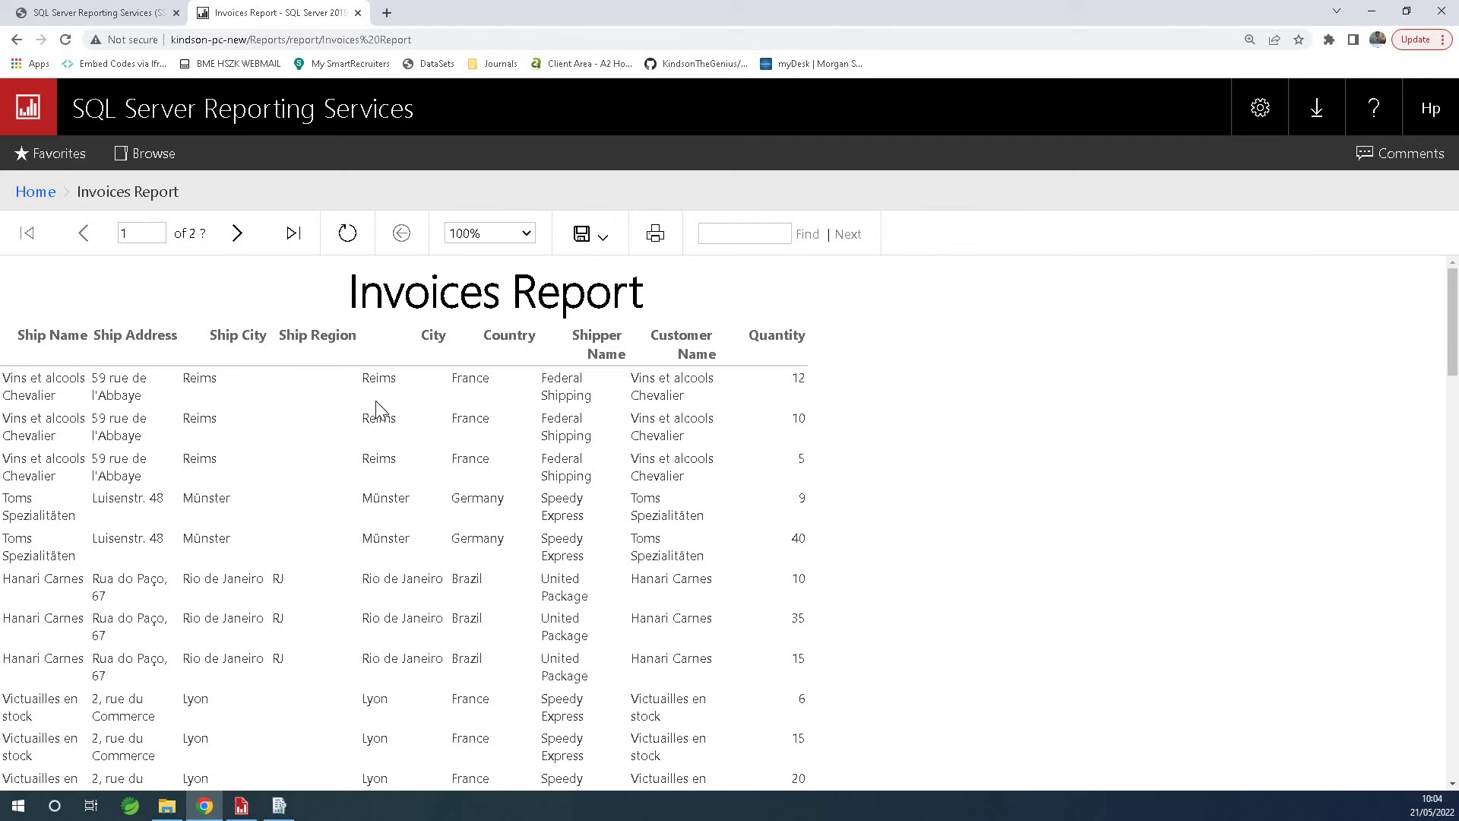
{"action": "left_click", "coordinate": [16, 41]}
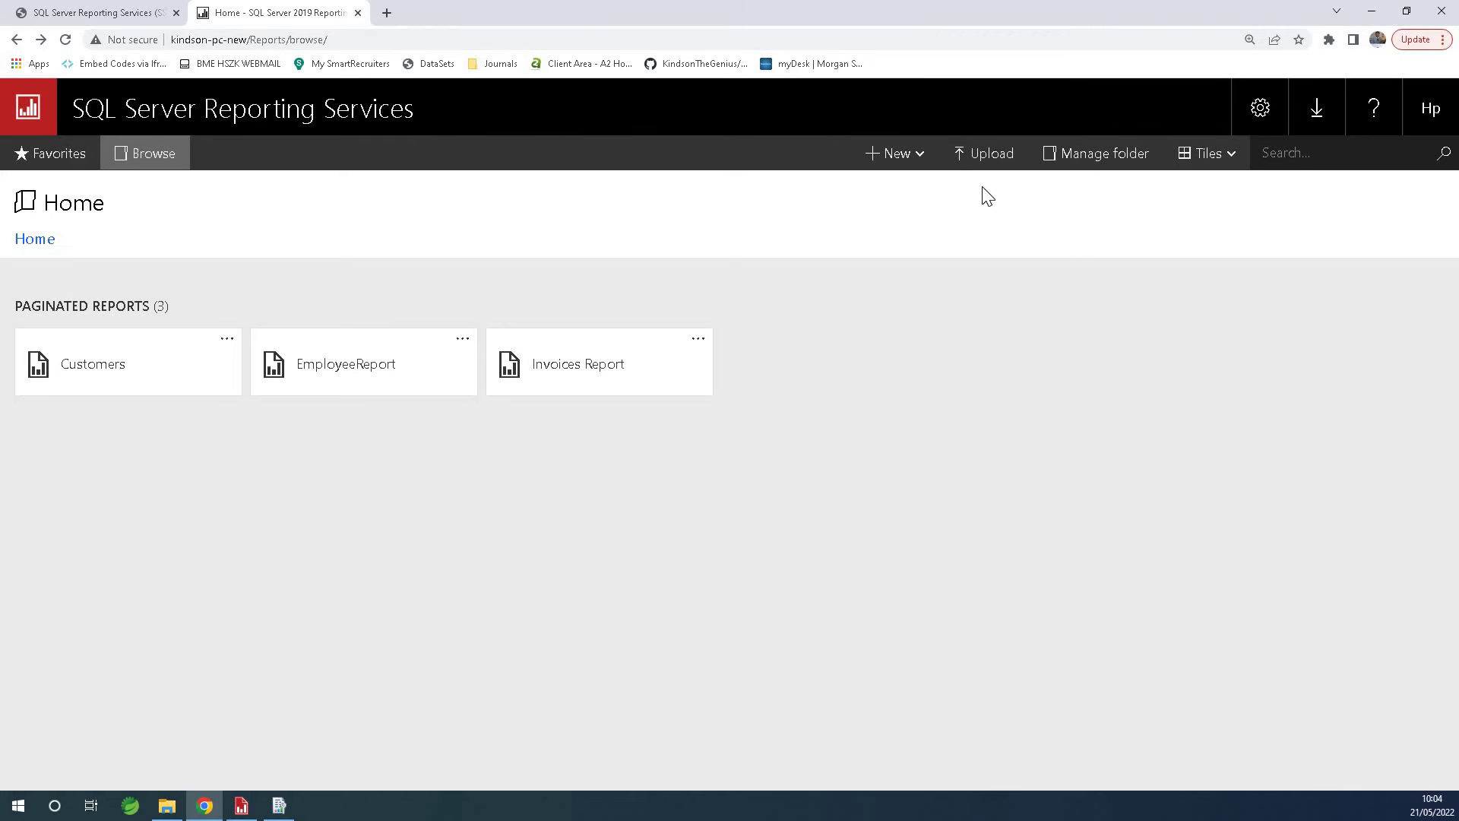
- Upload ProductReport from the Documents folder to the portal Home folder
{"action": "left_click", "coordinate": [988, 152]}
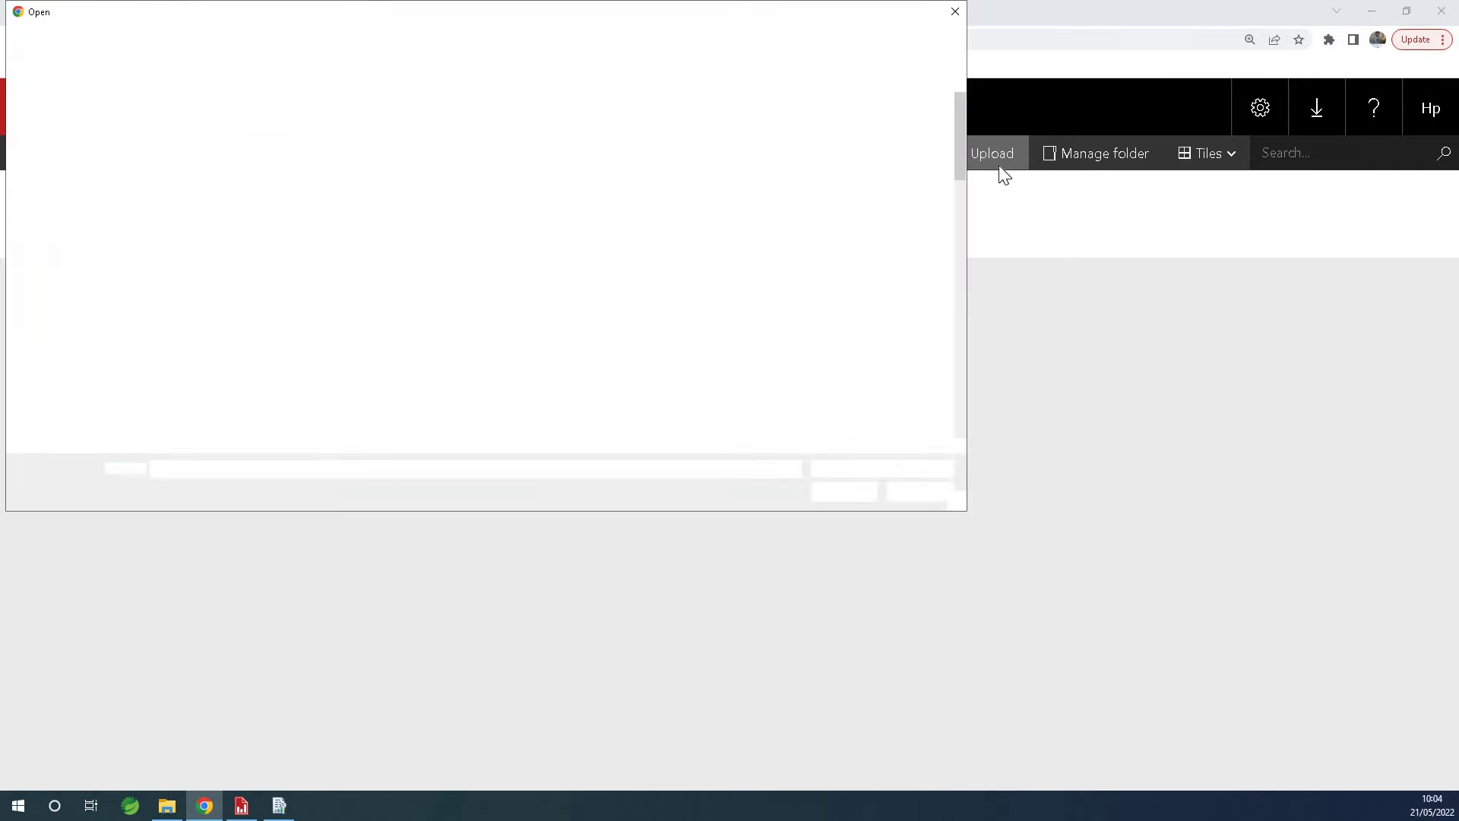
{"action": "scroll", "coordinate": [293, 304], "scroll_direction": "down", "scroll_amount": 15}
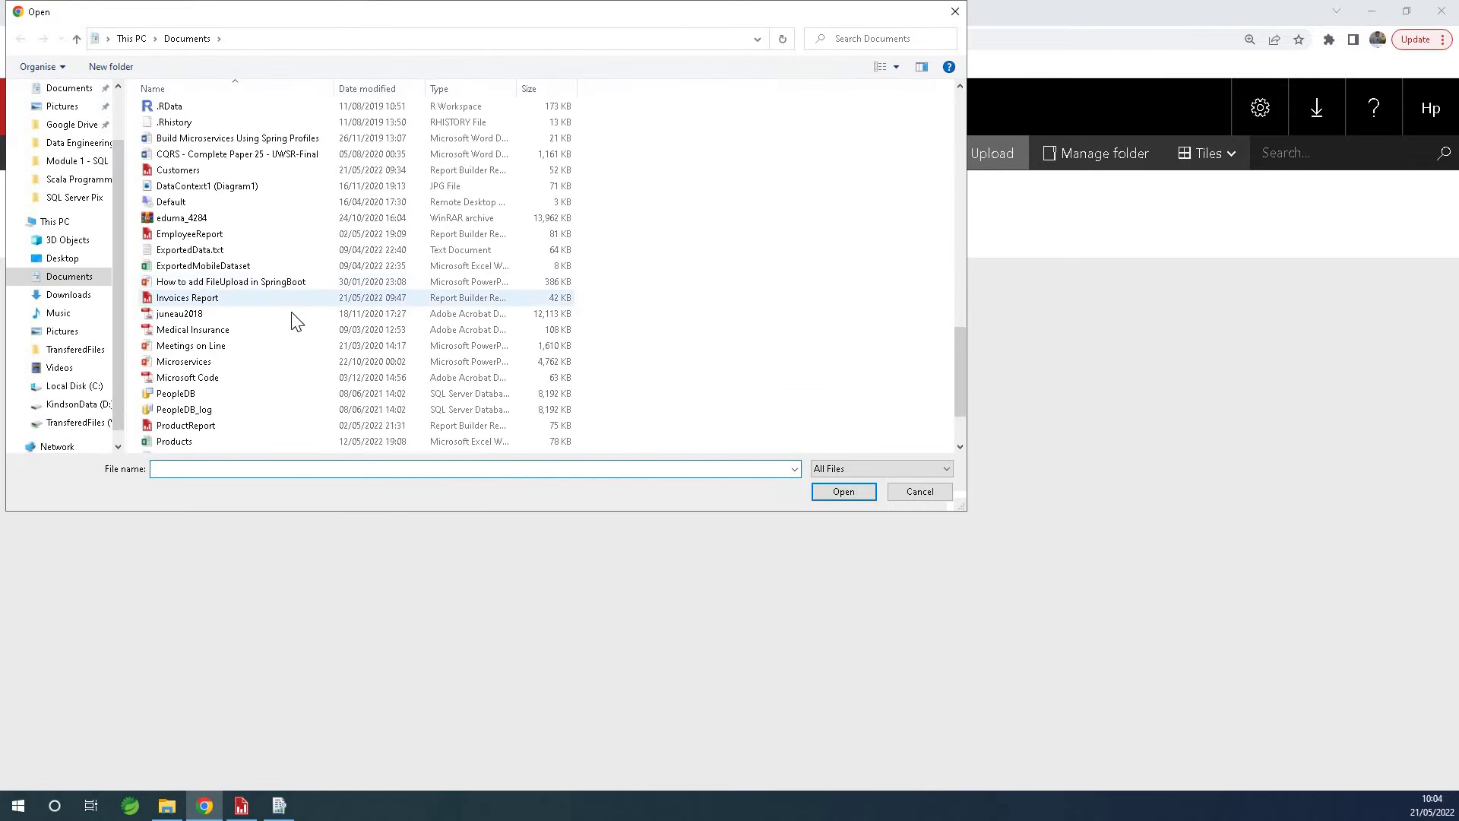
{"action": "scroll", "coordinate": [266, 335], "scroll_direction": "down", "scroll_amount": 2}
{"action": "left_click", "coordinate": [232, 334]}
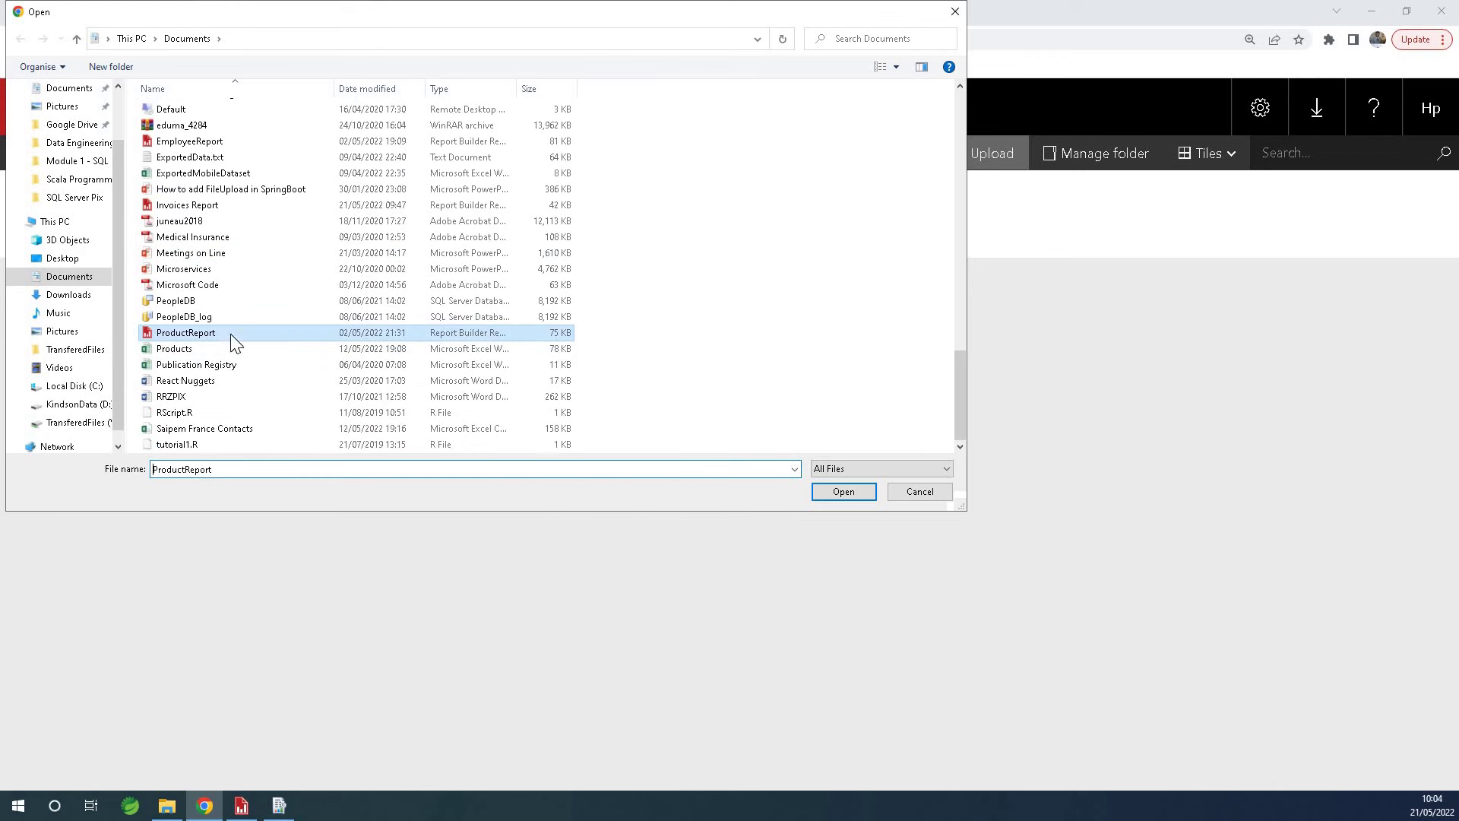
{"action": "left_click", "coordinate": [854, 495]}
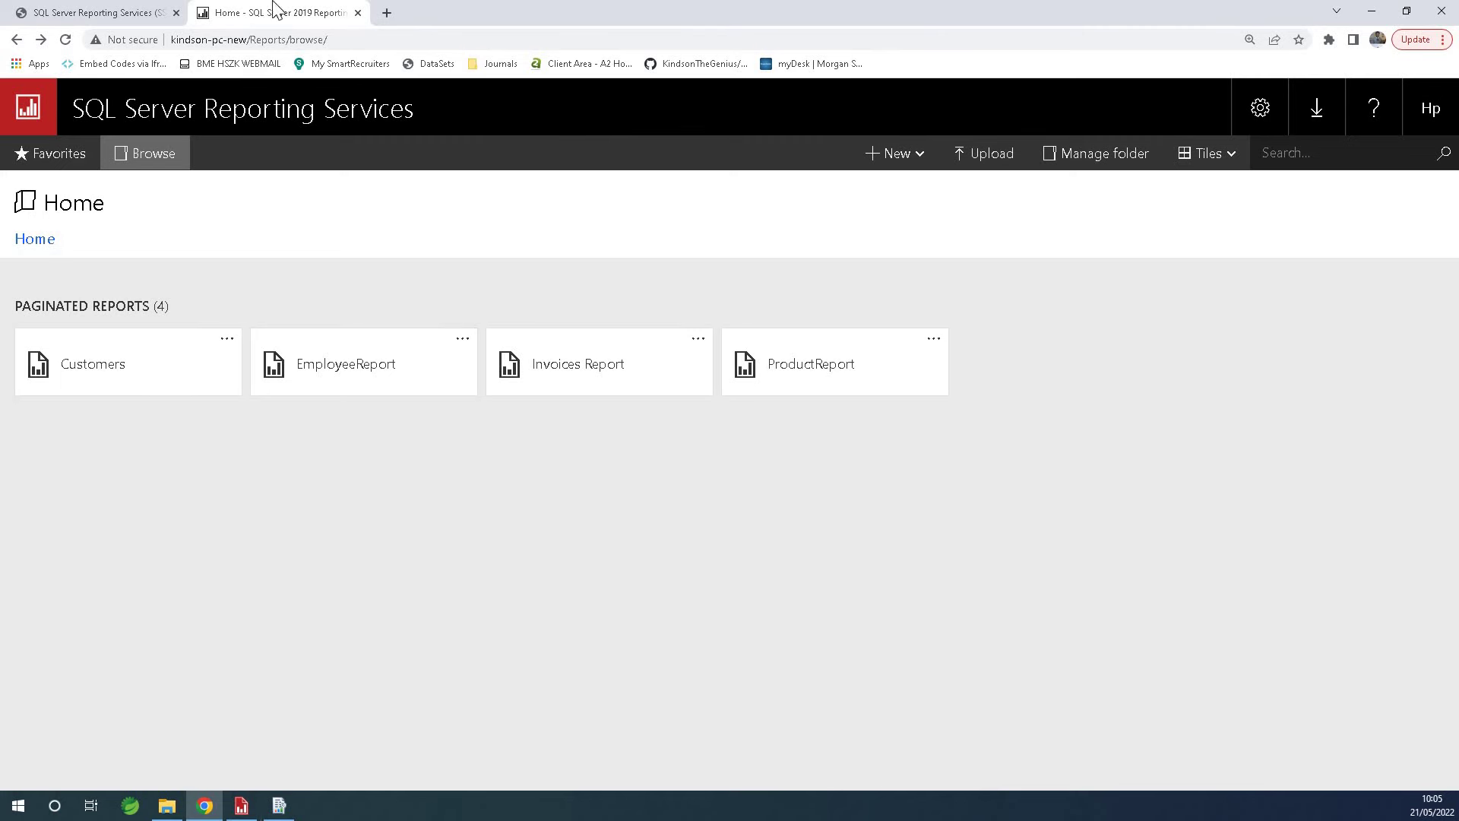
{"action": "left_click", "coordinate": [148, 20]}
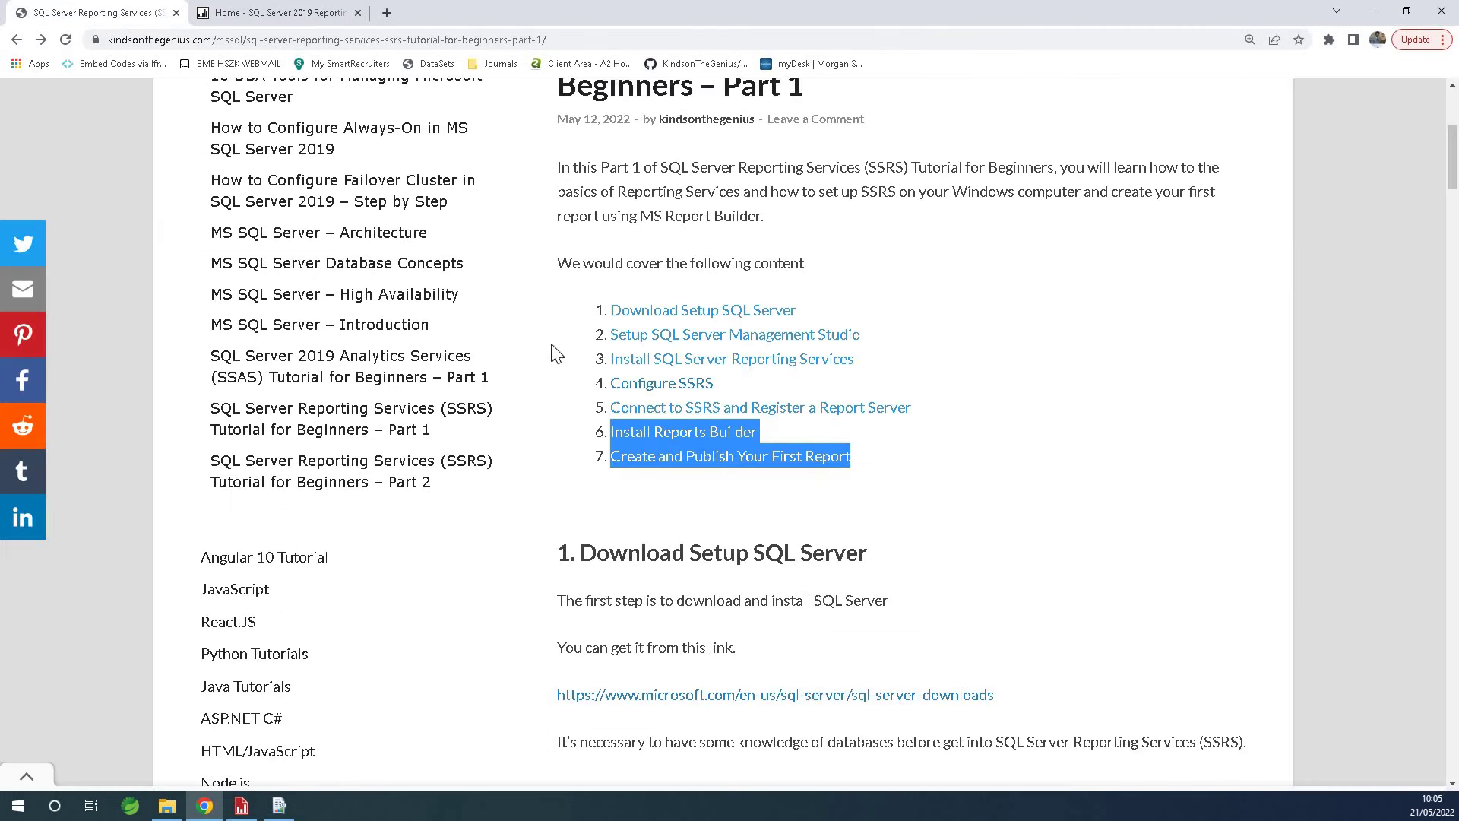
{"action": "left_click", "coordinate": [899, 487]}
{"action": "scroll", "coordinate": [876, 431], "scroll_direction": "up", "scroll_amount": 1}
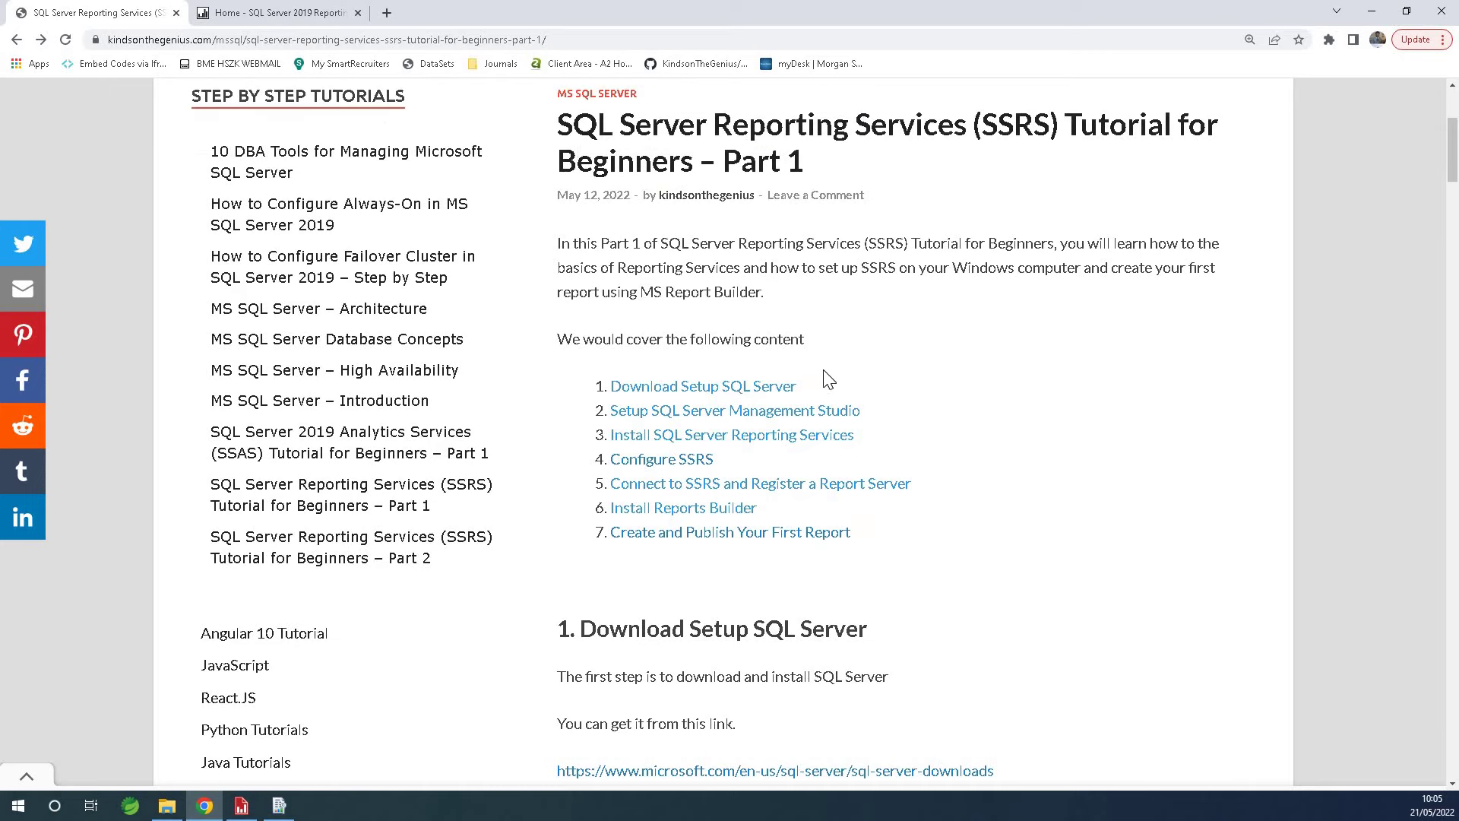
{"action": "left_click_drag", "start_coordinate": [862, 558], "coordinate": [553, 89]}
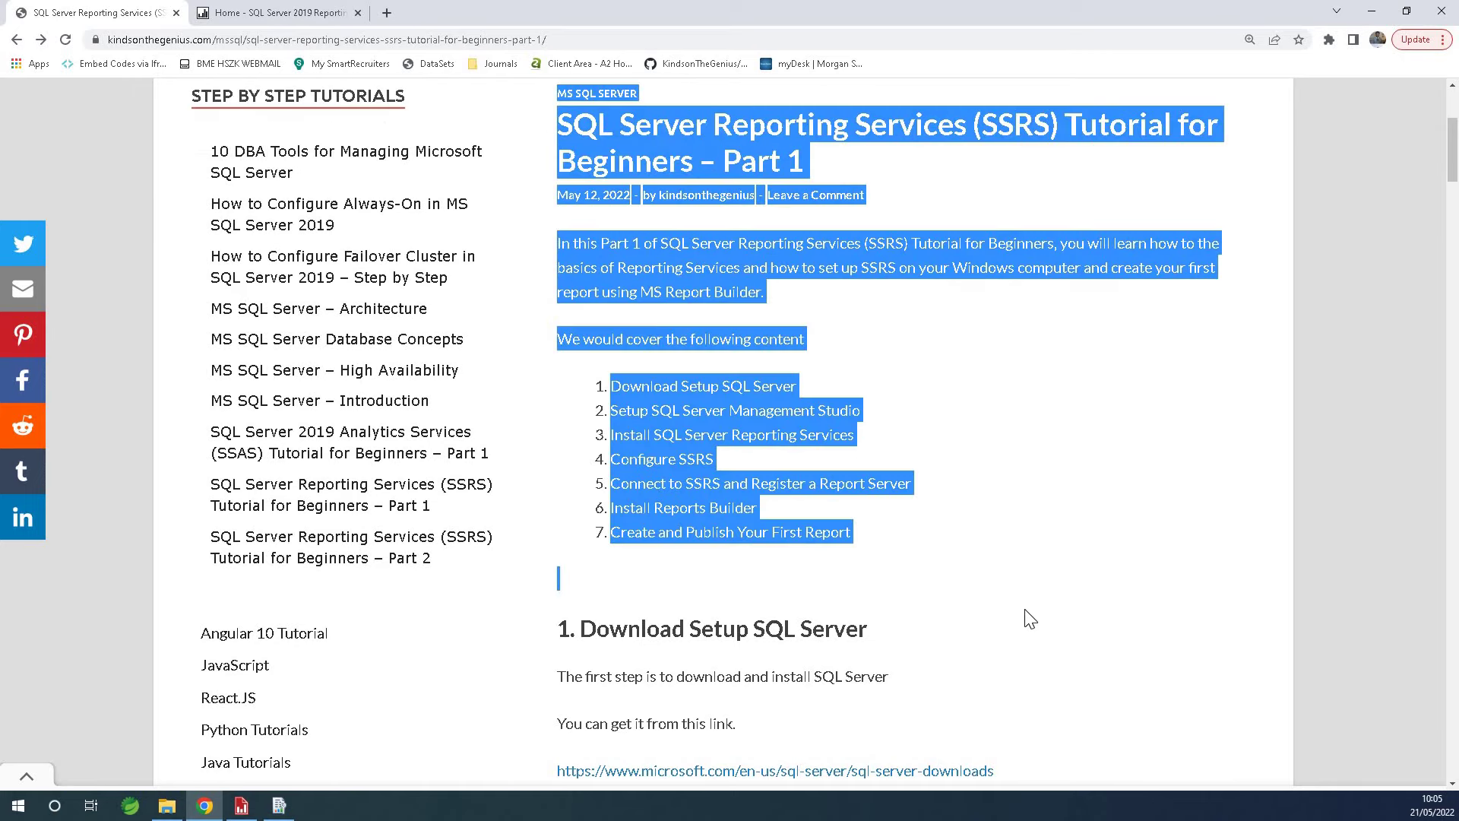
{"action": "left_click", "coordinate": [934, 578]}
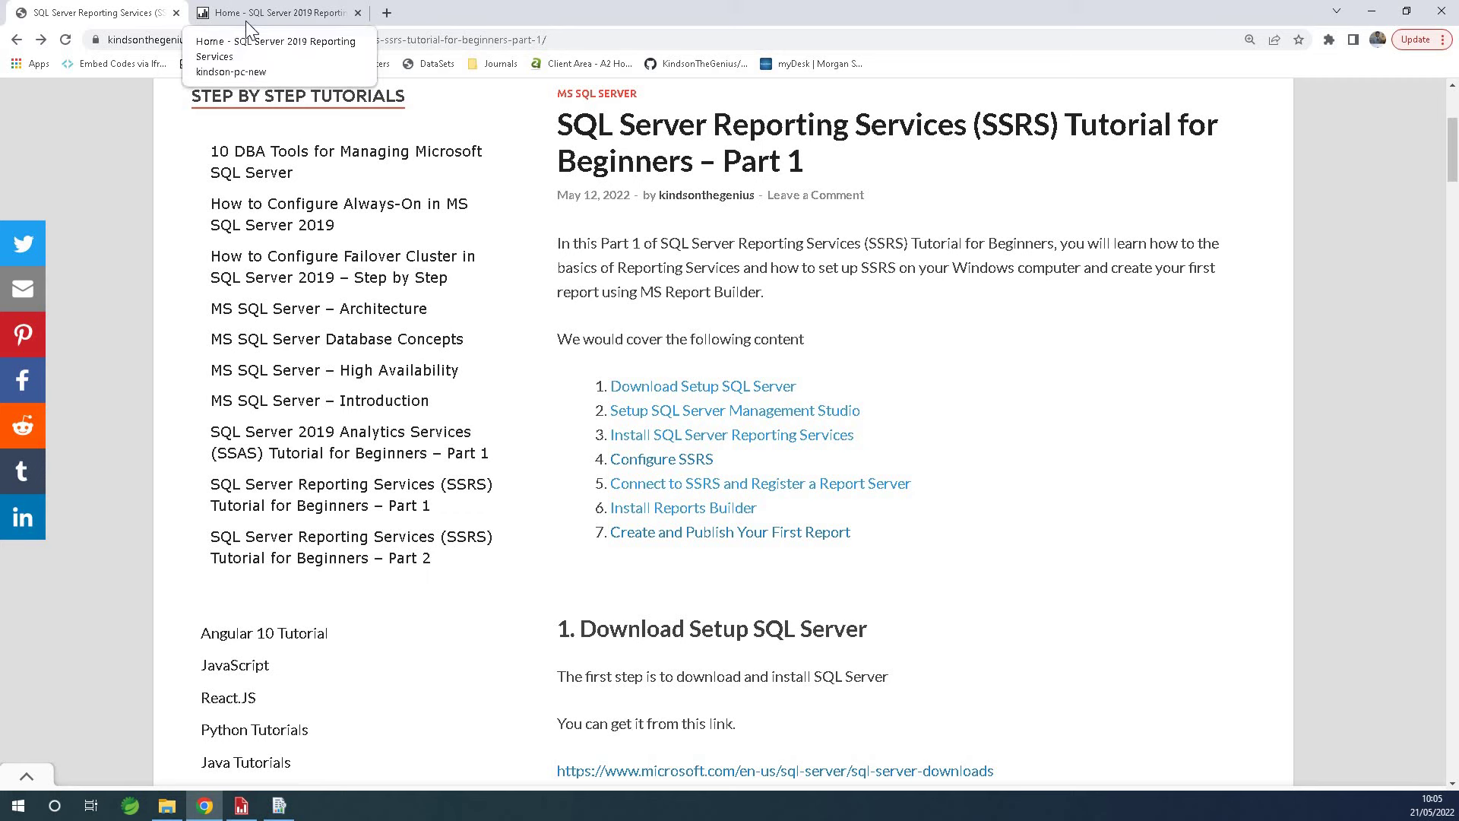
{"action": "left_click", "coordinate": [325, 21]}
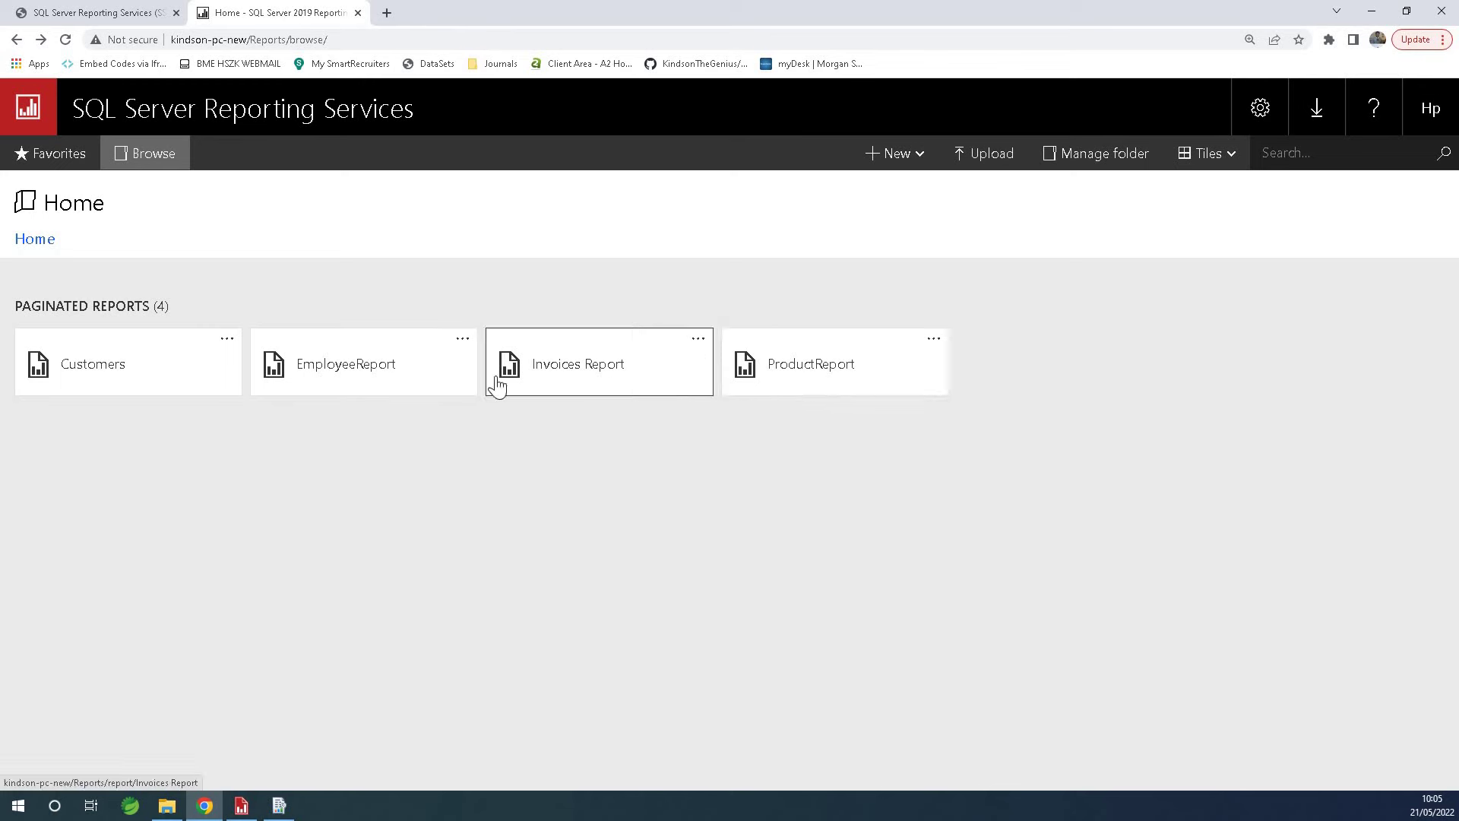
- Open the Customers report 'My Awesome Report' and minimize Report Builder to show it
{"action": "left_click", "coordinate": [166, 357]}
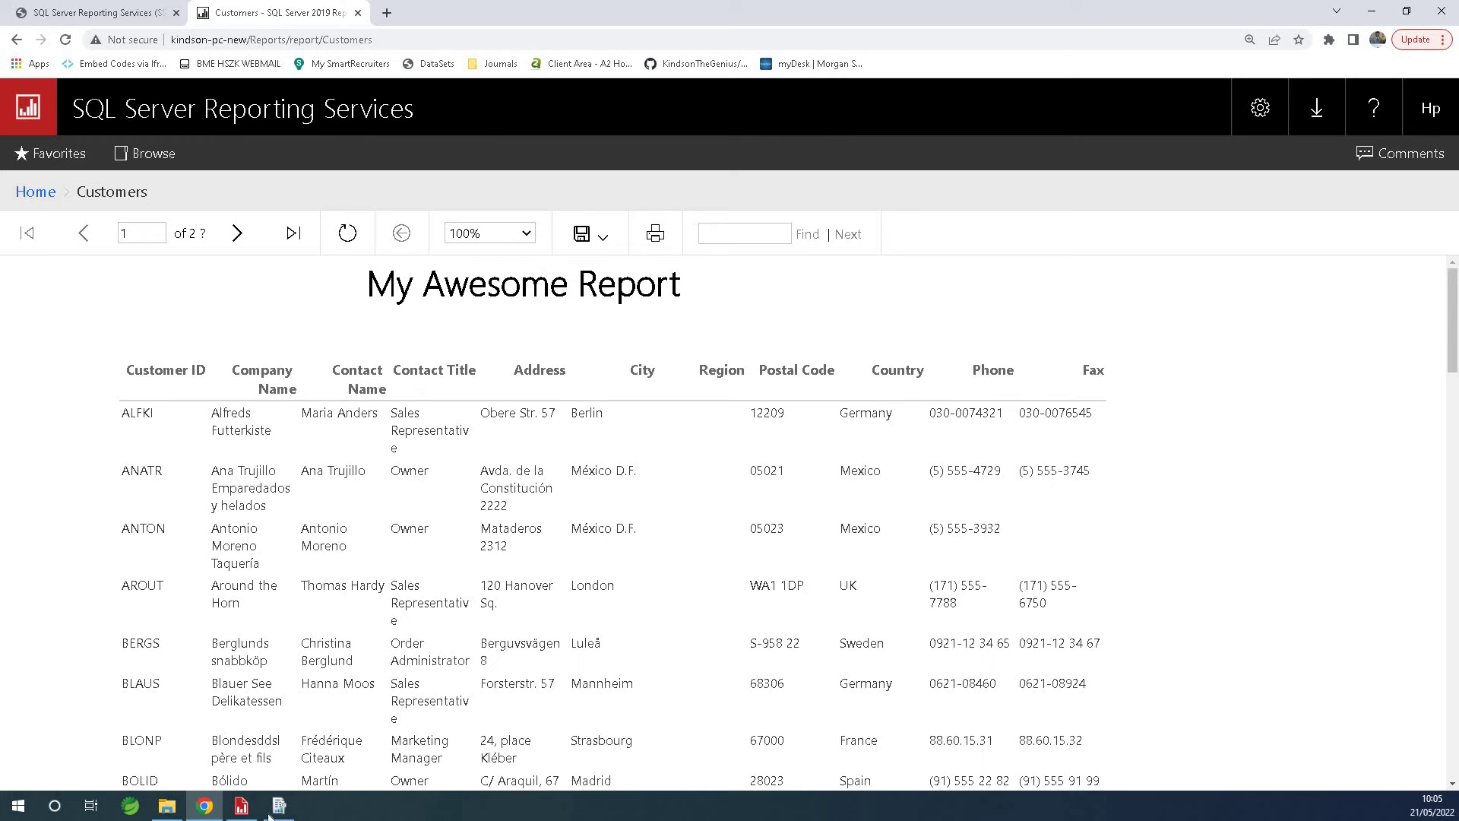
{"action": "left_click", "coordinate": [242, 806]}
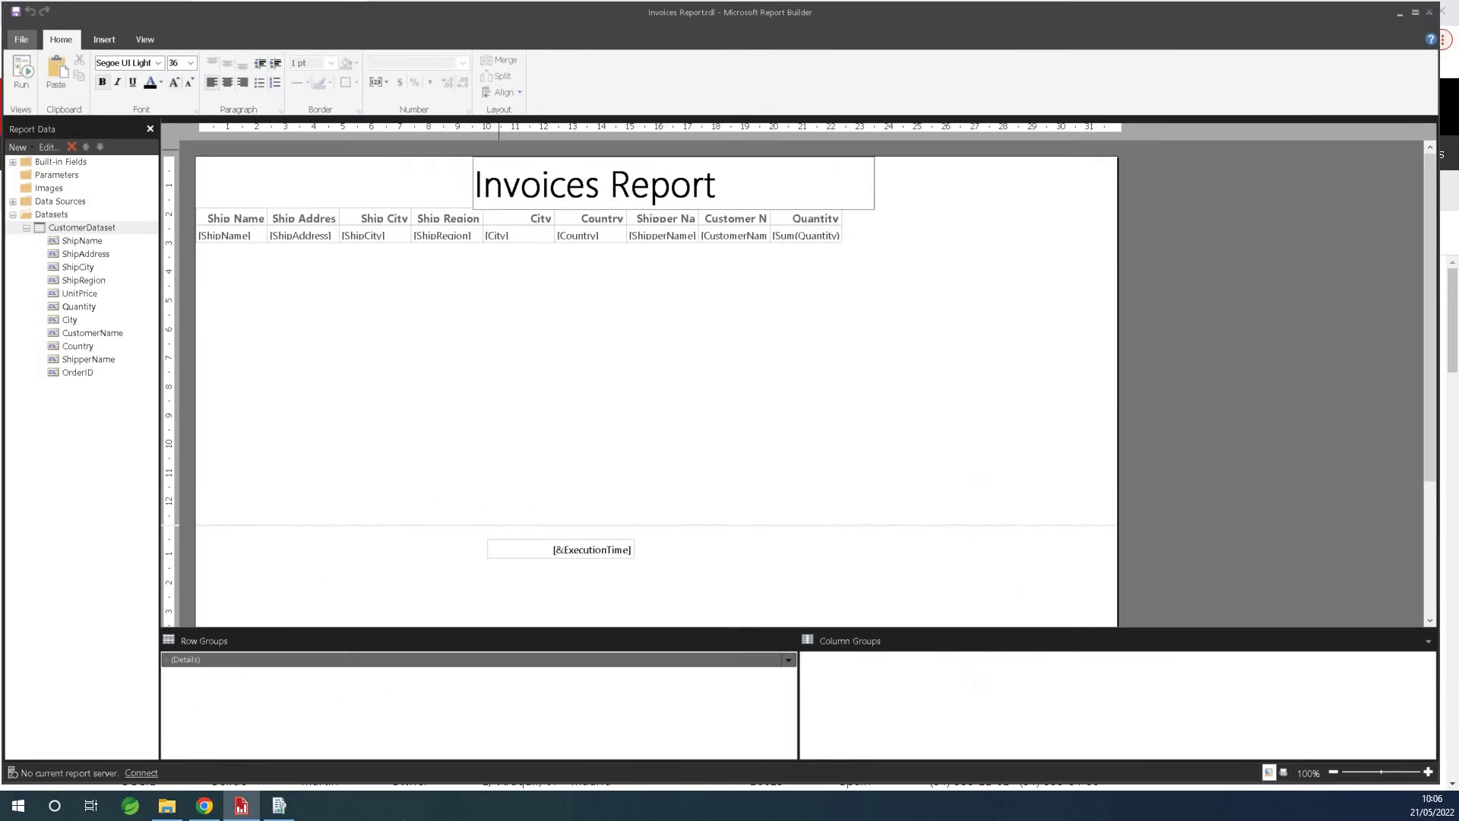
{"action": "left_click", "coordinate": [204, 807]}
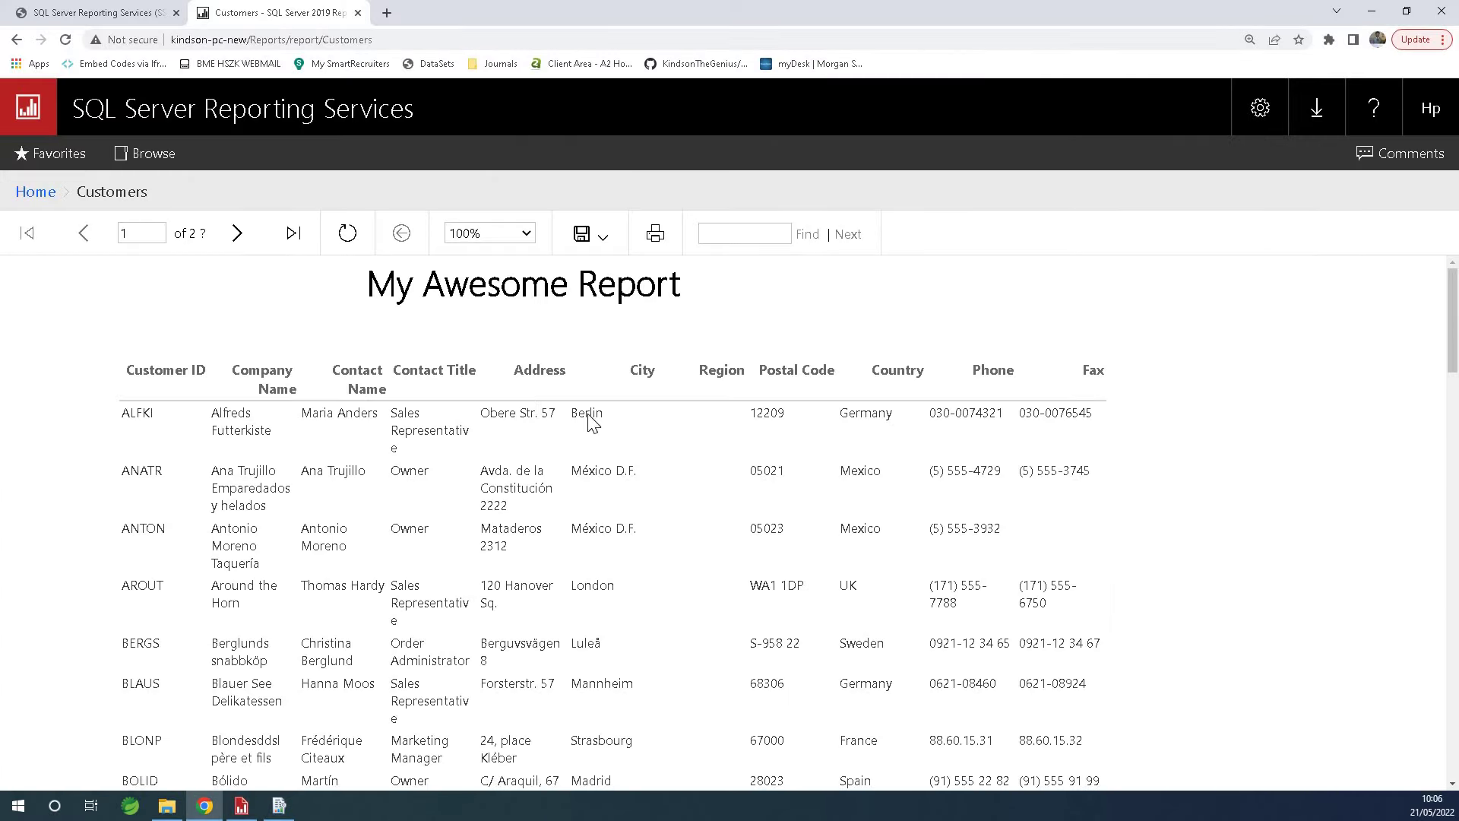
{"action": "scroll", "coordinate": [593, 395], "scroll_direction": "down", "scroll_amount": 8}
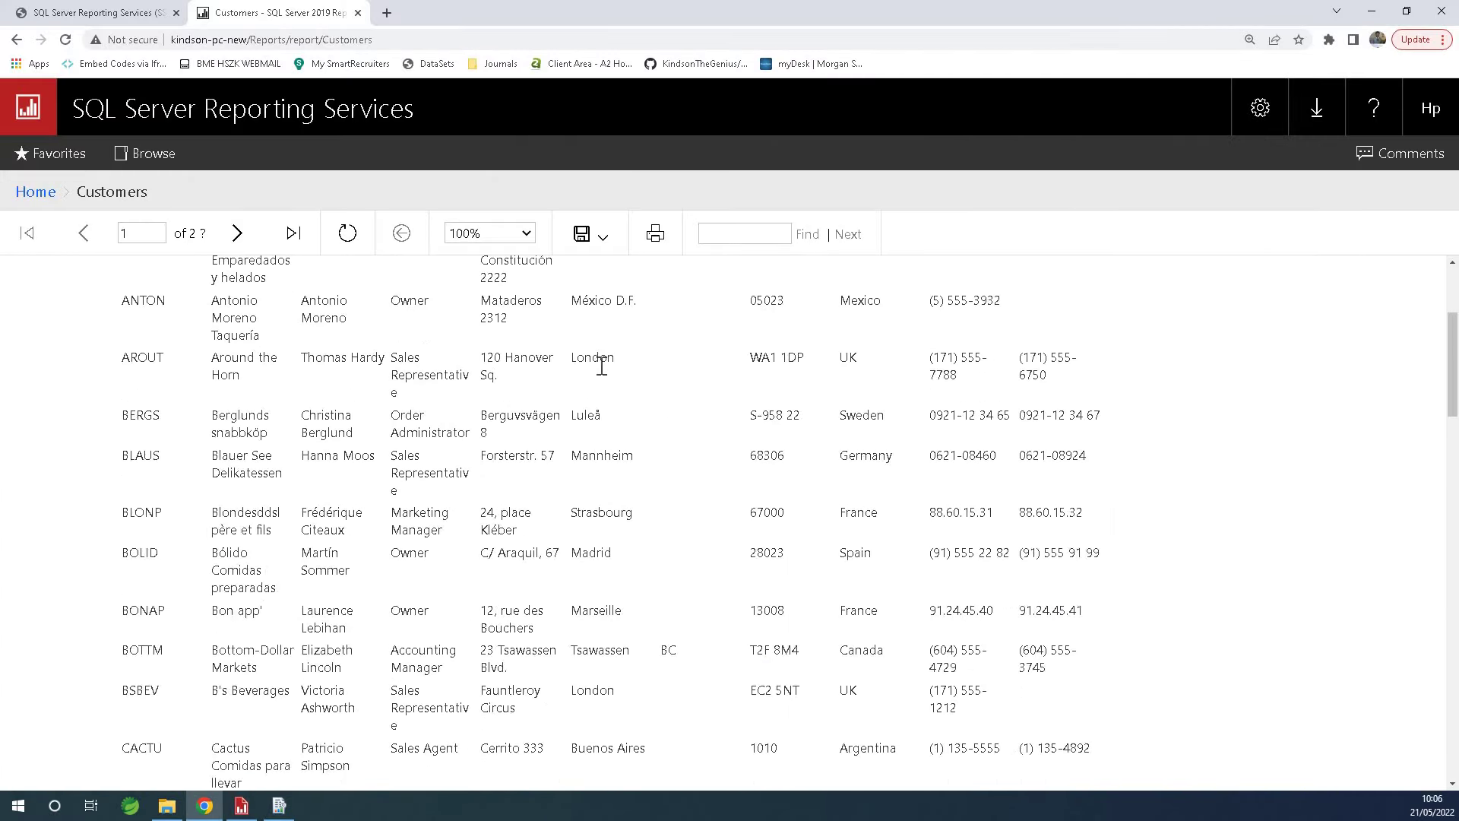
{"action": "left_click", "coordinate": [242, 807]}
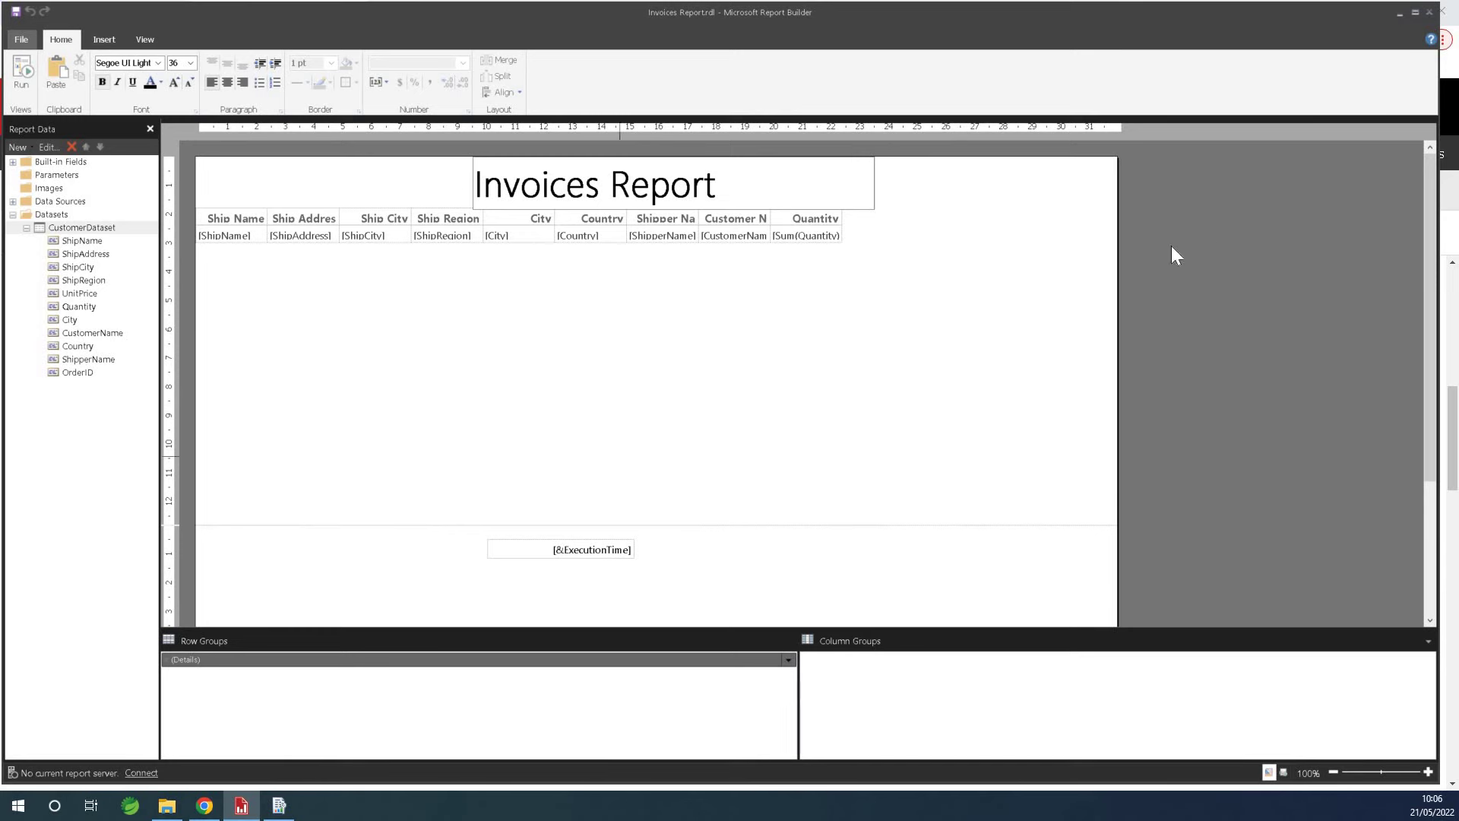
{"action": "left_click", "coordinate": [1399, 13]}
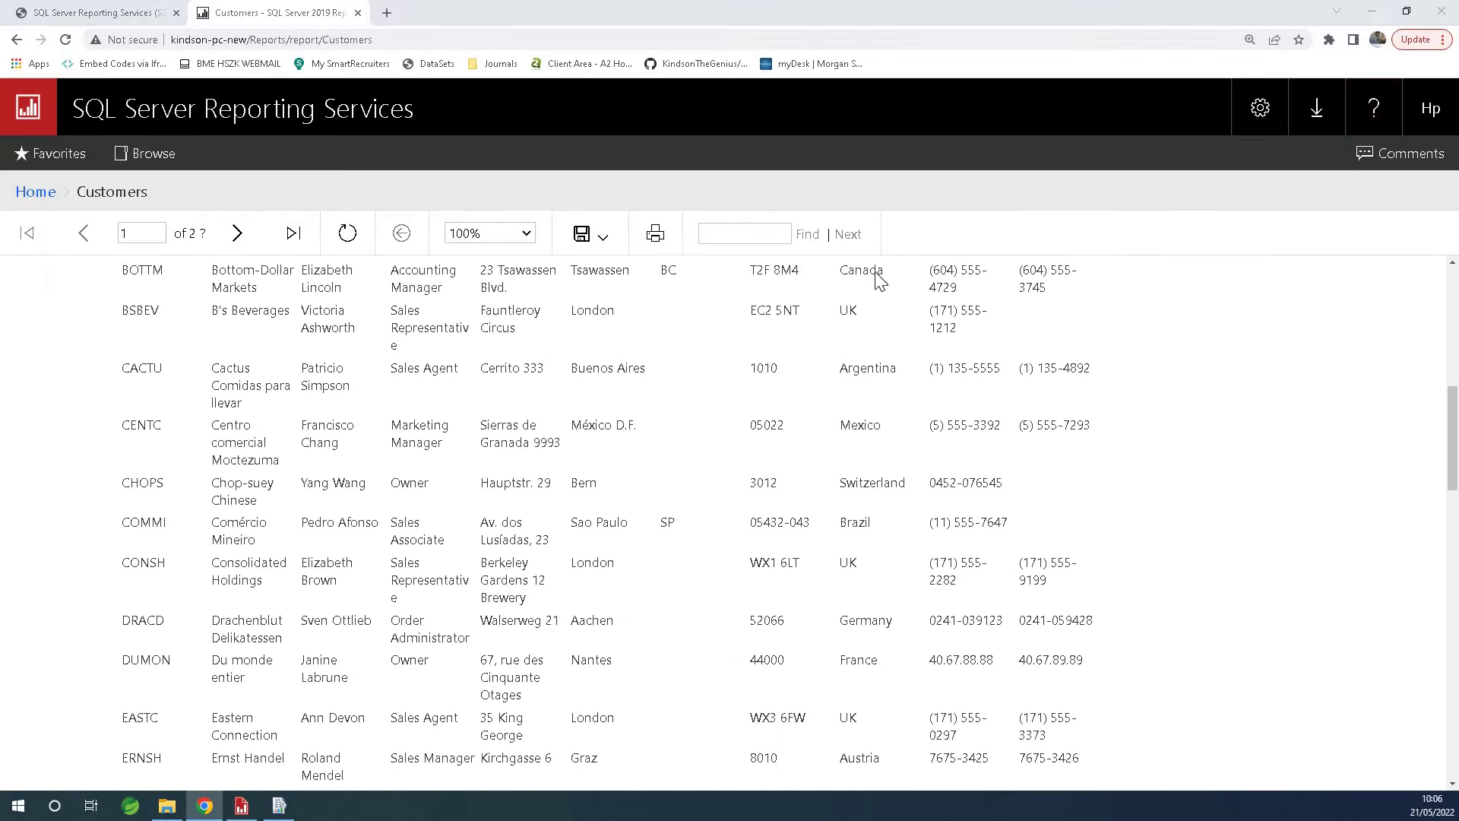
- Close the Customers report tab and Report Server Configuration Manager
{"action": "left_click", "coordinate": [358, 13]}
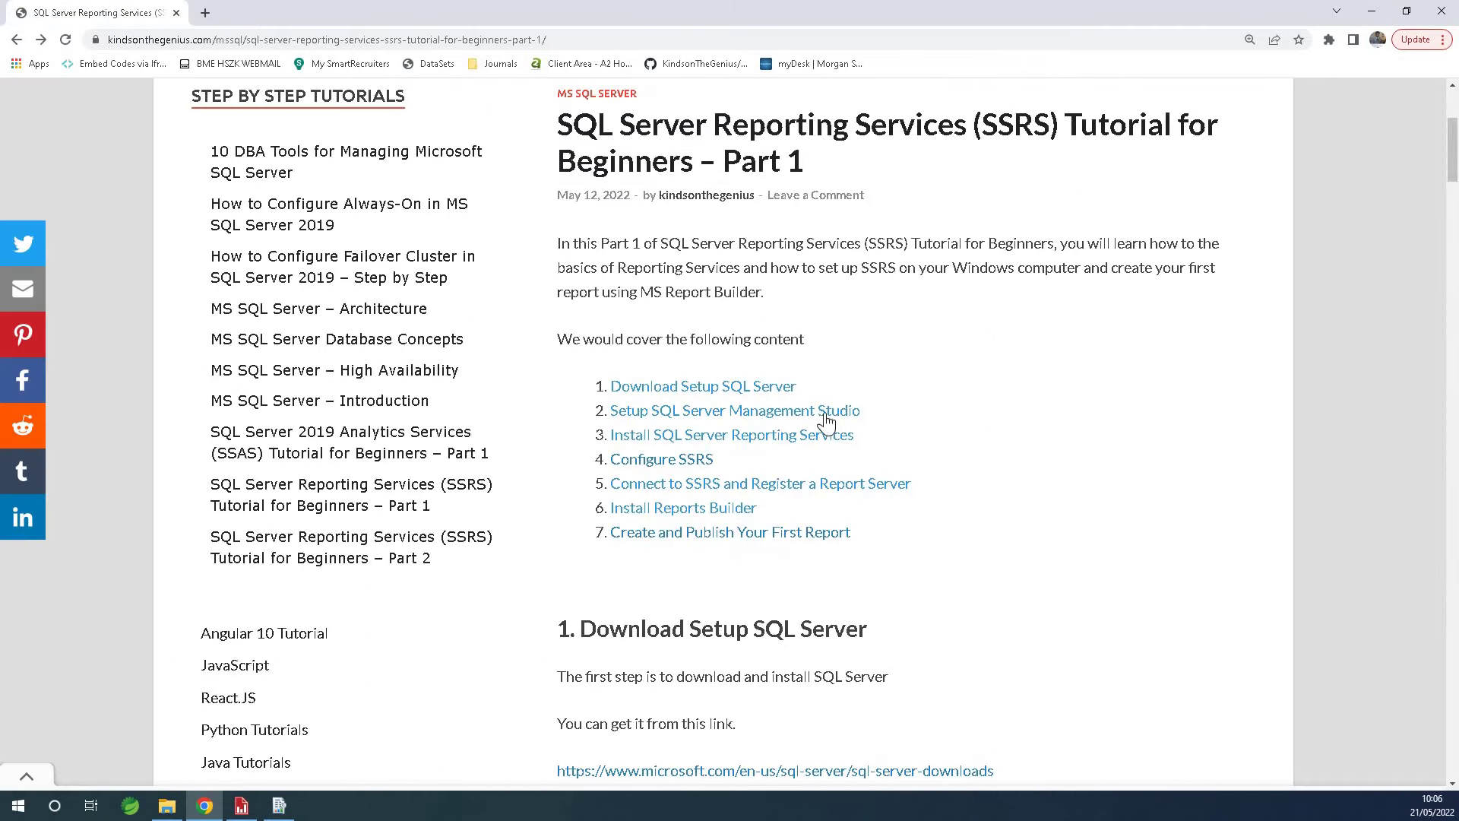
{"action": "left_click", "coordinate": [283, 809]}
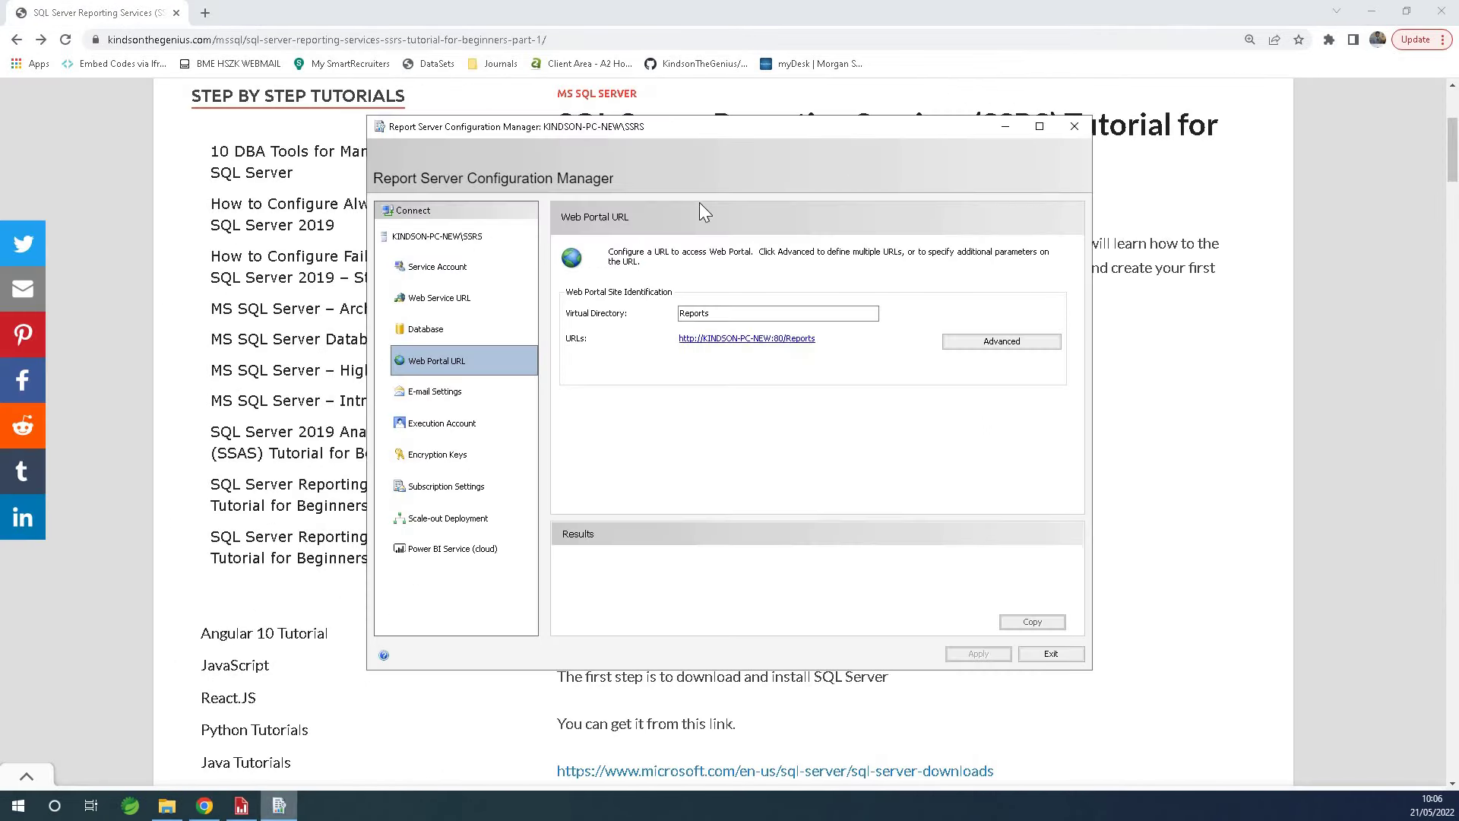
{"action": "left_click", "coordinate": [1075, 128]}
- Bring Report Builder forward and close it with Alt+F4
{"action": "left_click", "coordinate": [241, 805]}
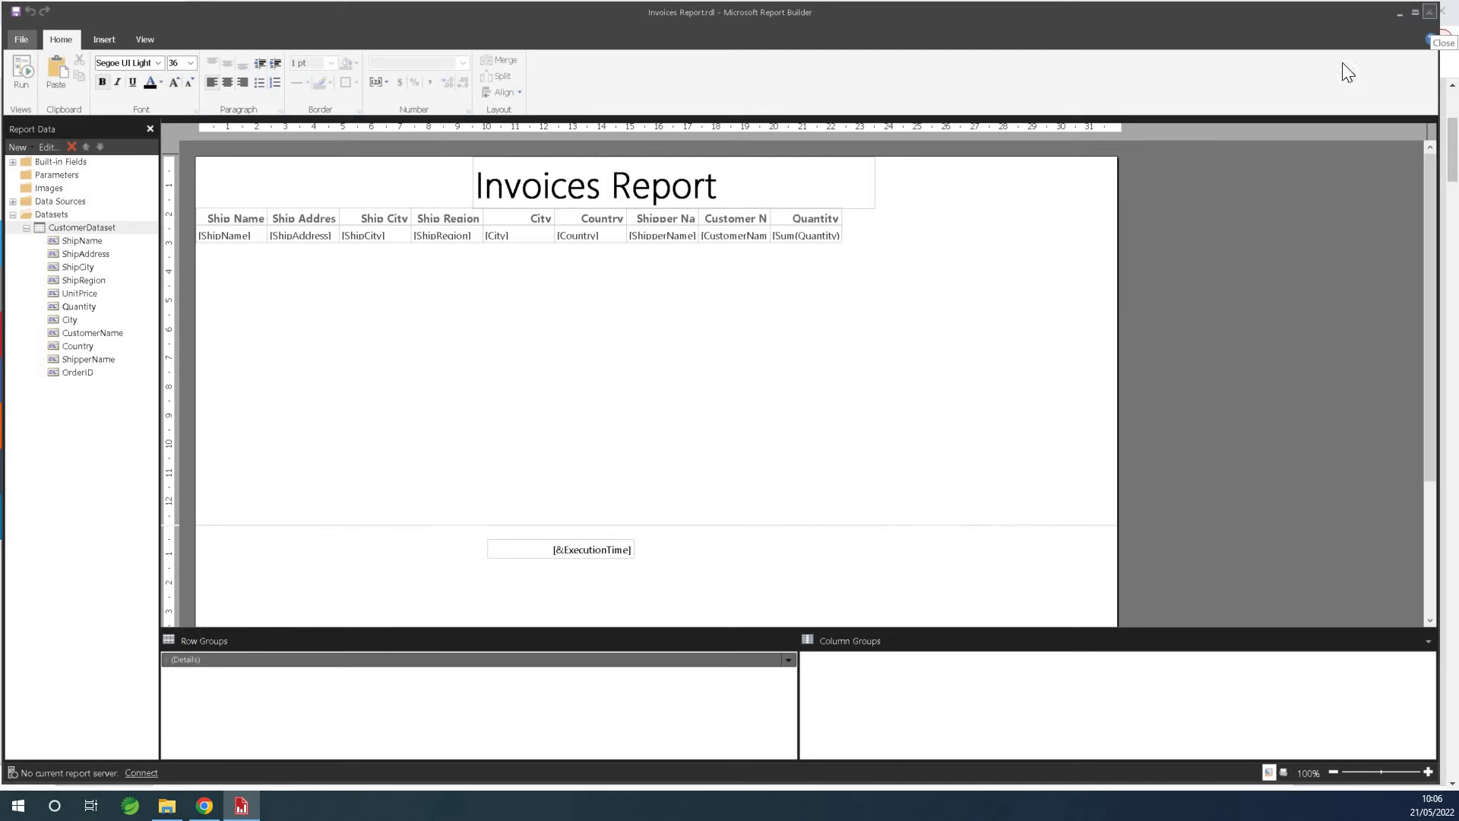
{"action": "key", "text": "alt+F4"}
{"action": "scroll", "coordinate": [772, 343], "scroll_direction": "down", "scroll_amount": 1}
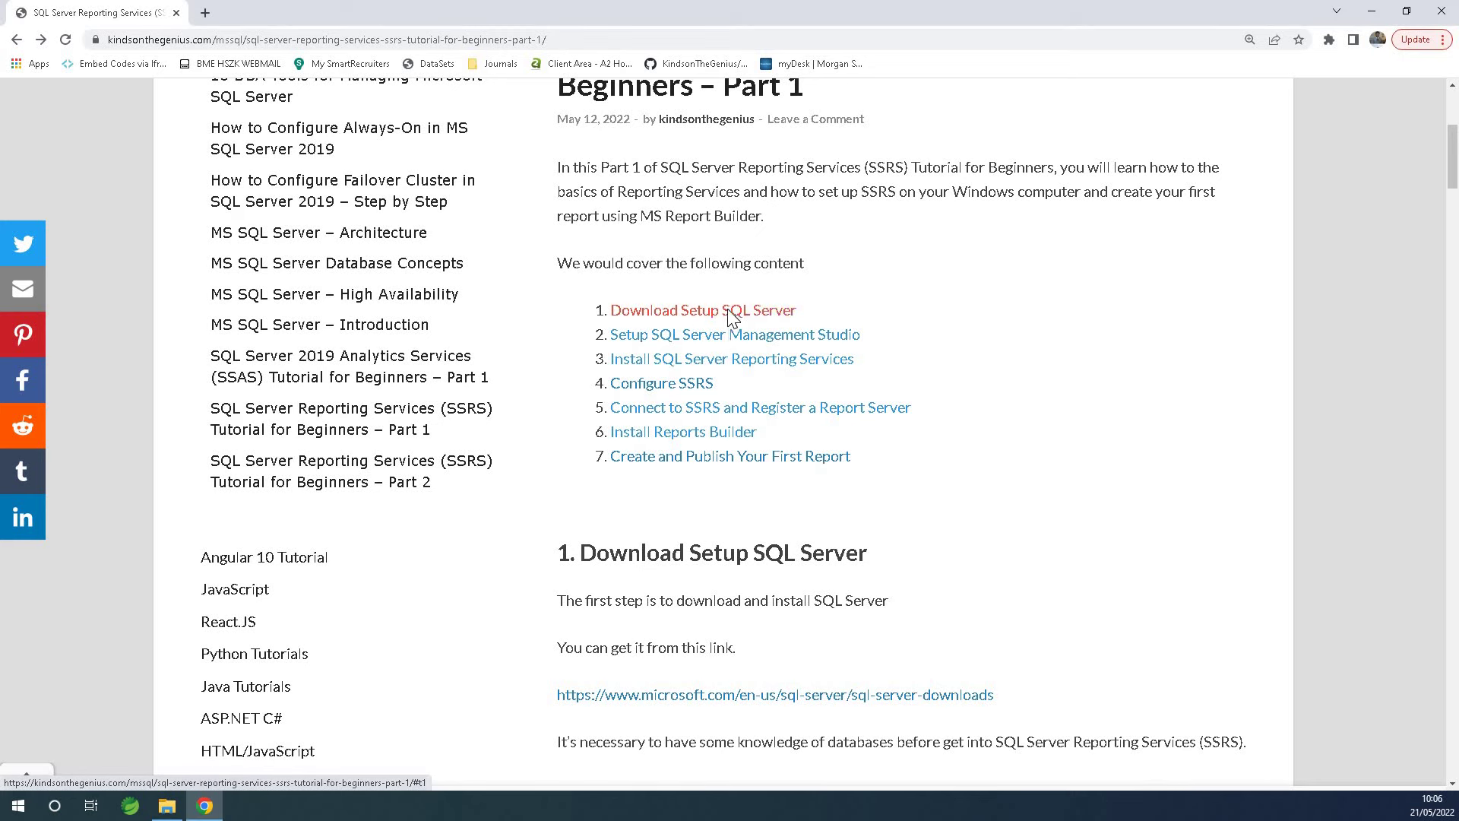
- Open the Download Setup SQL Server section in a new tab, then its microsoft.com link in another
{"action": "right_click", "coordinate": [731, 319]}
{"action": "left_click", "coordinate": [775, 320]}
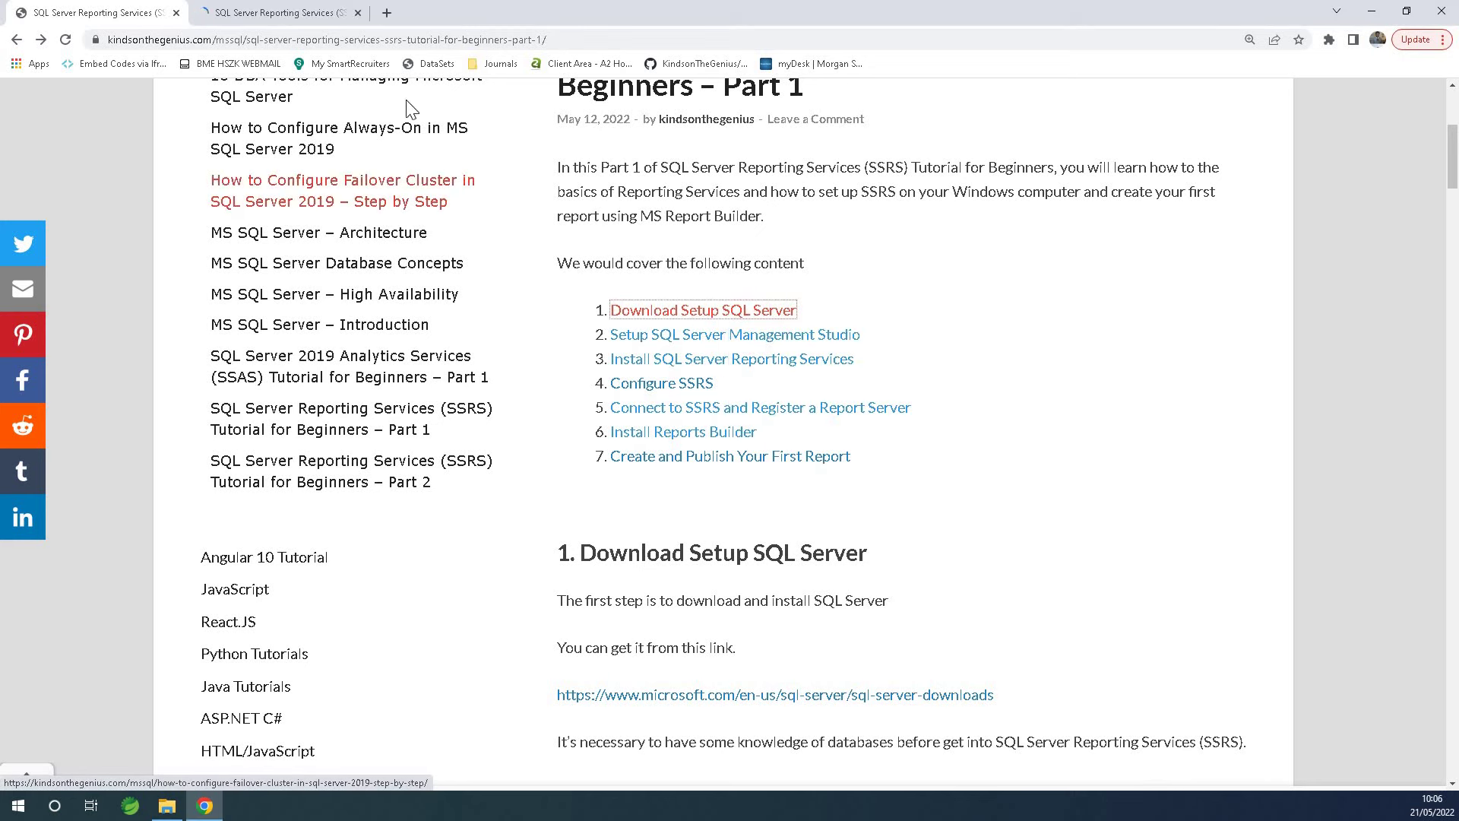
{"action": "left_click", "coordinate": [300, 13]}
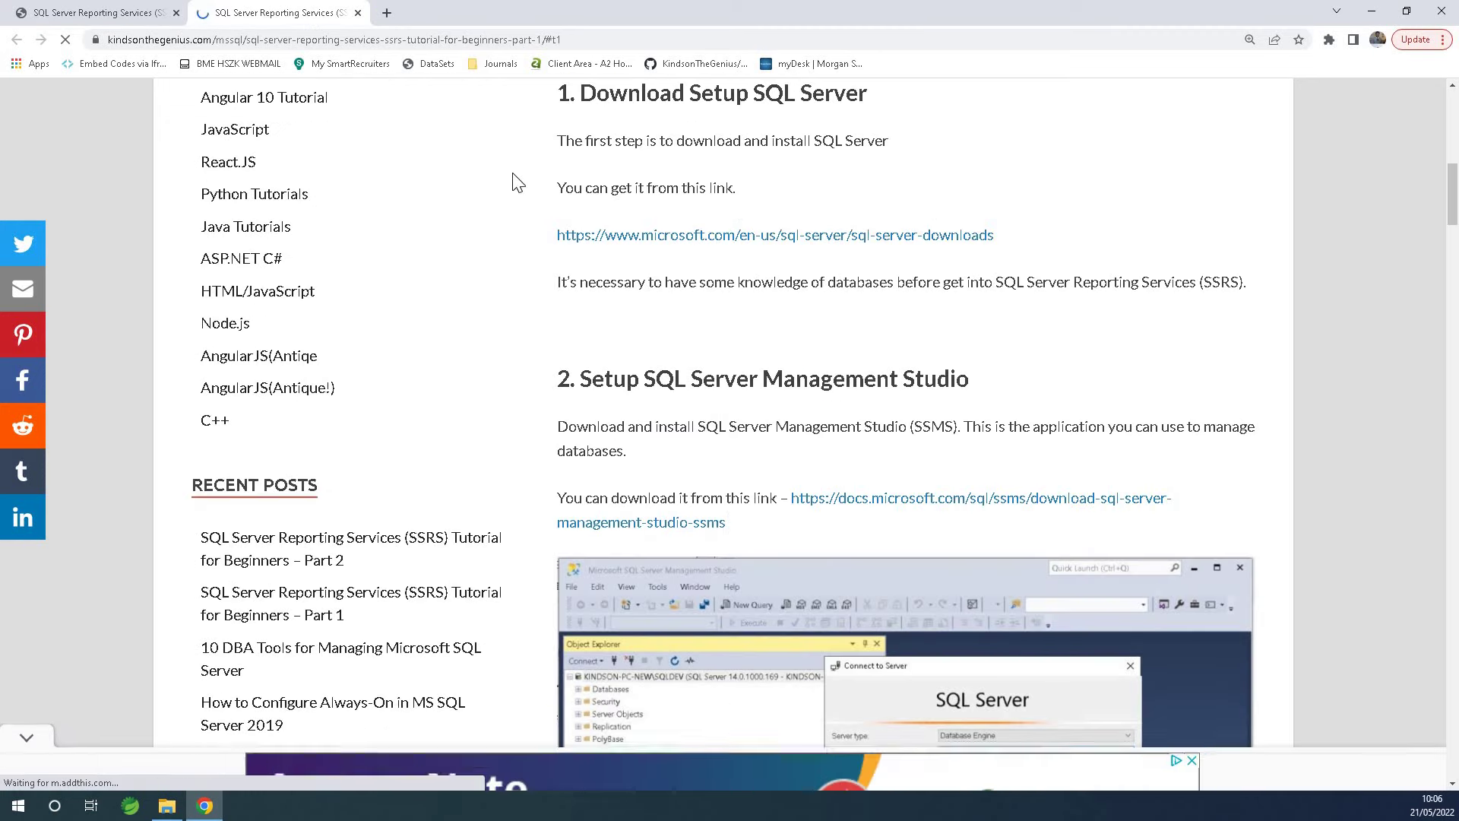
{"action": "right_click", "coordinate": [731, 241]}
{"action": "left_click", "coordinate": [758, 256]}
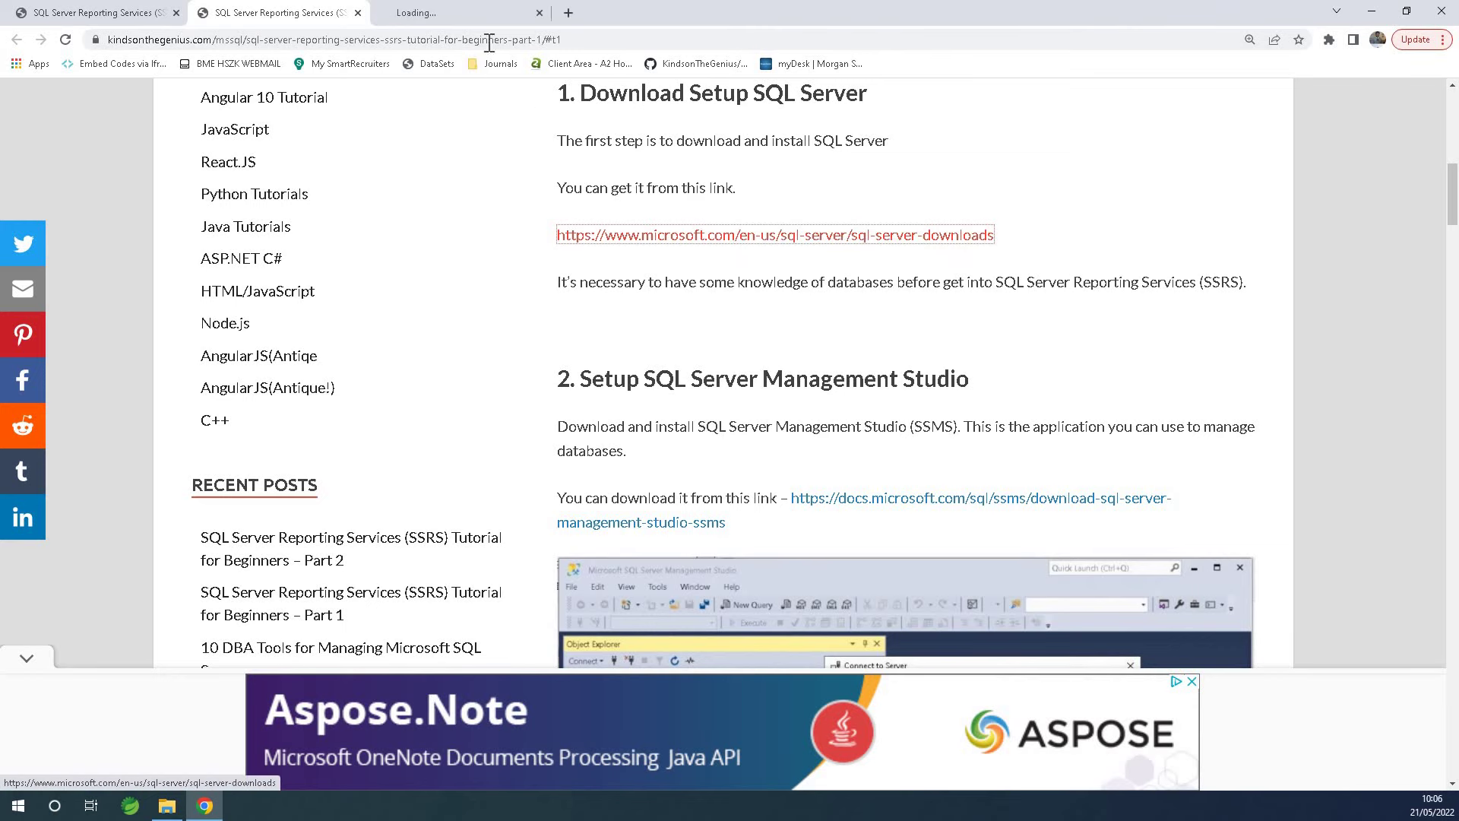
- Scroll the SQL Server downloads tab to the free Developer and Express 2019 editions
{"action": "left_click", "coordinate": [471, 13]}
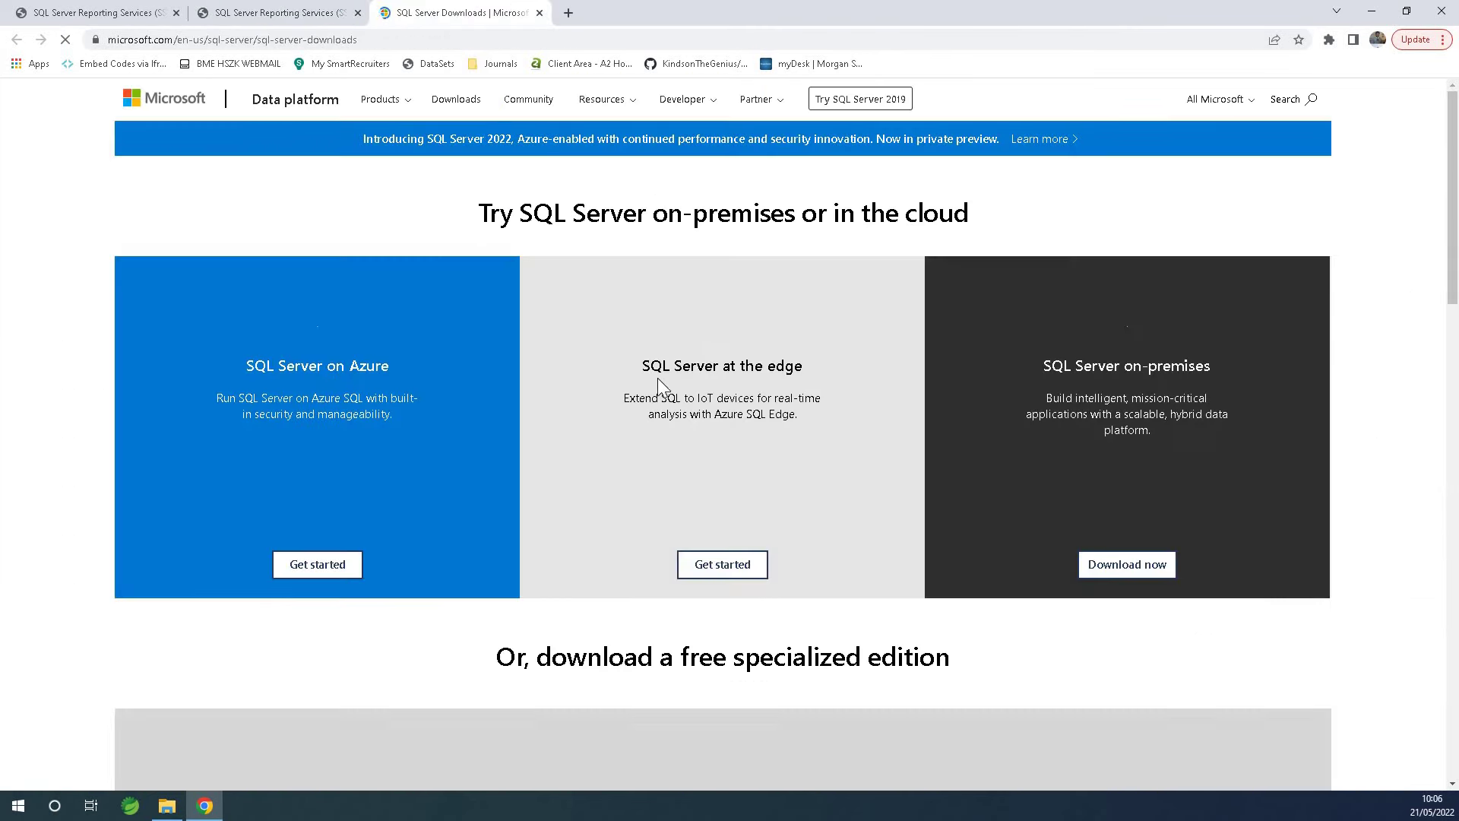
{"action": "scroll", "coordinate": [561, 494], "scroll_direction": "down", "scroll_amount": 1}
{"action": "scroll", "coordinate": [600, 494], "scroll_direction": "down", "scroll_amount": 1}
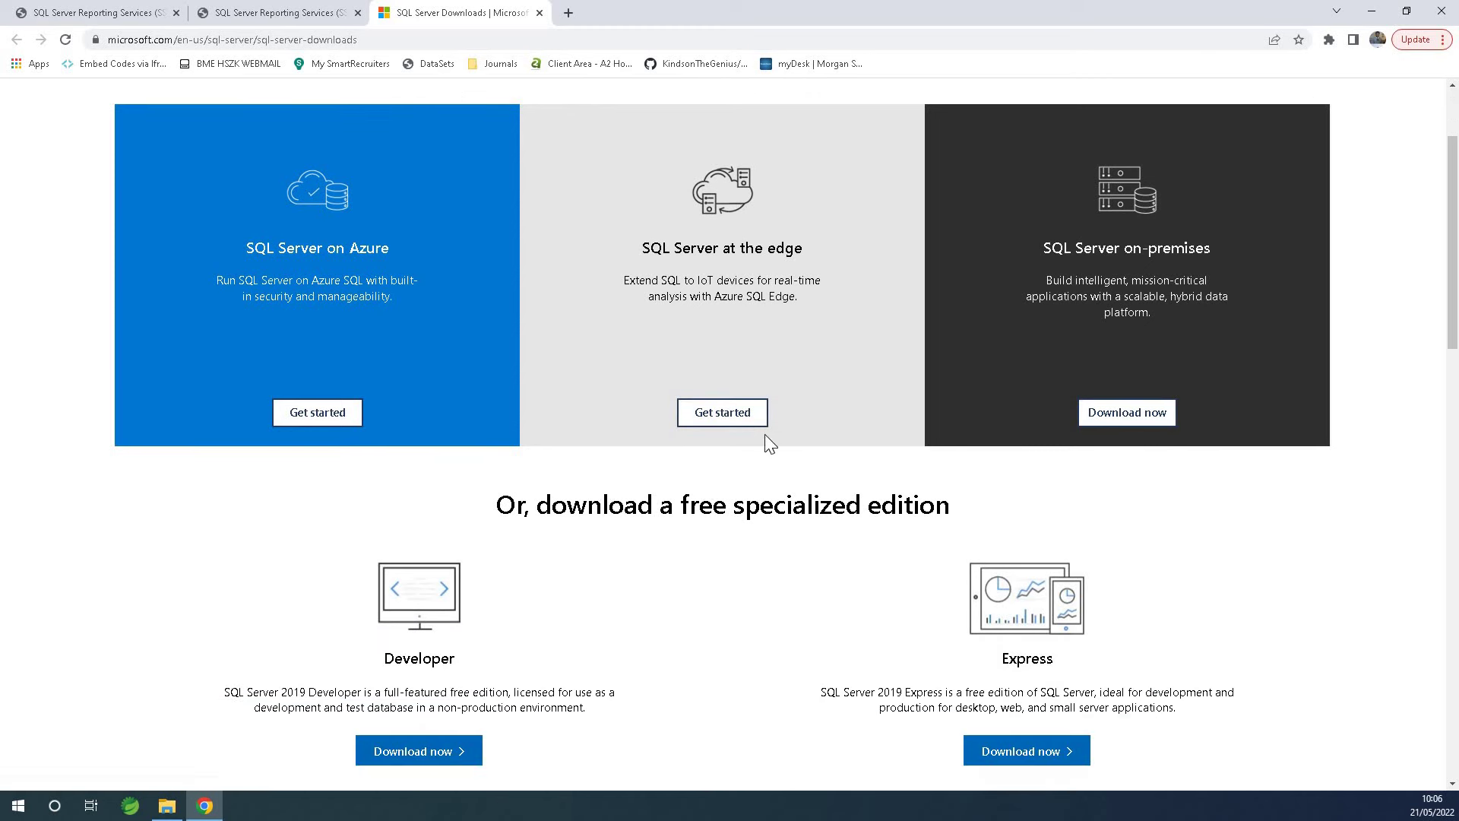
{"action": "scroll", "coordinate": [707, 471], "scroll_direction": "down", "scroll_amount": 2}
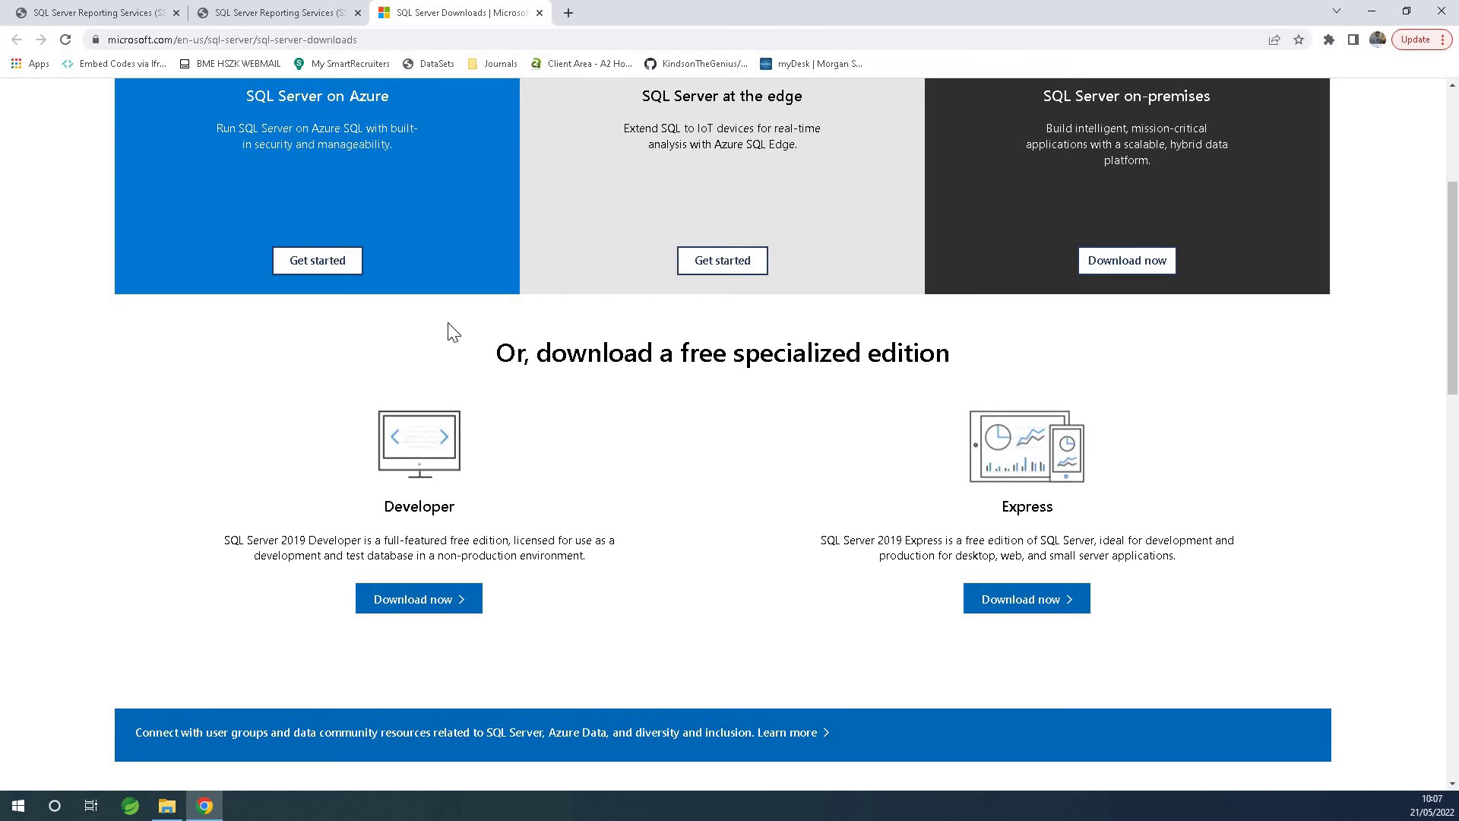
- Launch Services via Start search and jump to SQL Server Reporting Services, Running and Automatic
{"action": "left_click", "coordinate": [18, 805]}
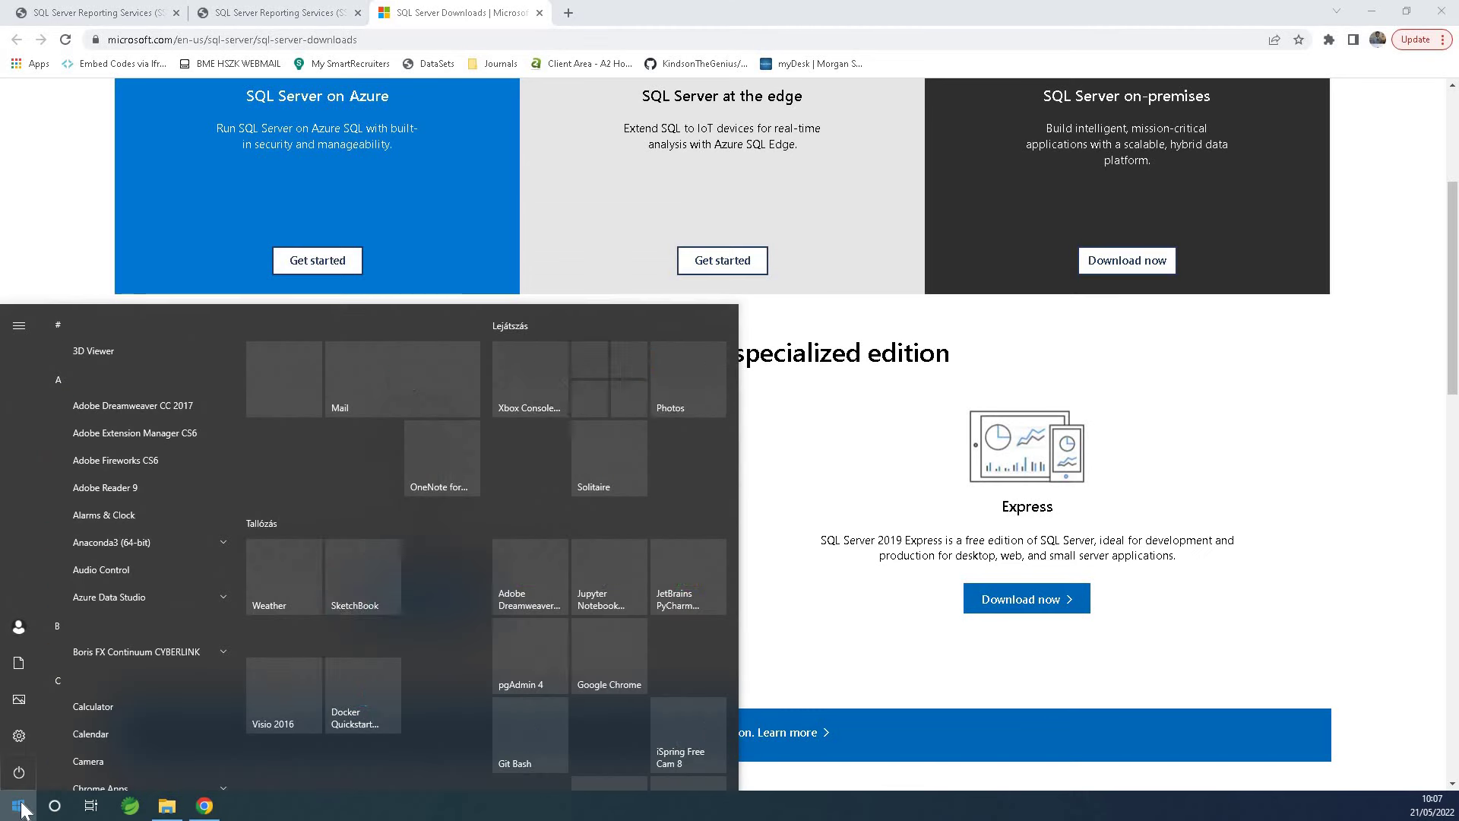
{"action": "type", "text": "s"}
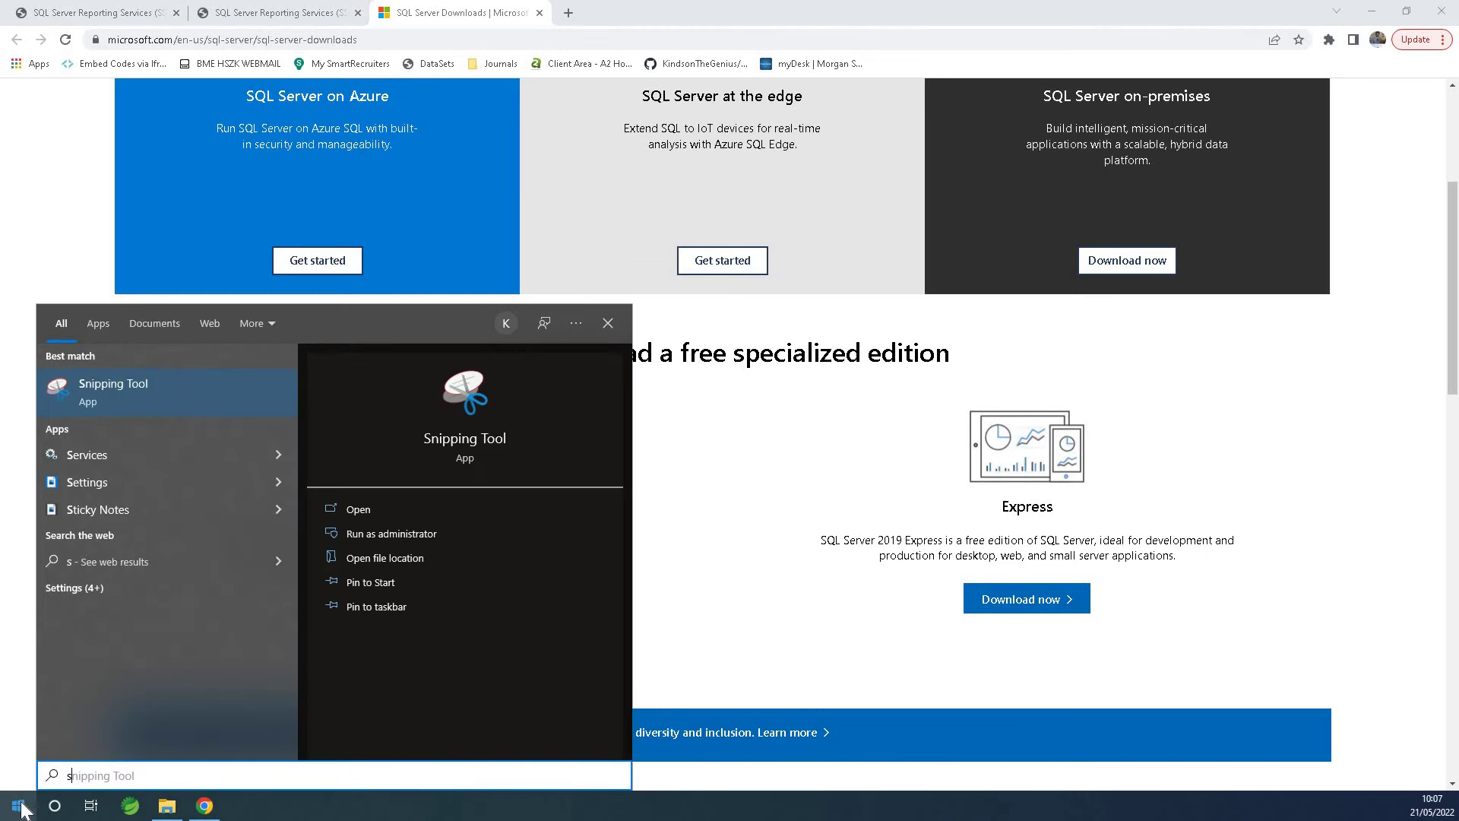
{"action": "type", "text": "er"}
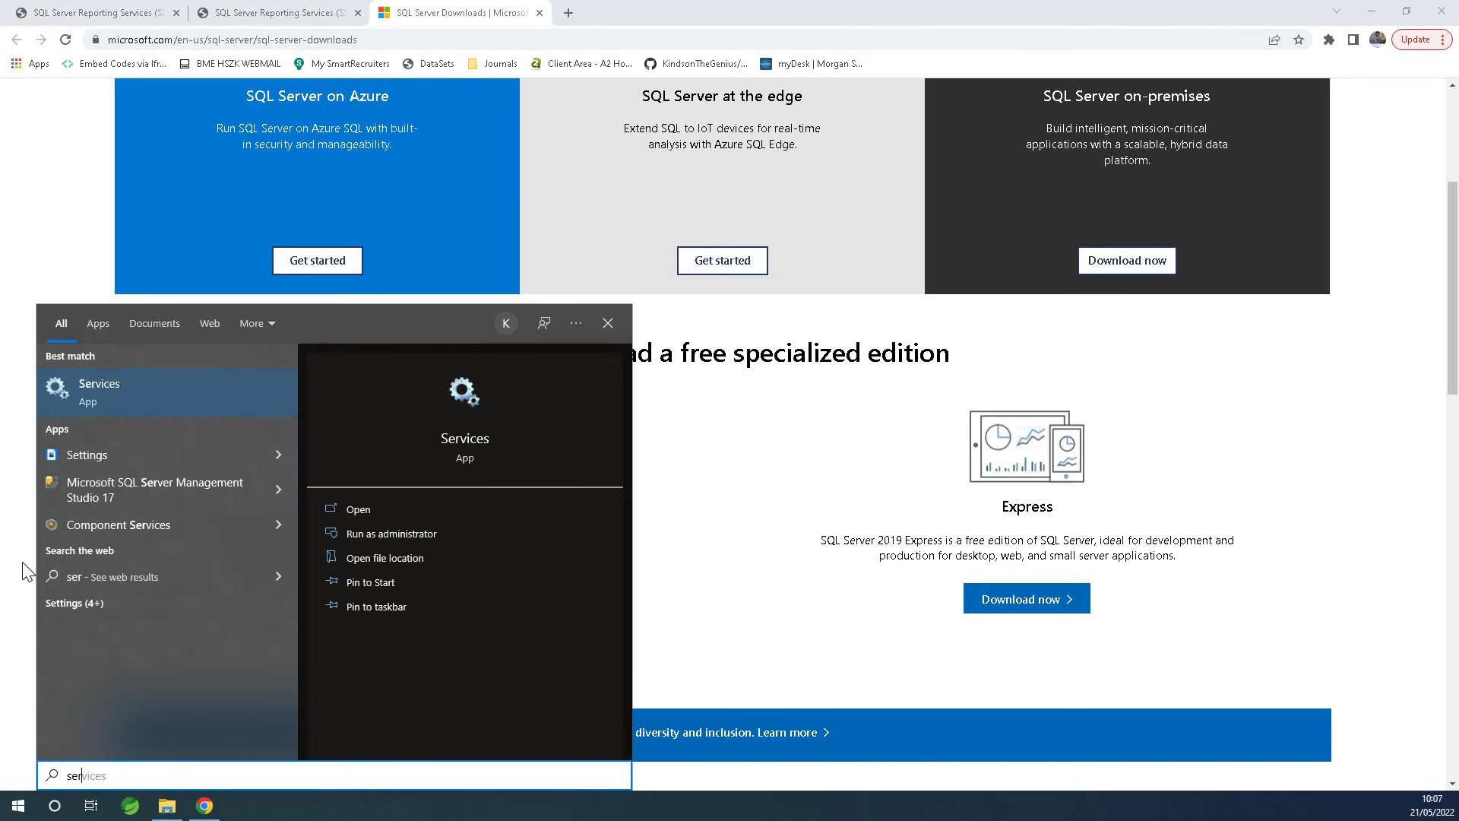
{"action": "left_click", "coordinate": [117, 398]}
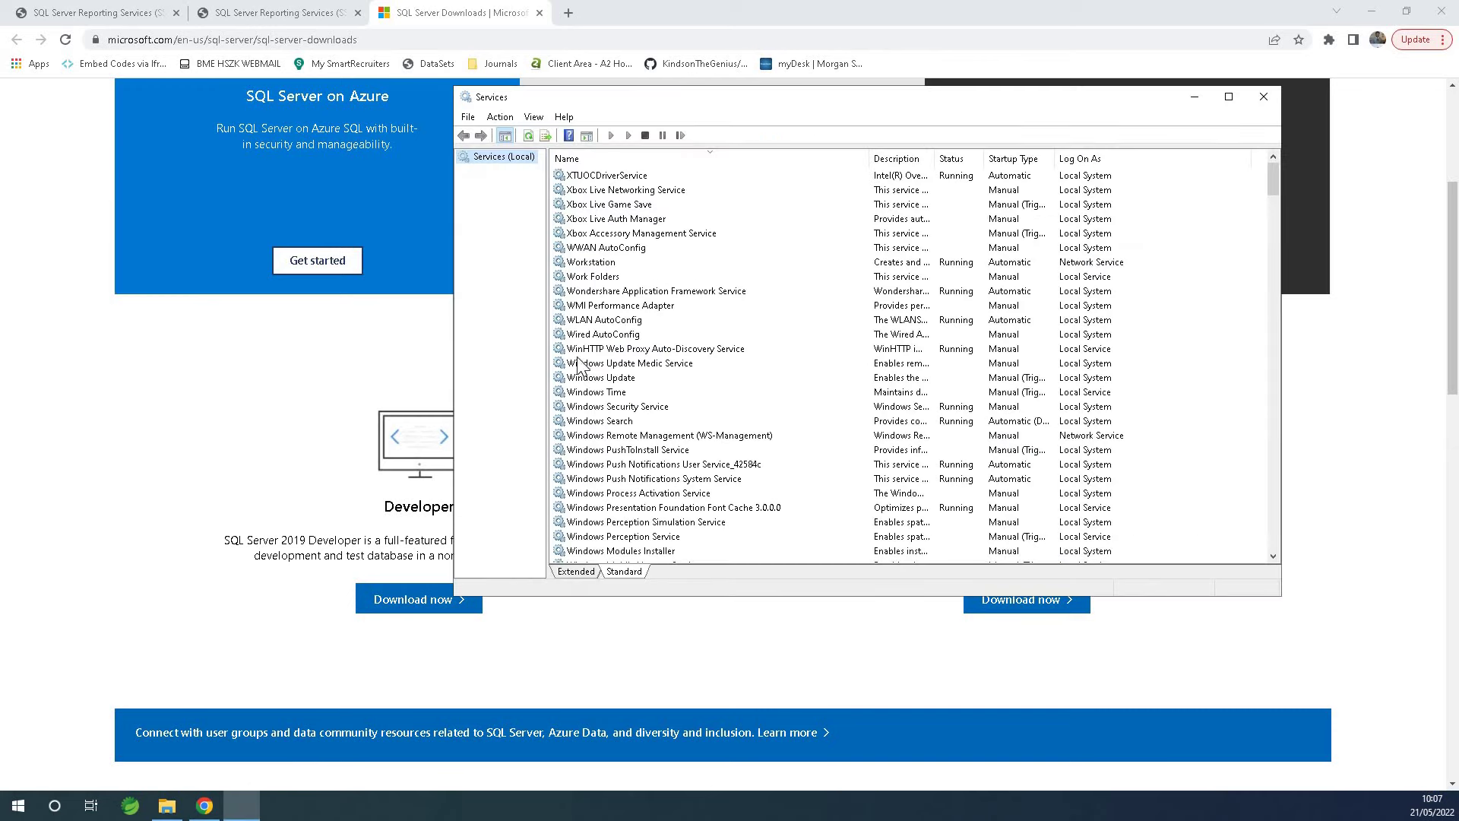
{"action": "scroll", "coordinate": [790, 392], "scroll_direction": "down", "scroll_amount": 6}
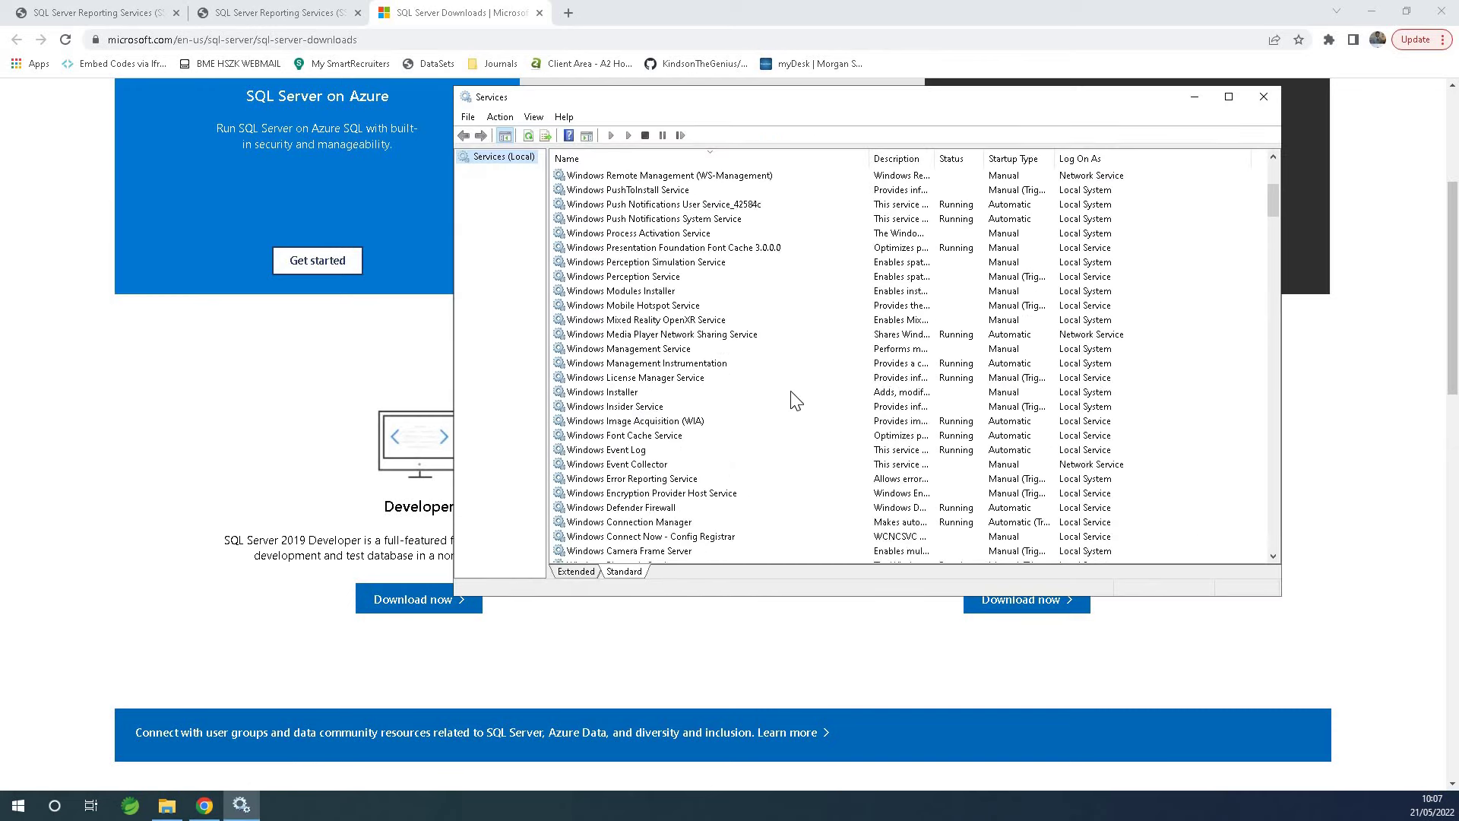
{"action": "scroll", "coordinate": [795, 399], "scroll_direction": "up", "scroll_amount": 6}
{"action": "left_click", "coordinate": [645, 342]}
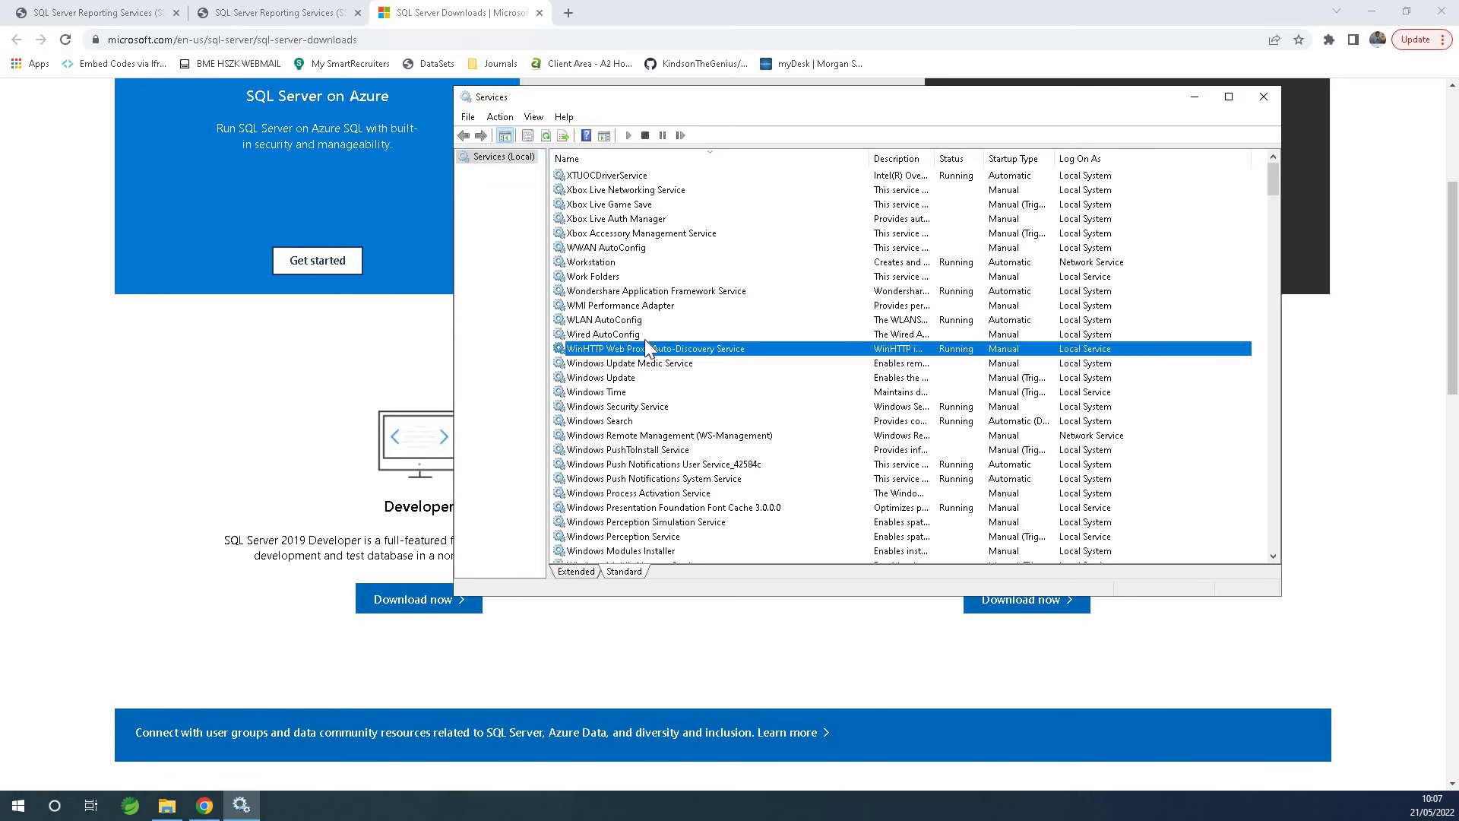
{"action": "key", "text": "s"}
{"action": "scroll", "coordinate": [639, 395], "scroll_direction": "down", "scroll_amount": 1}
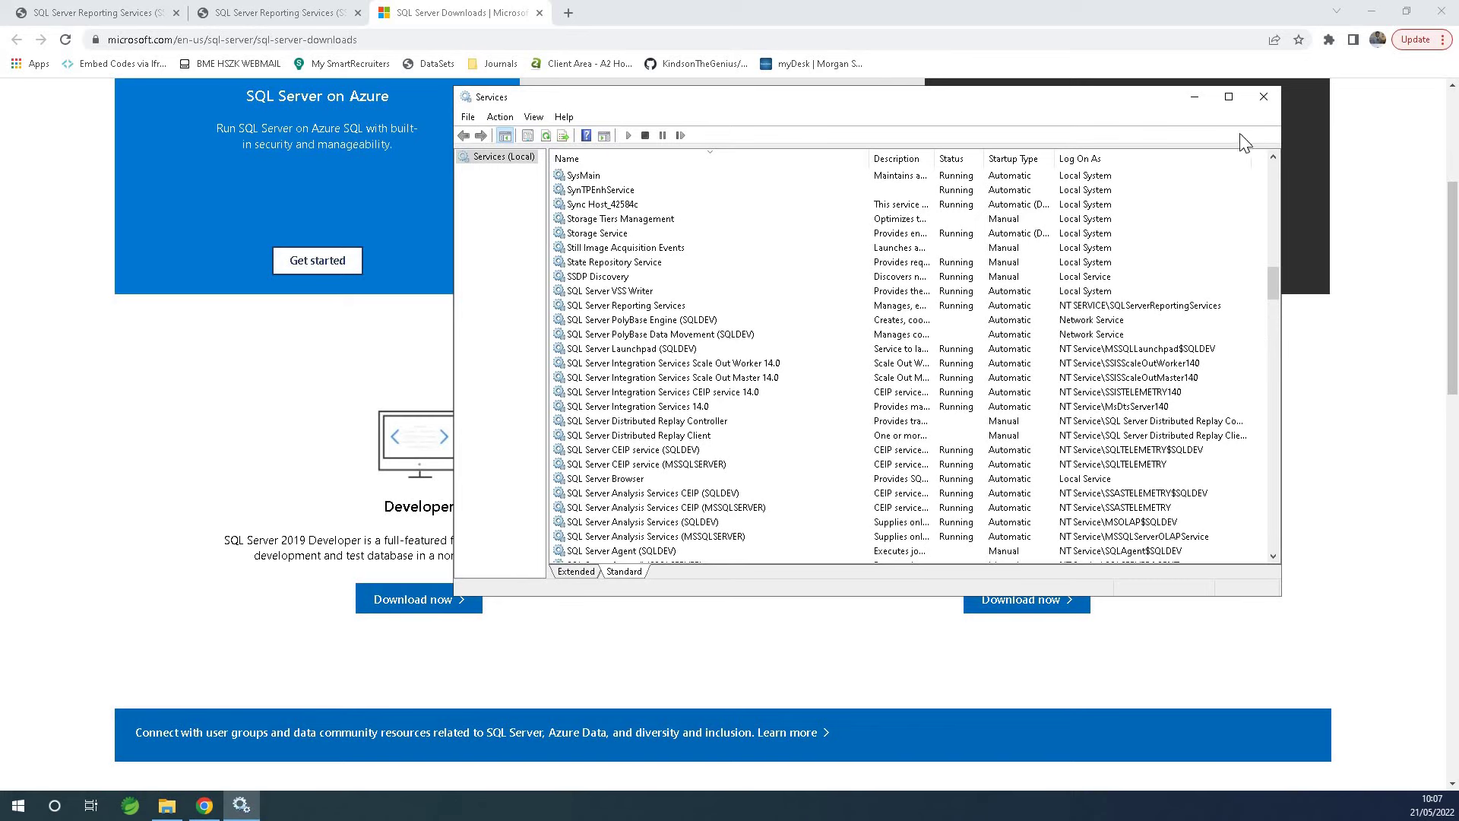
- Close the Services window and scroll the downloads page to the tools and connectors list
{"action": "left_click", "coordinate": [1262, 97]}
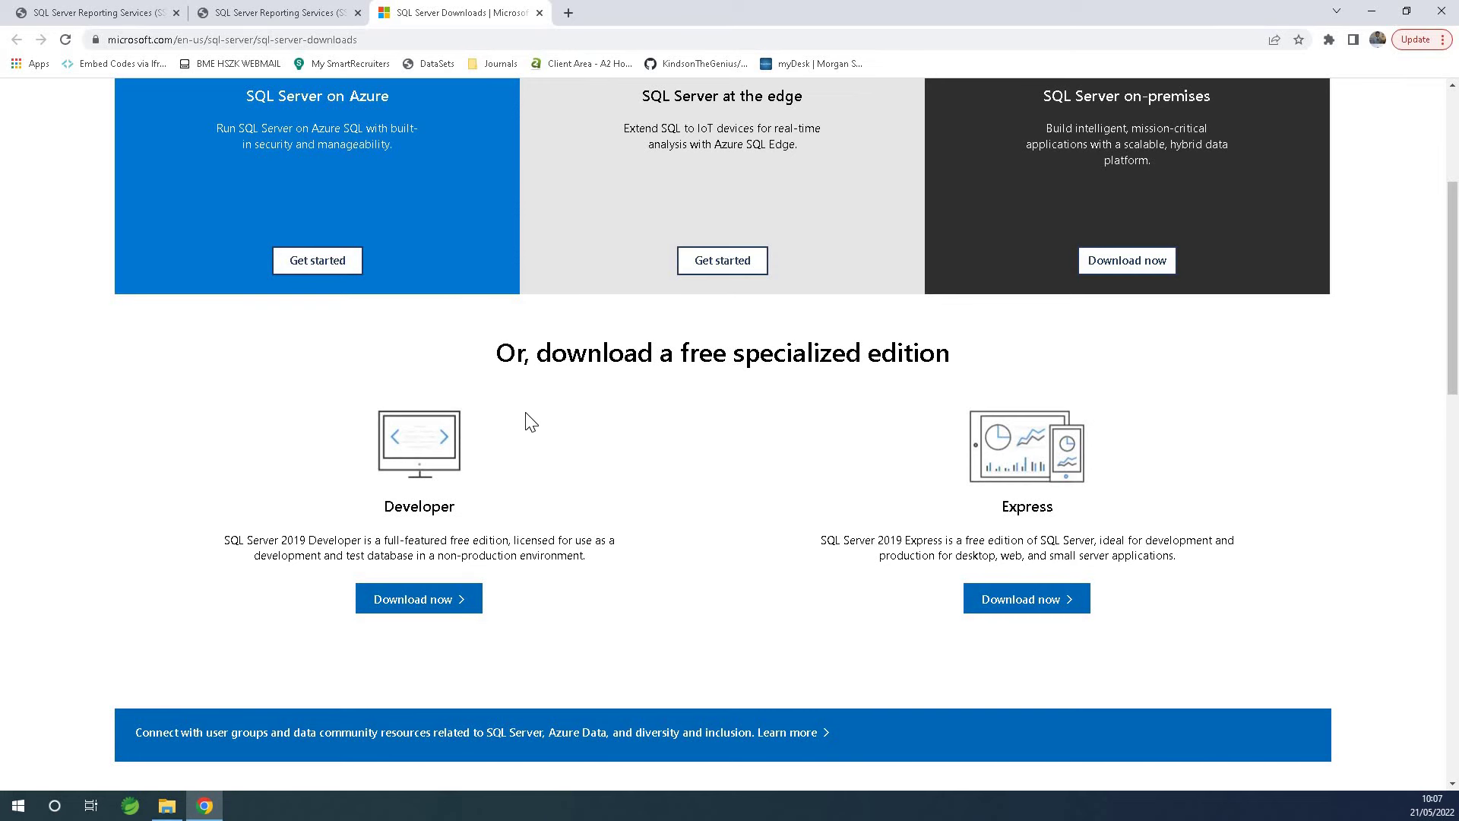
{"action": "scroll", "coordinate": [531, 422], "scroll_direction": "down", "scroll_amount": 8}
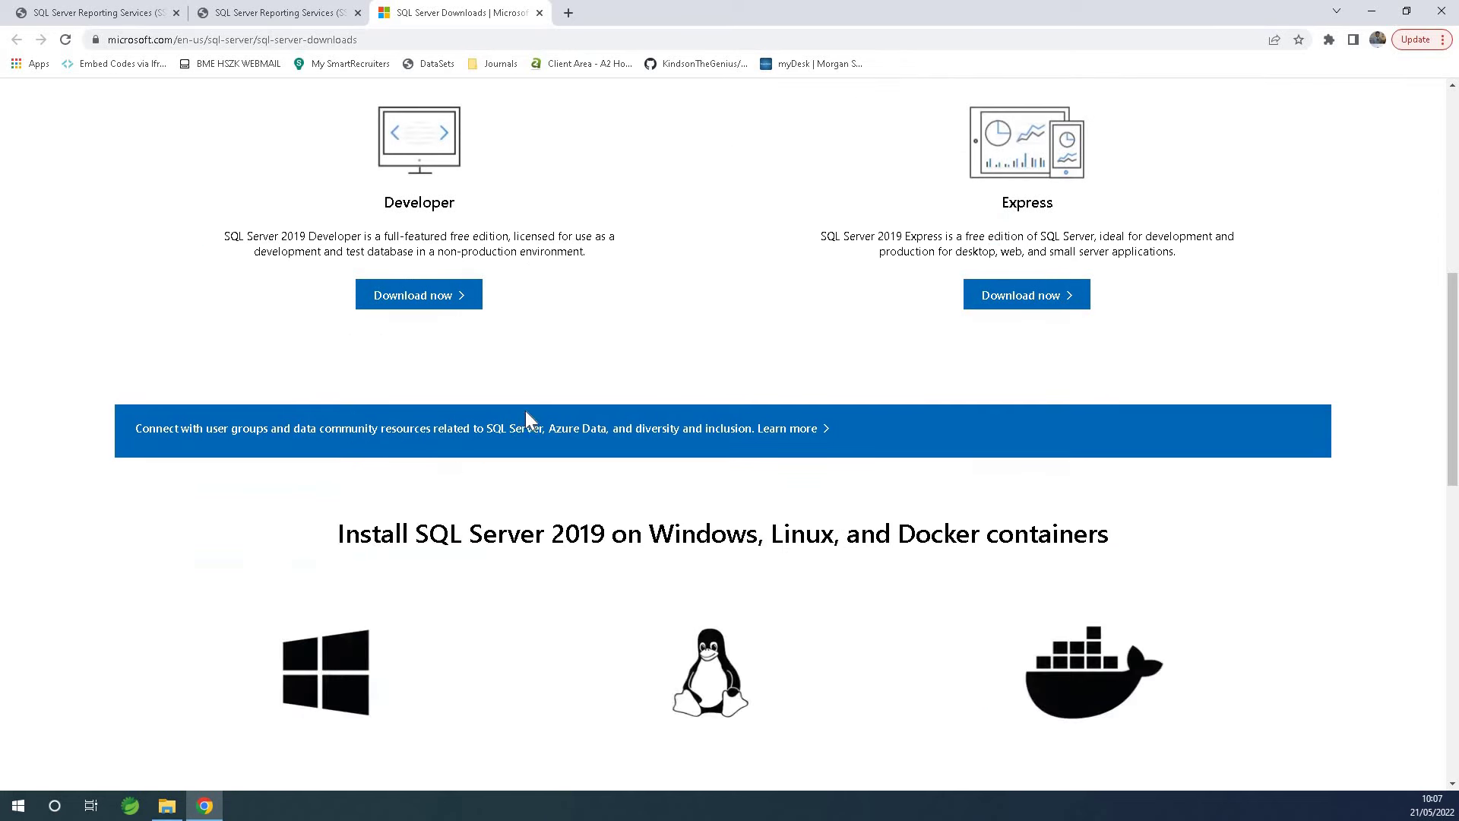
{"action": "scroll", "coordinate": [533, 424], "scroll_direction": "down", "scroll_amount": 5}
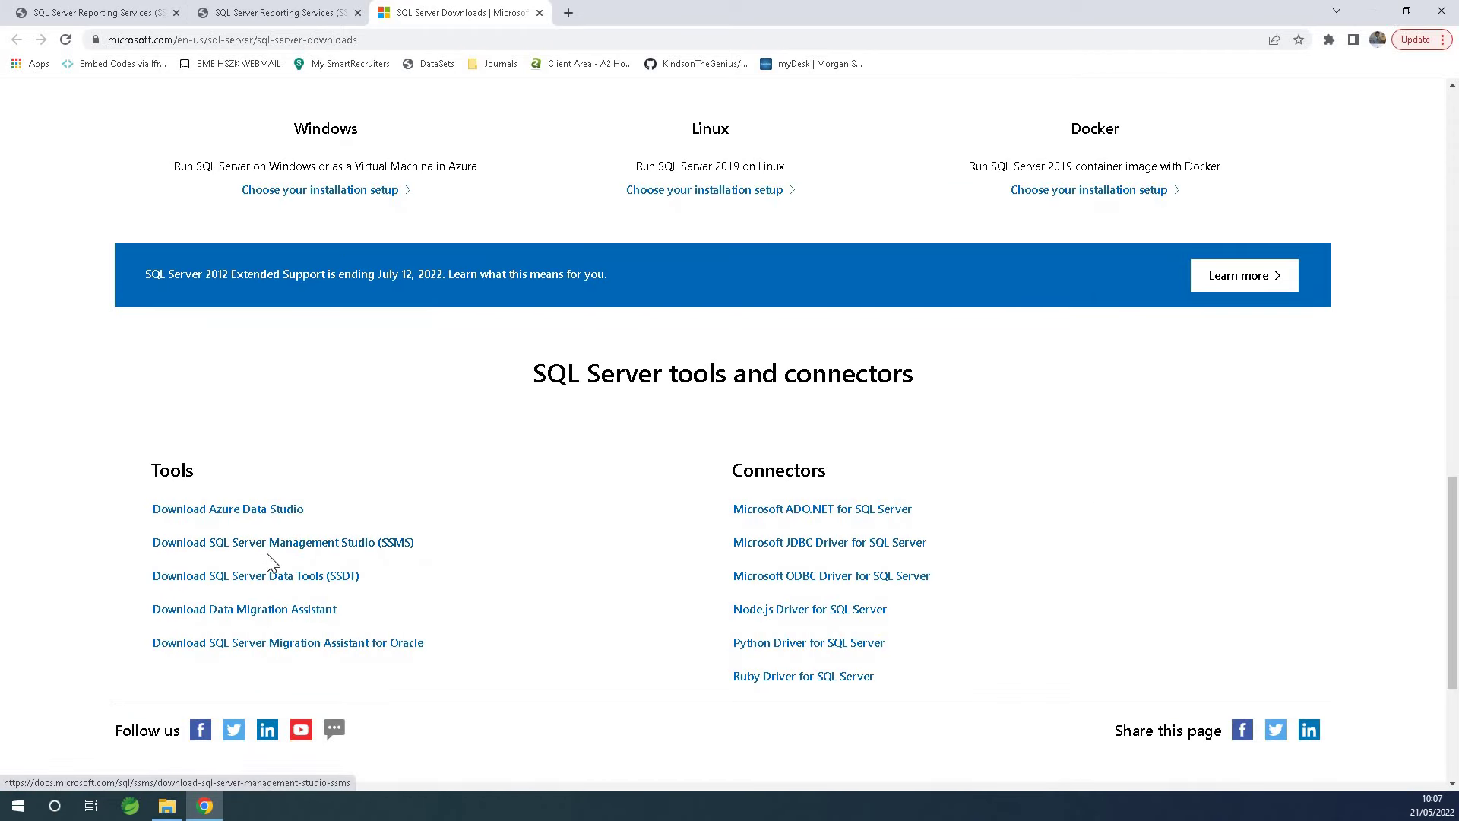
- Check the tutorial's next step, then return to the SQL Server downloads tab
{"action": "left_click", "coordinate": [267, 15]}
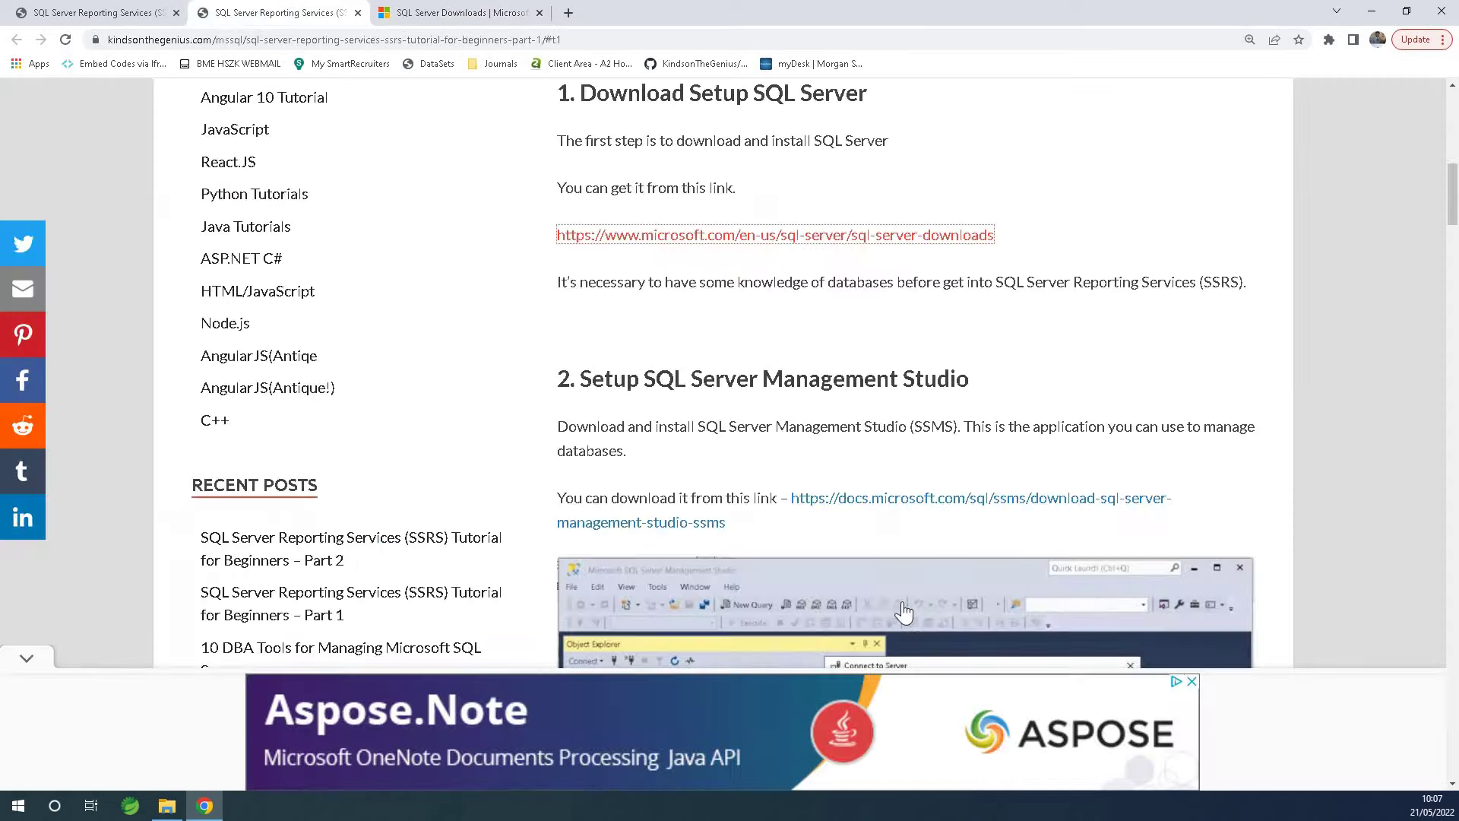
{"action": "scroll", "coordinate": [684, 304], "scroll_direction": "down", "scroll_amount": 4}
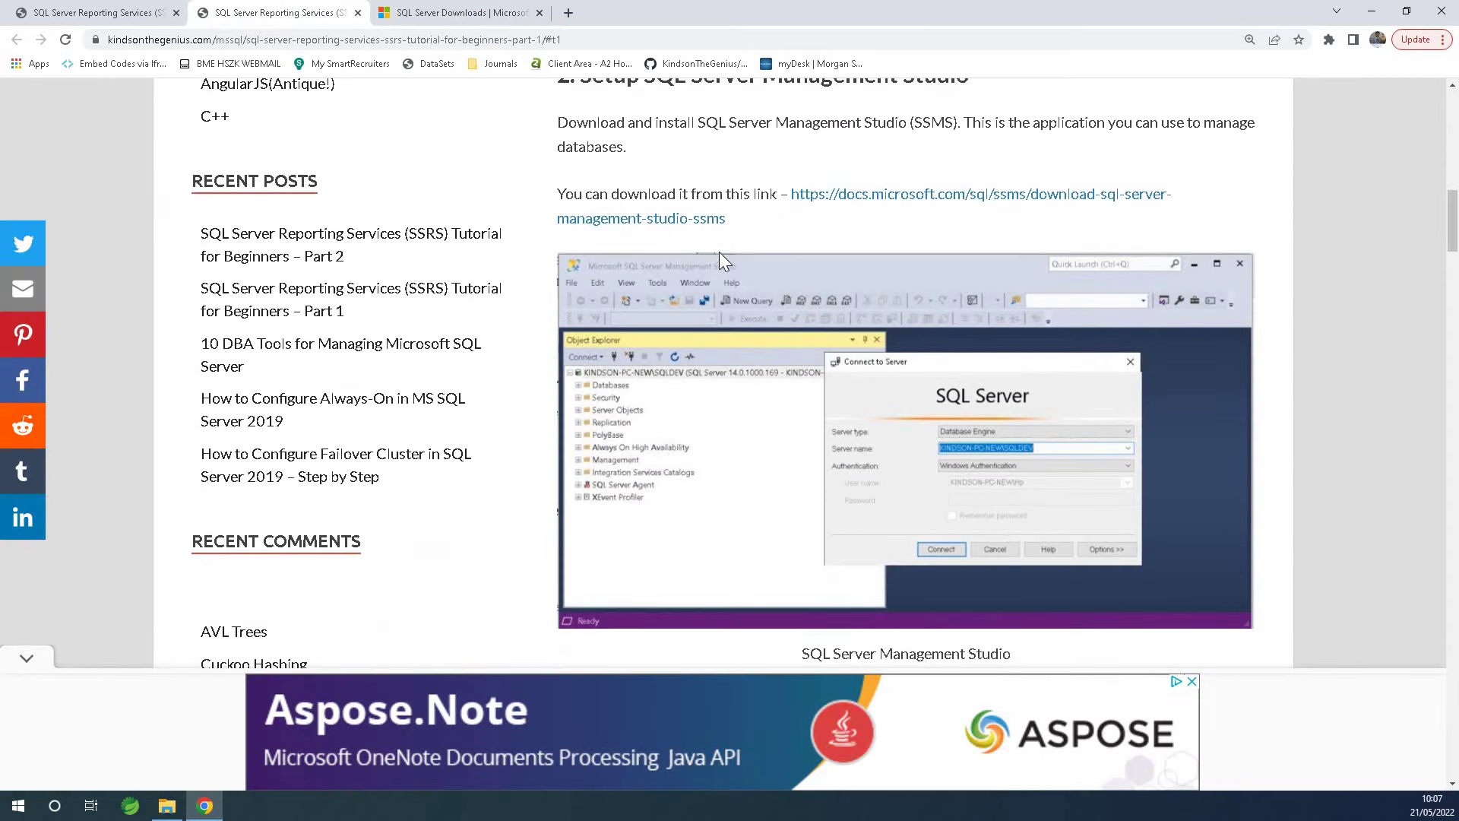
{"action": "left_click", "coordinate": [423, 15]}
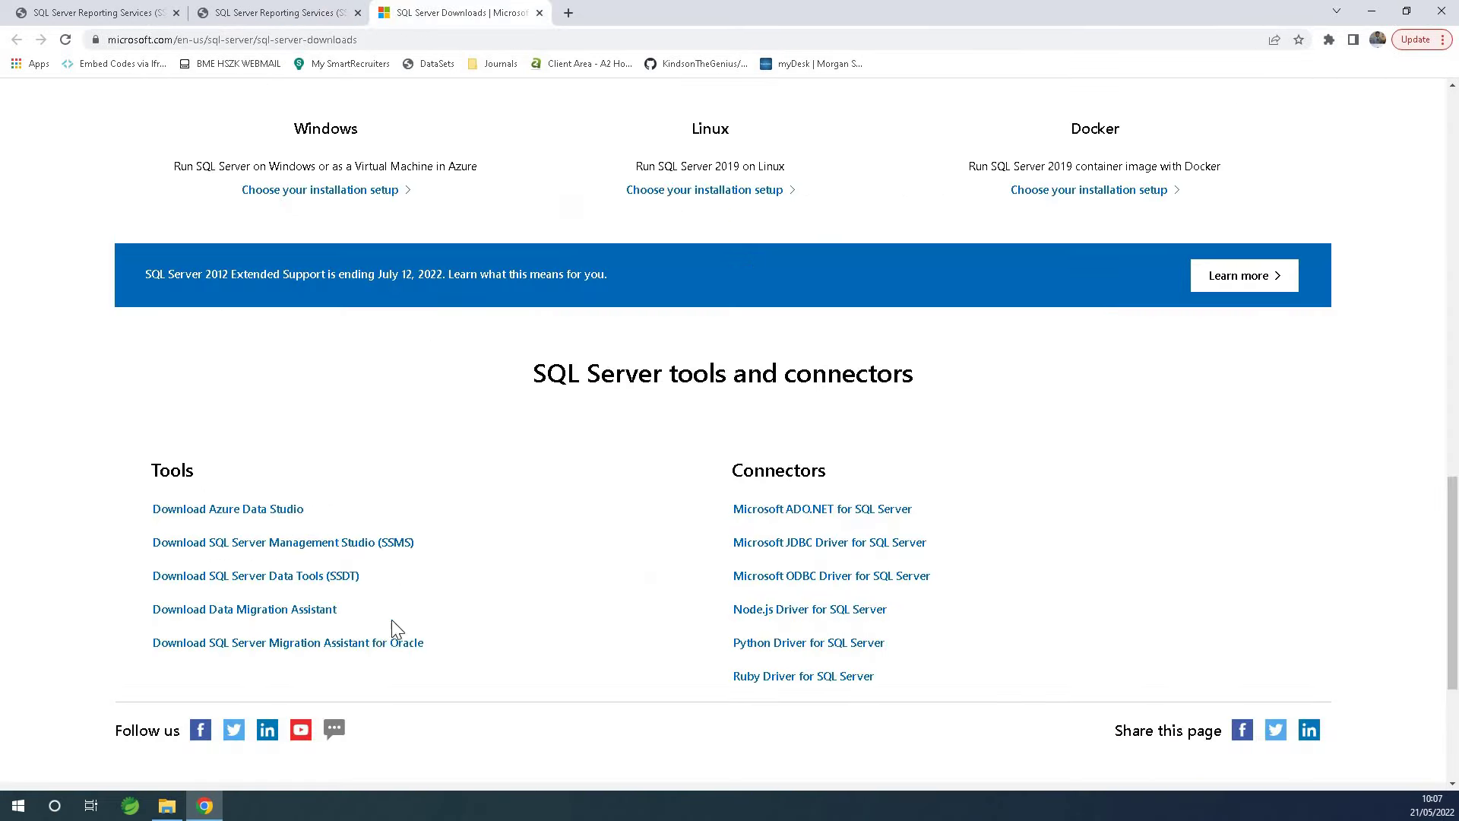
- Open the Download SSMS 18.11.1 page, then launch SQL Server Management Studio 18 via 'ma' search
{"action": "left_click", "coordinate": [339, 549]}
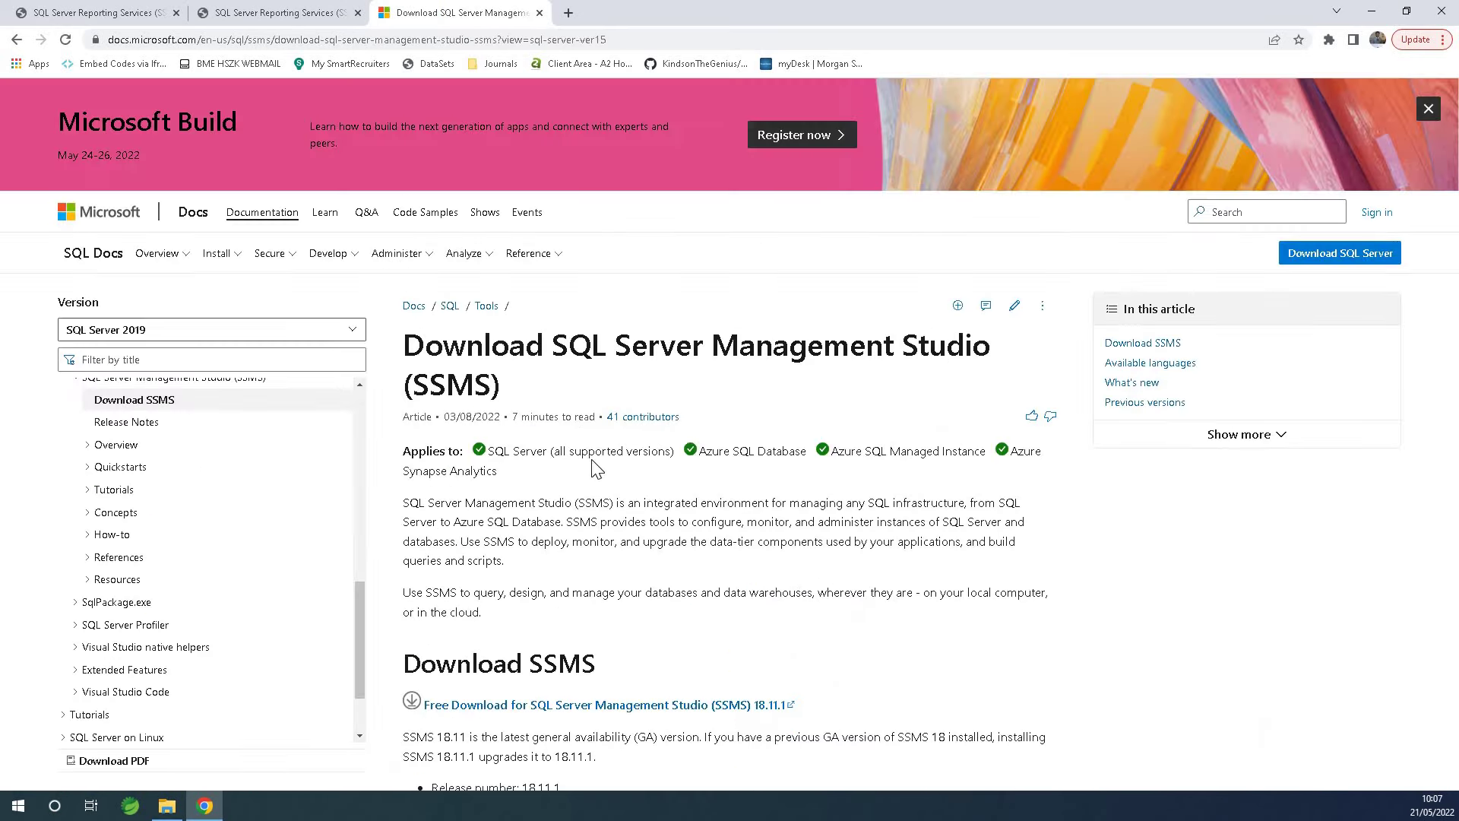
{"action": "scroll", "coordinate": [595, 467], "scroll_direction": "down", "scroll_amount": 6}
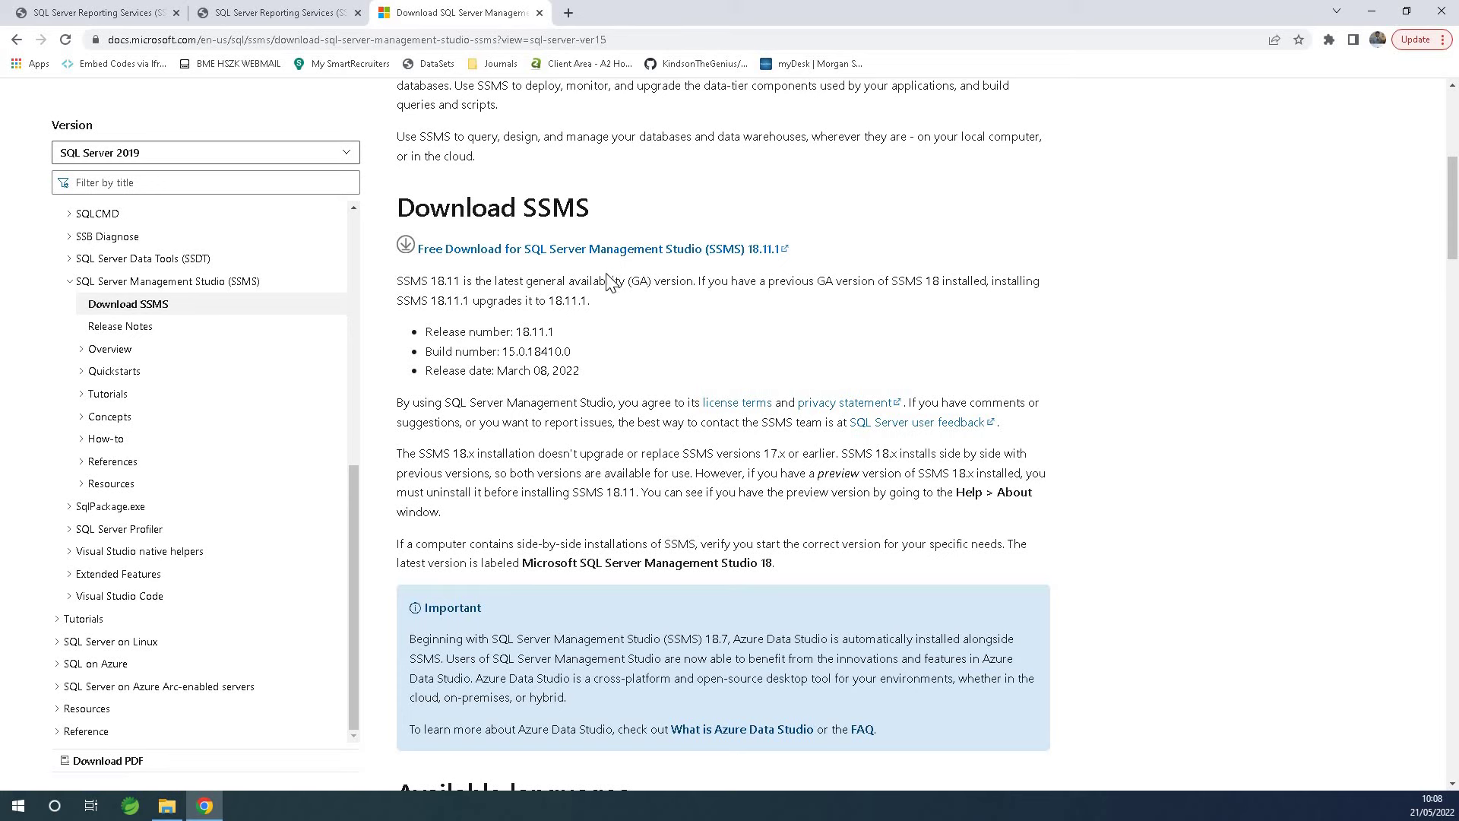
{"action": "left_click", "coordinate": [16, 808]}
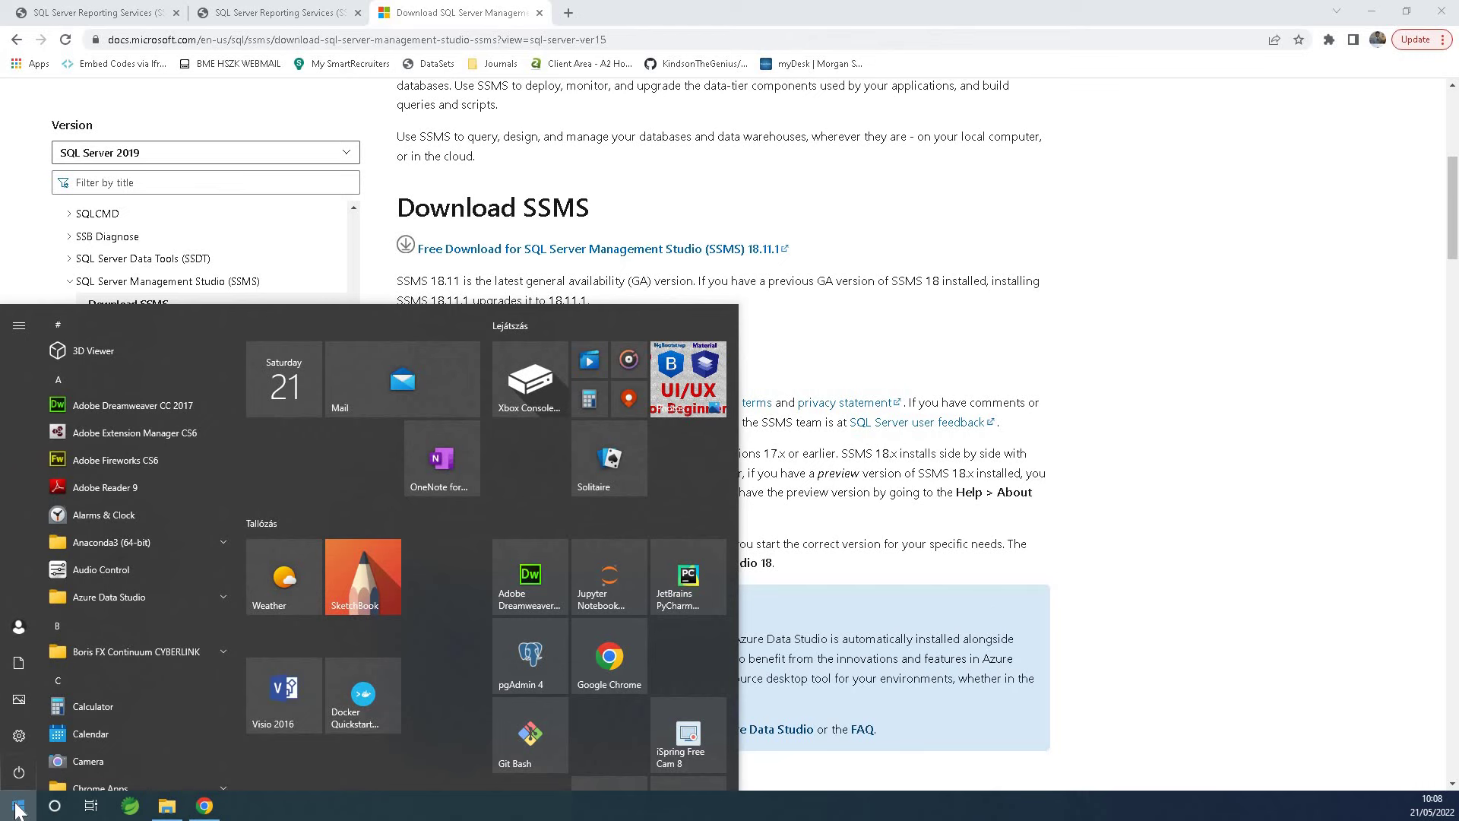
{"action": "left_click", "coordinate": [130, 807]}
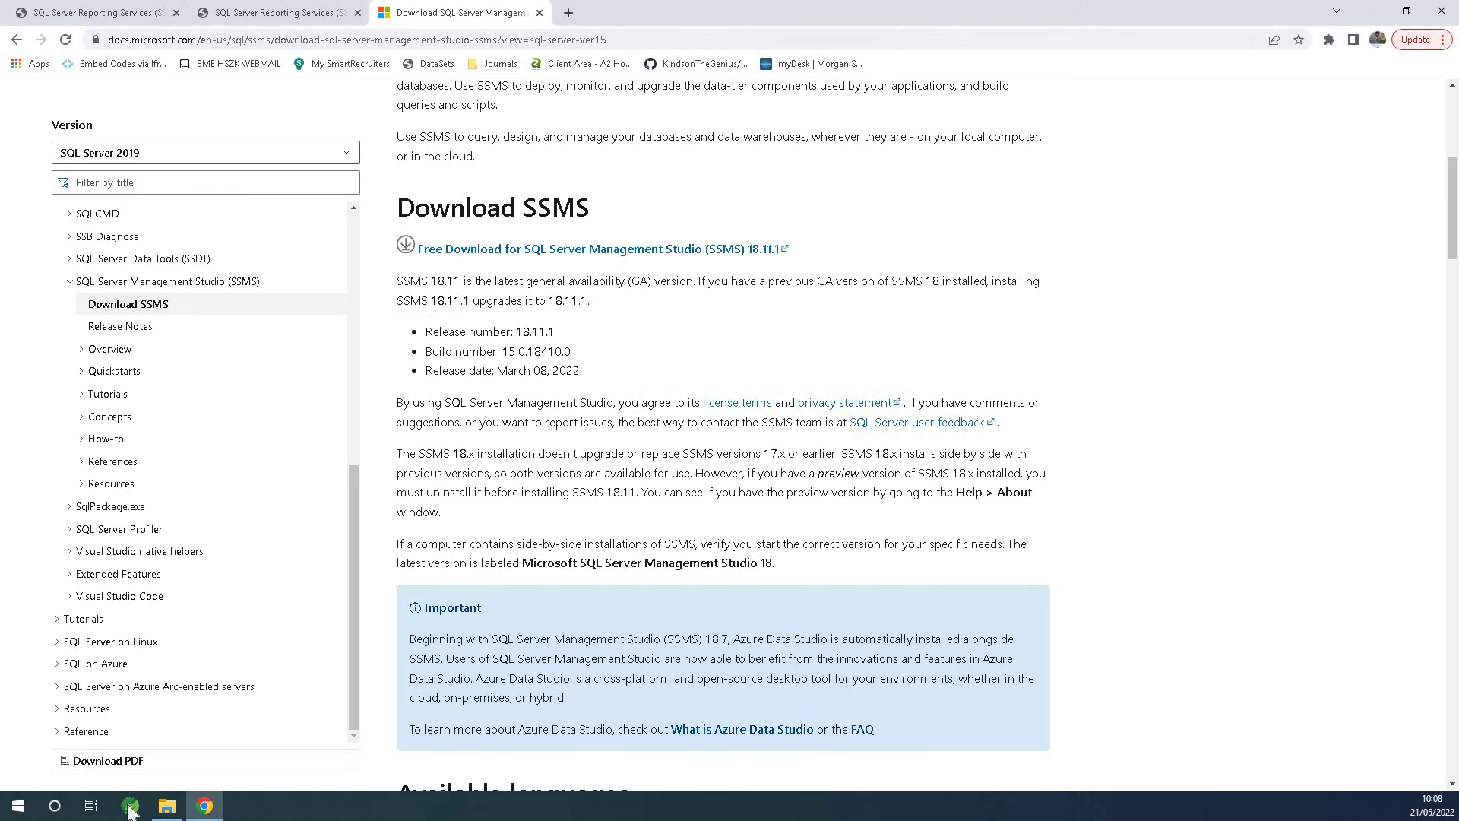
{"action": "left_click", "coordinate": [16, 805]}
{"action": "key", "text": "Escape"}
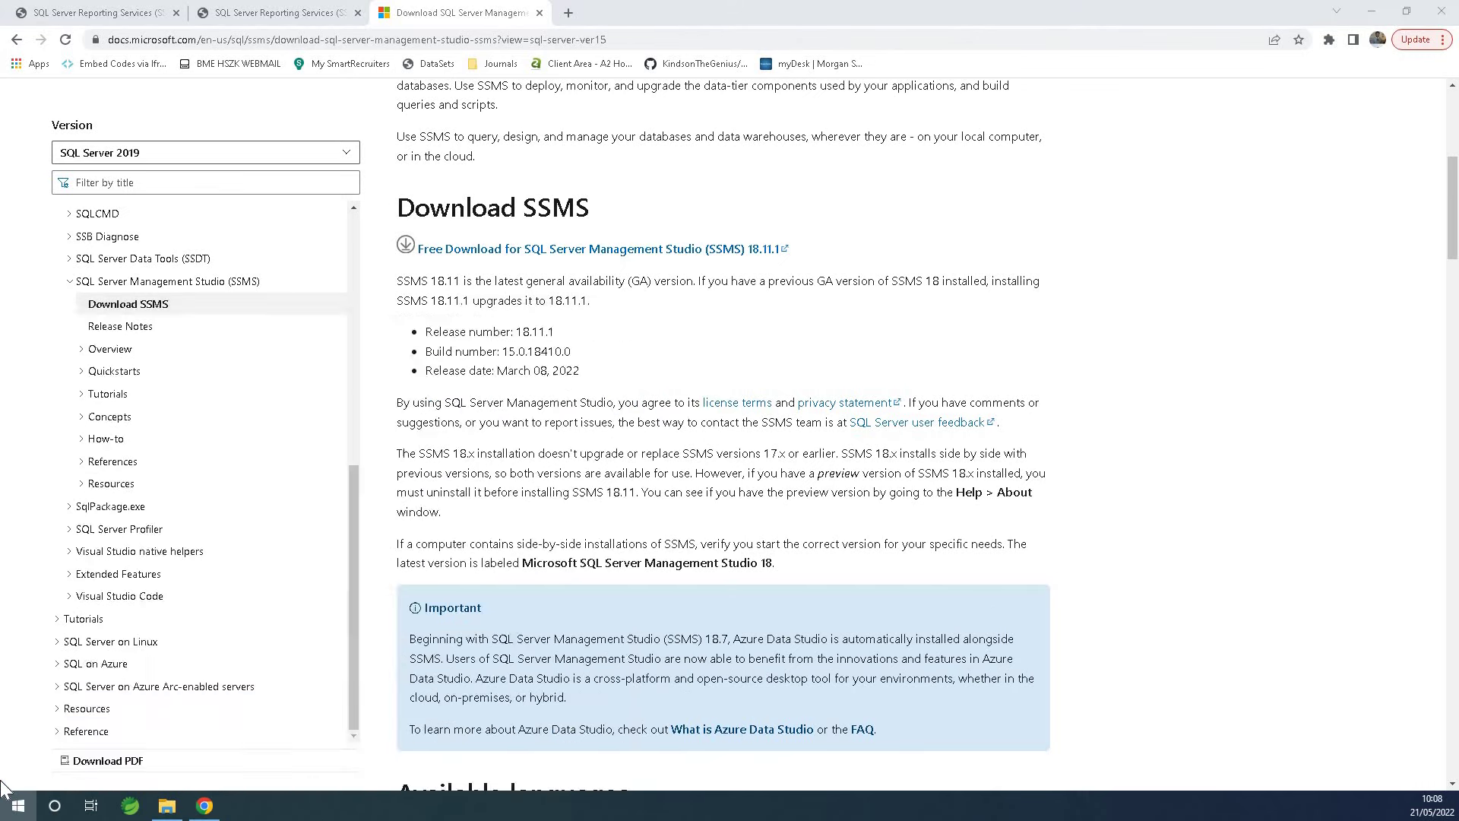
{"action": "key", "text": "super"}
{"action": "type", "text": "ma"}
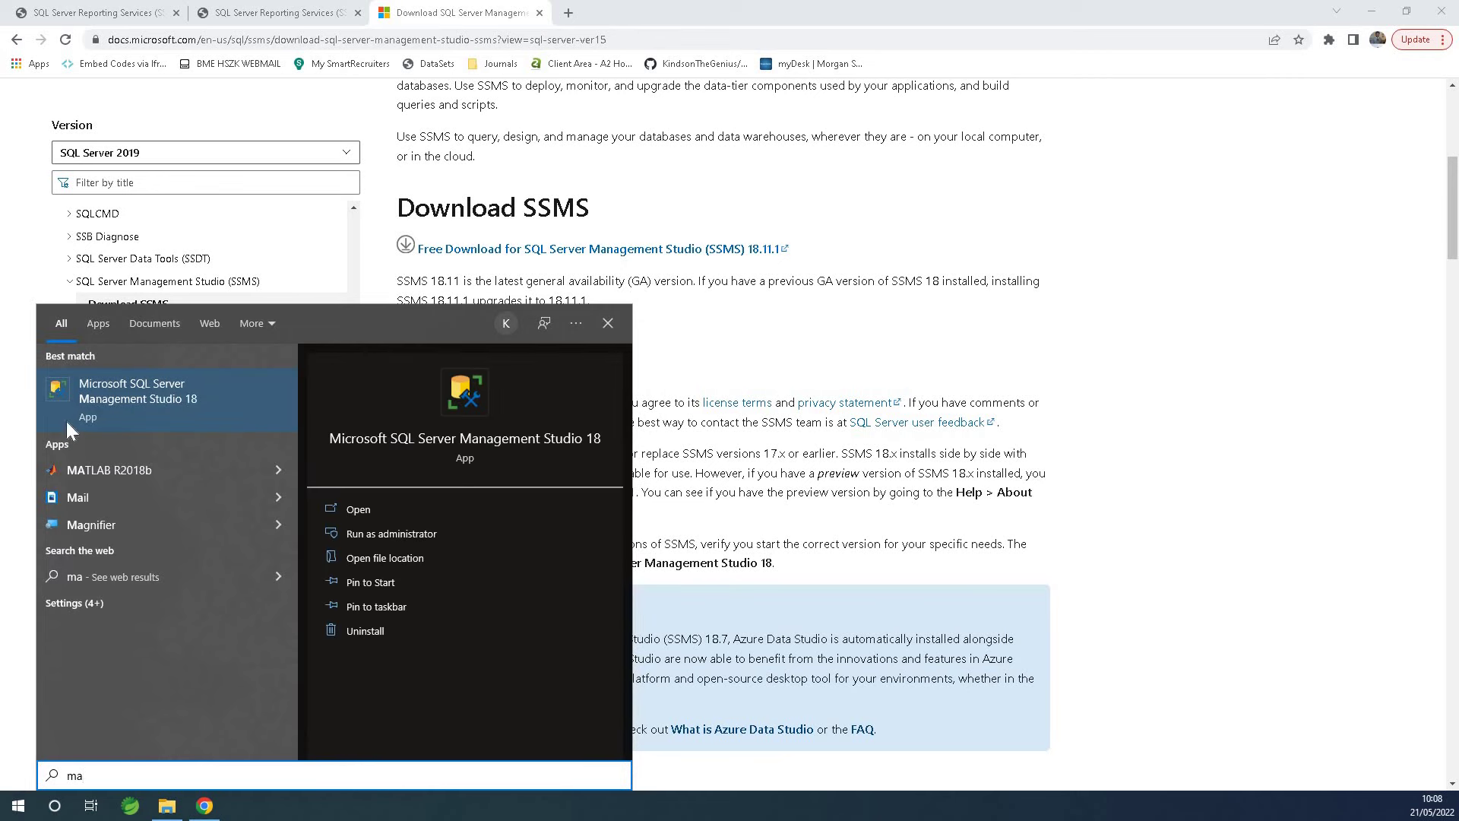
{"action": "left_click", "coordinate": [156, 403]}
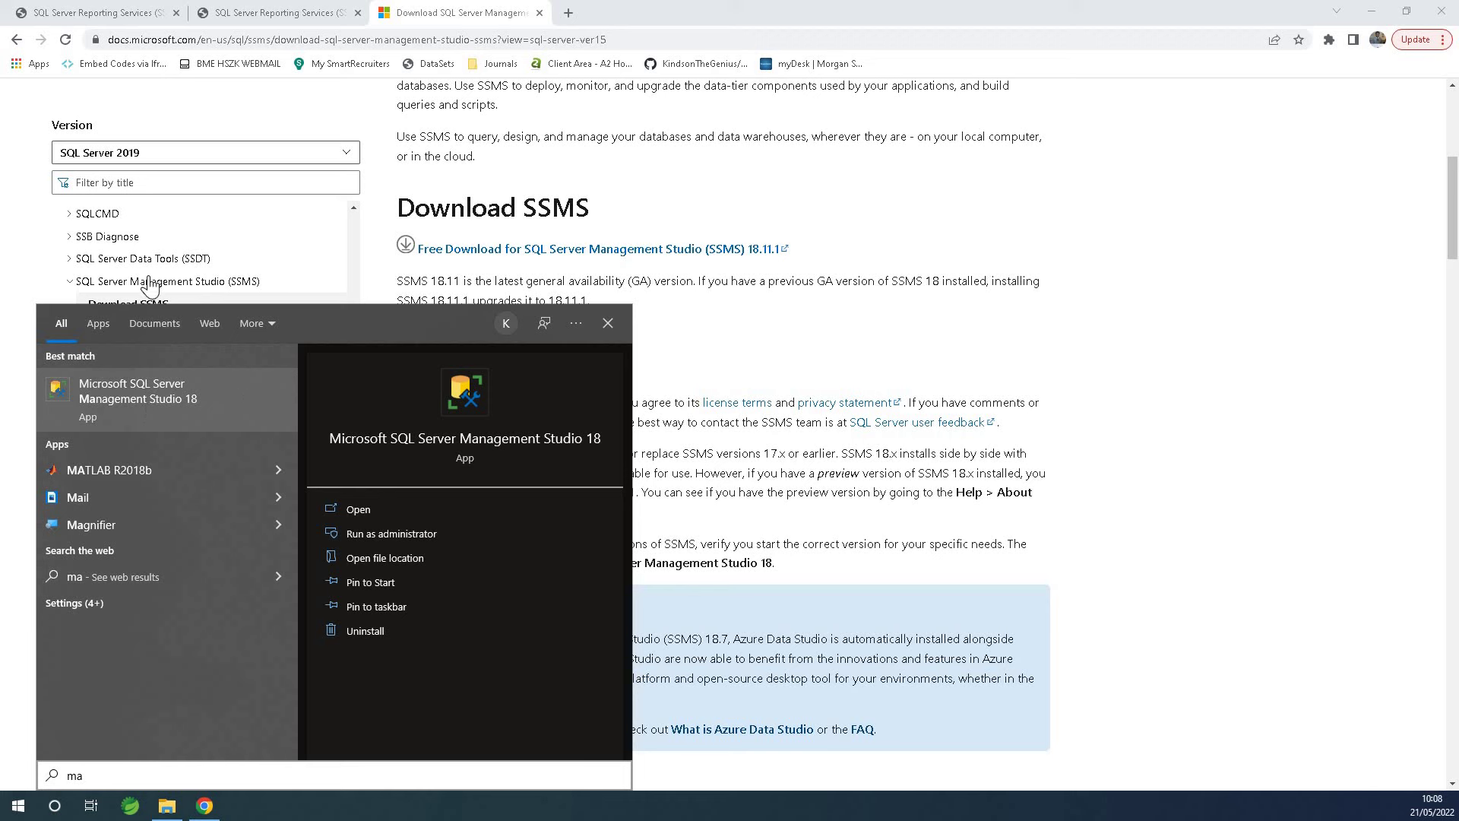
{"action": "key", "text": "Escape"}
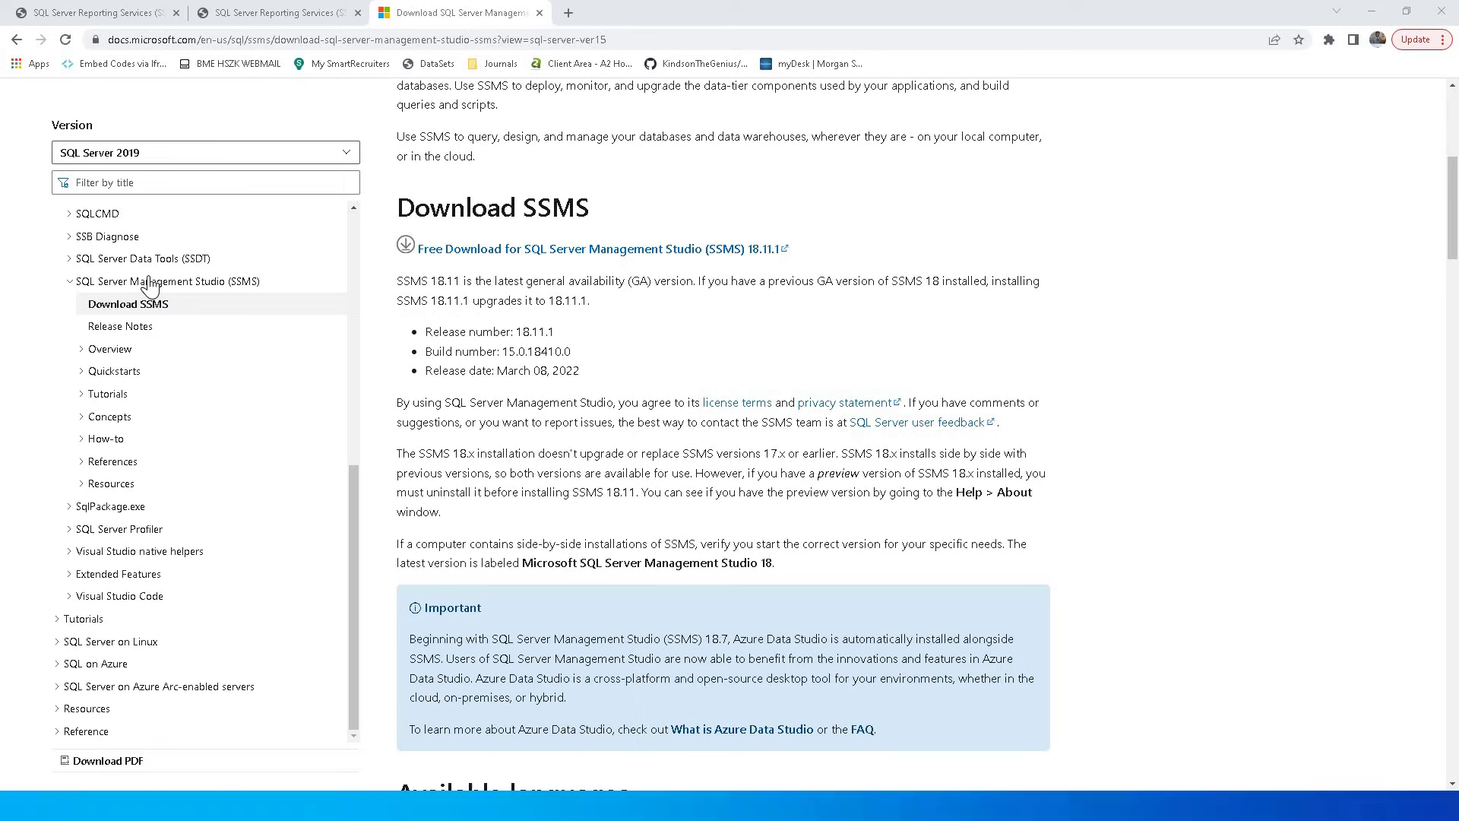
- Highlight the SSRS Part 1 contents items, ending on Download Setup SQL Server
{"action": "left_click", "coordinate": [122, 16]}
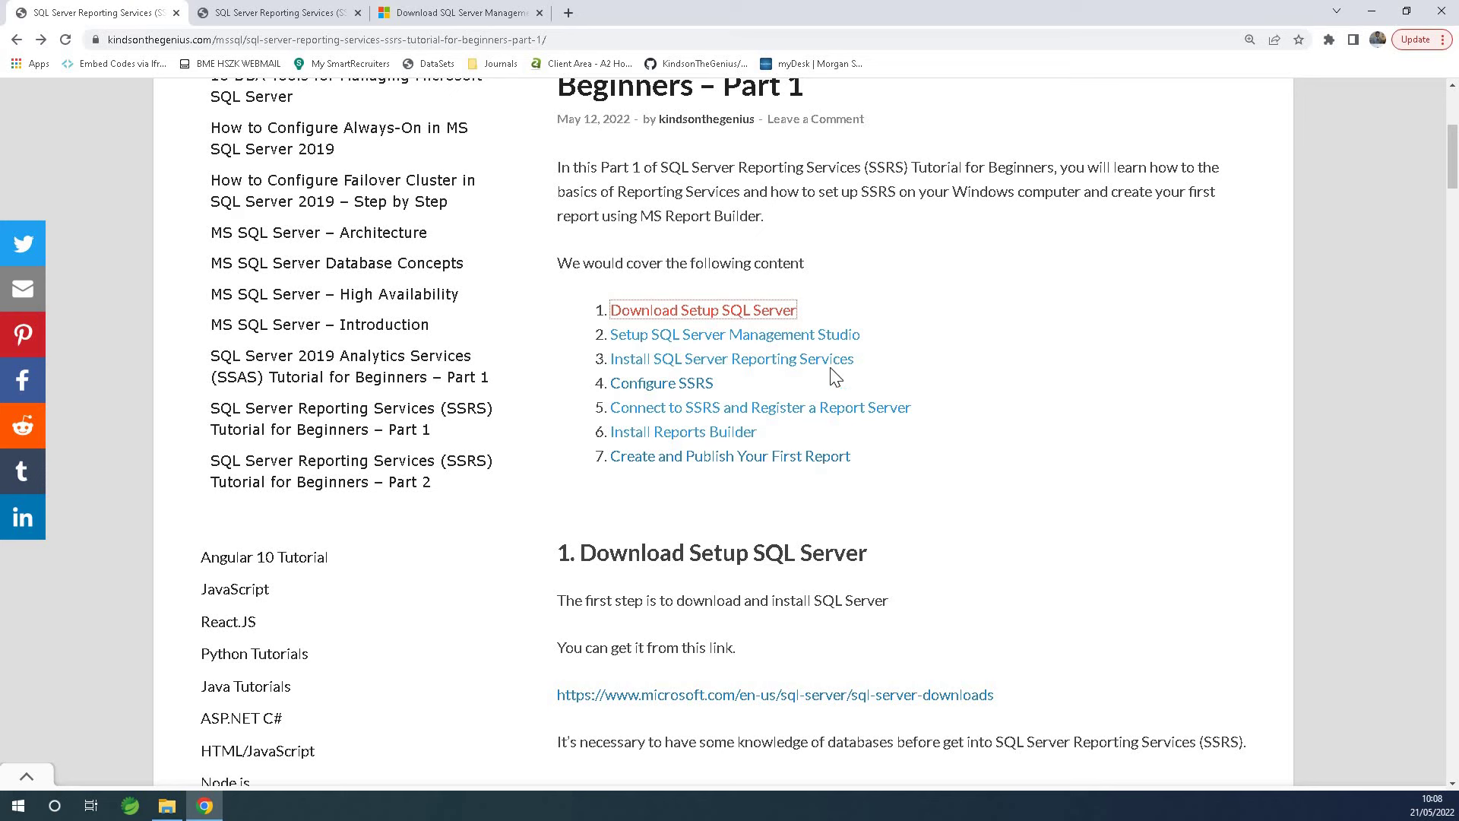
{"action": "left_click_drag", "start_coordinate": [887, 335], "coordinate": [602, 312]}
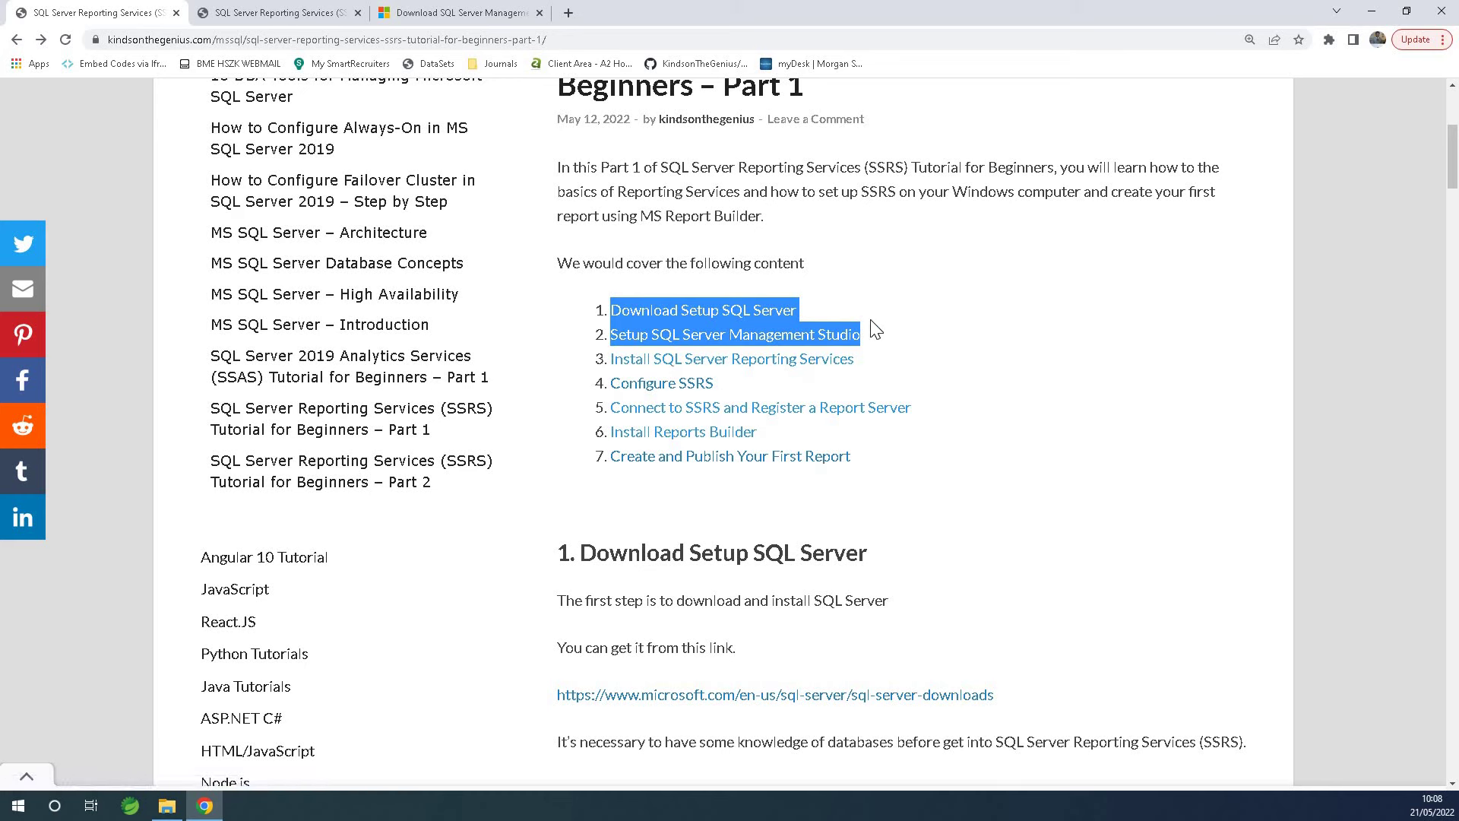
{"action": "left_click_drag", "start_coordinate": [871, 367], "coordinate": [597, 362]}
{"action": "left_click_drag", "start_coordinate": [872, 345], "coordinate": [597, 302]}
{"action": "left_click", "coordinate": [918, 359]}
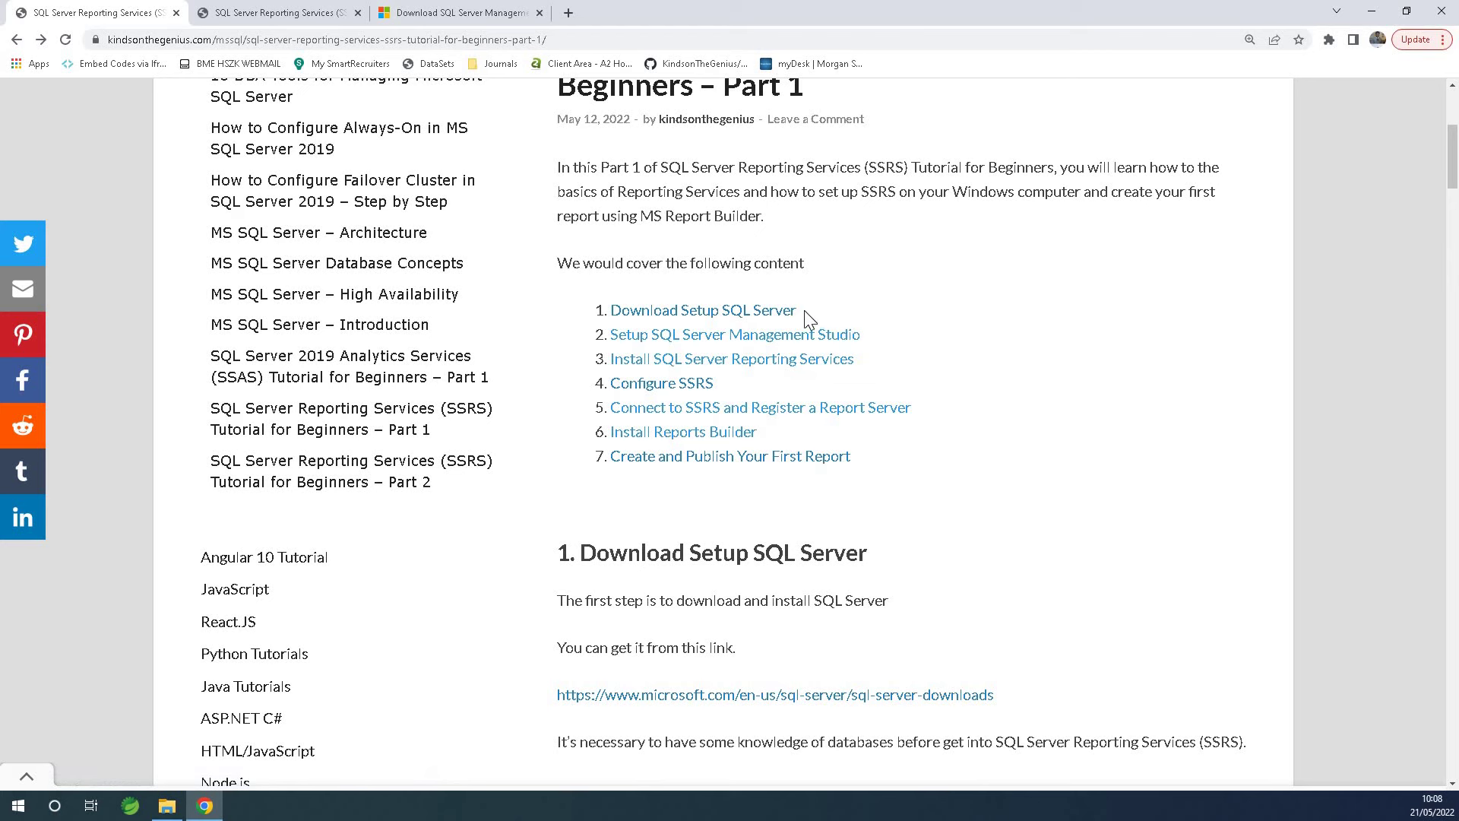
{"action": "left_click_drag", "start_coordinate": [804, 310], "coordinate": [607, 303]}
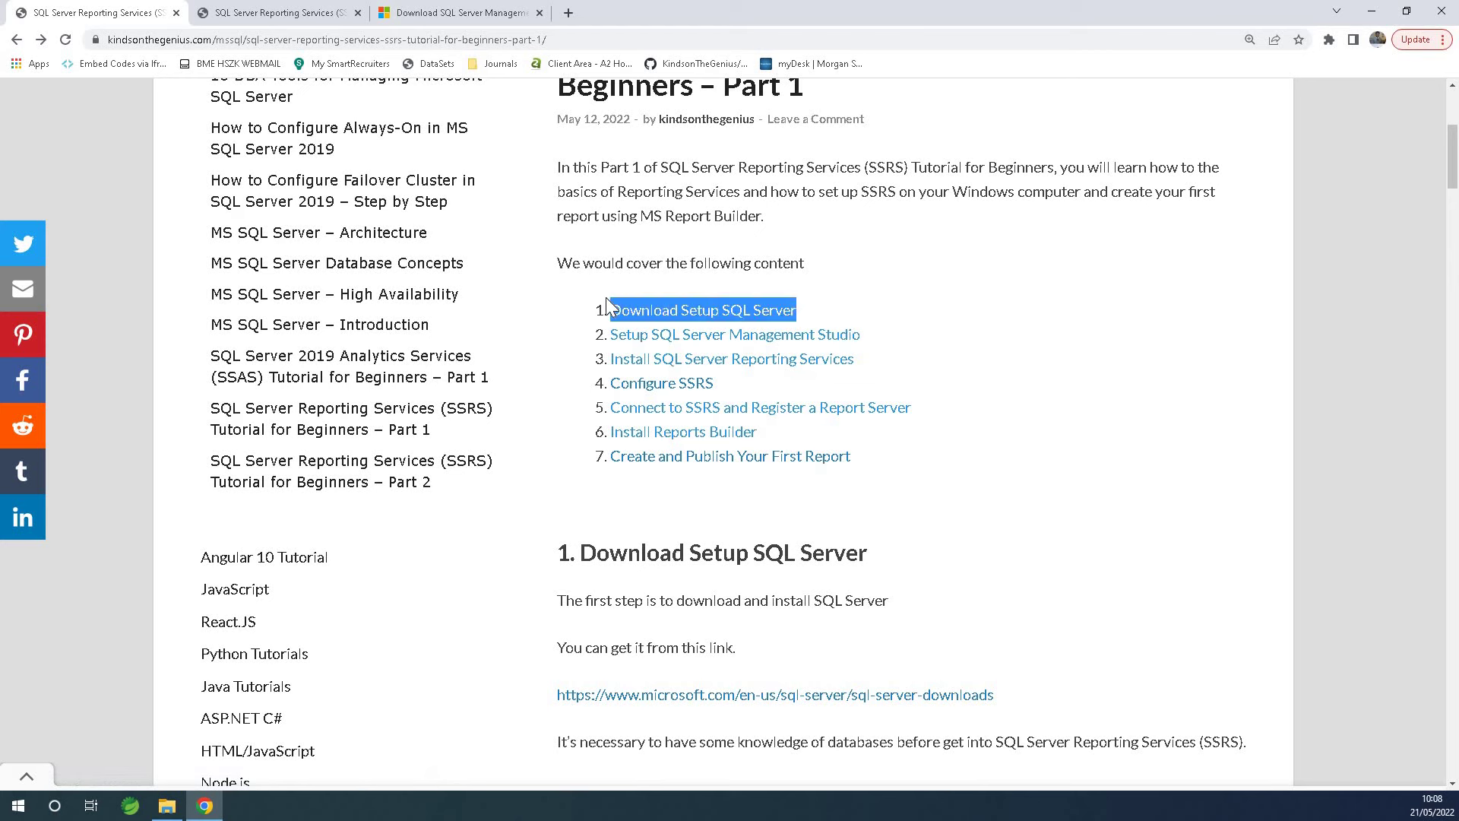
{"action": "left_click", "coordinate": [810, 317]}
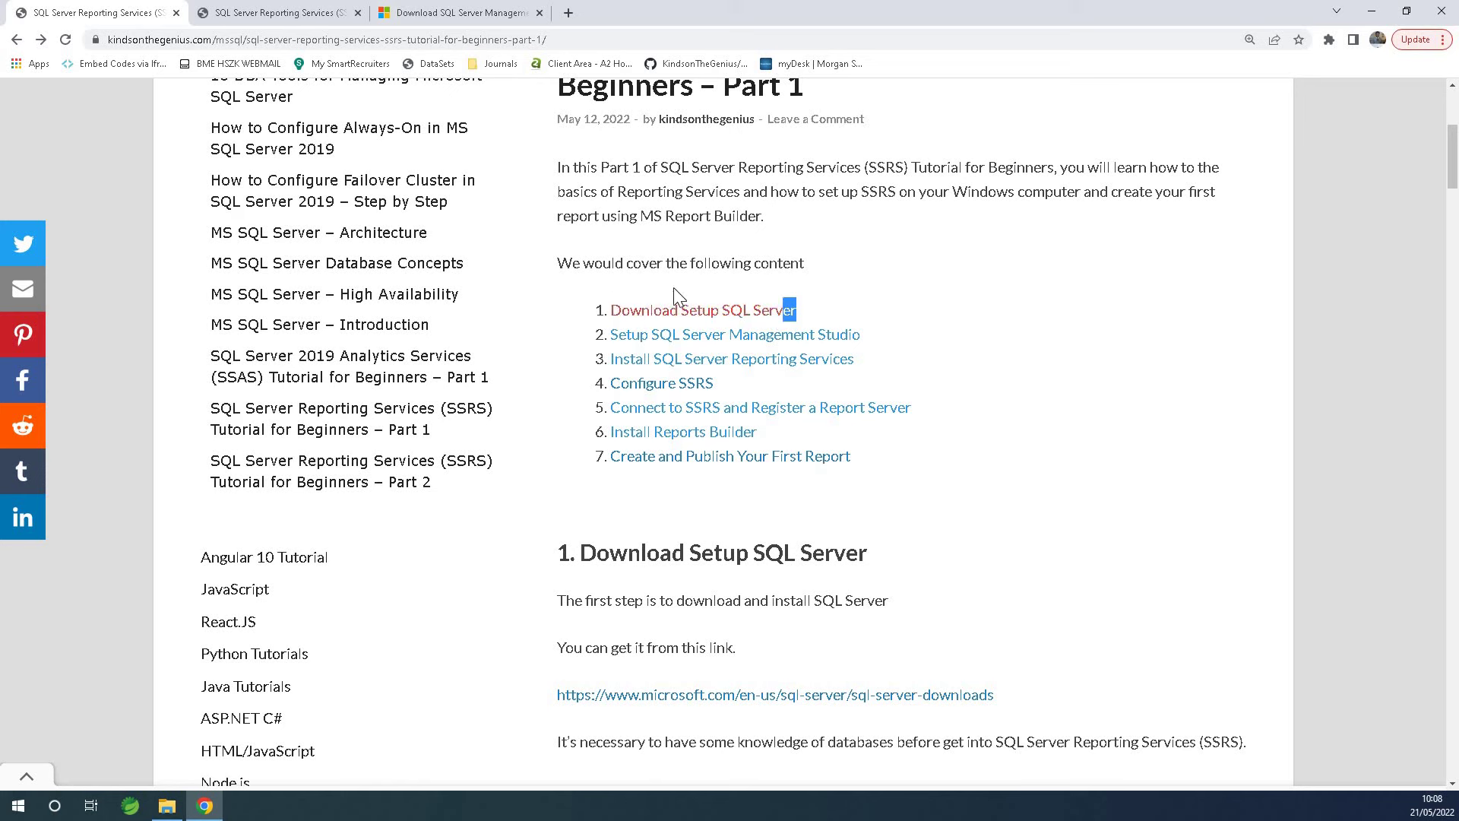
{"action": "left_click_drag", "start_coordinate": [679, 295], "coordinate": [602, 306]}
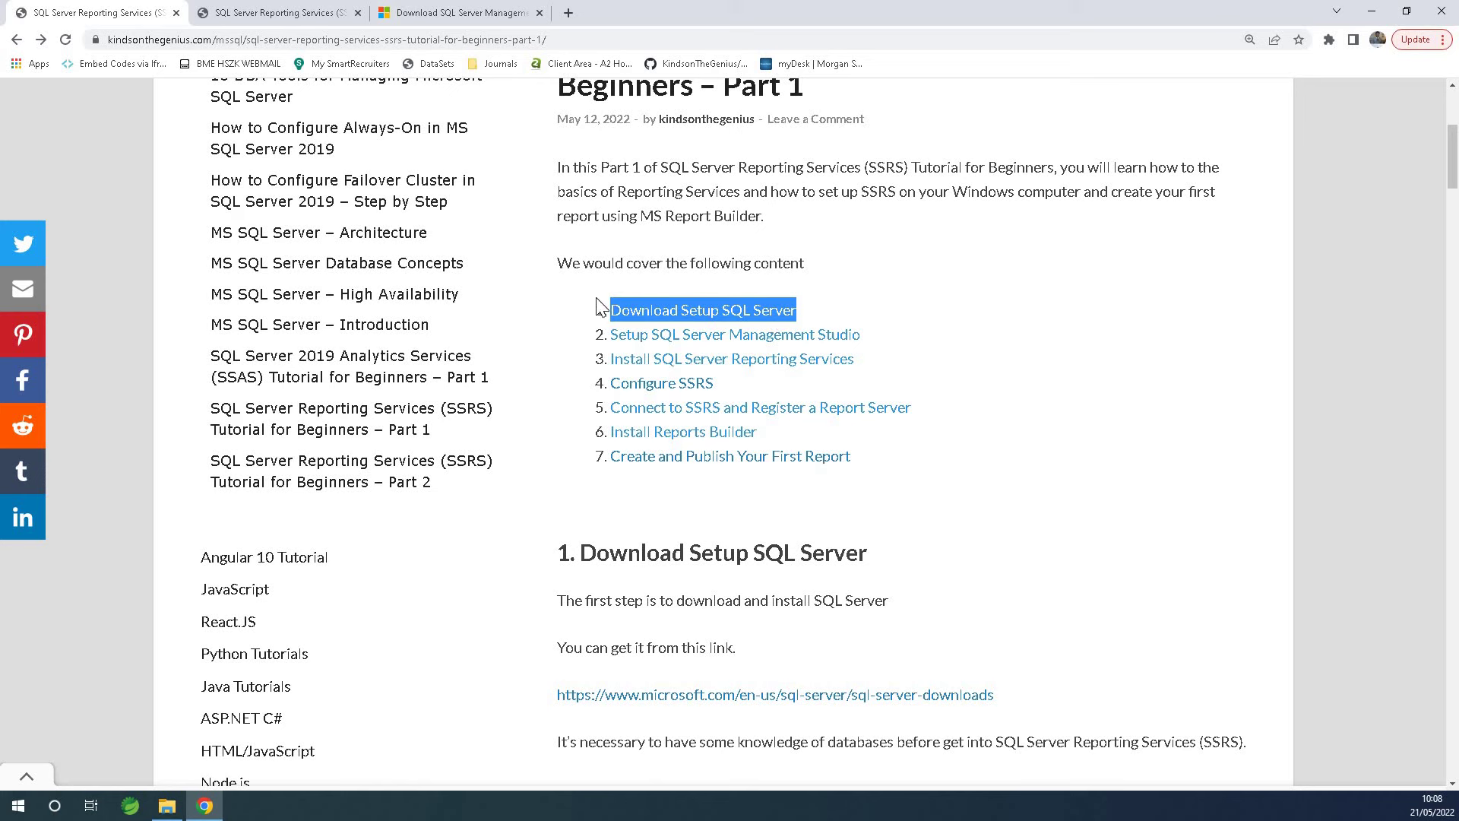
- Open the Reporting Services download link in a new tab and switch to it
{"action": "left_click", "coordinate": [724, 363]}
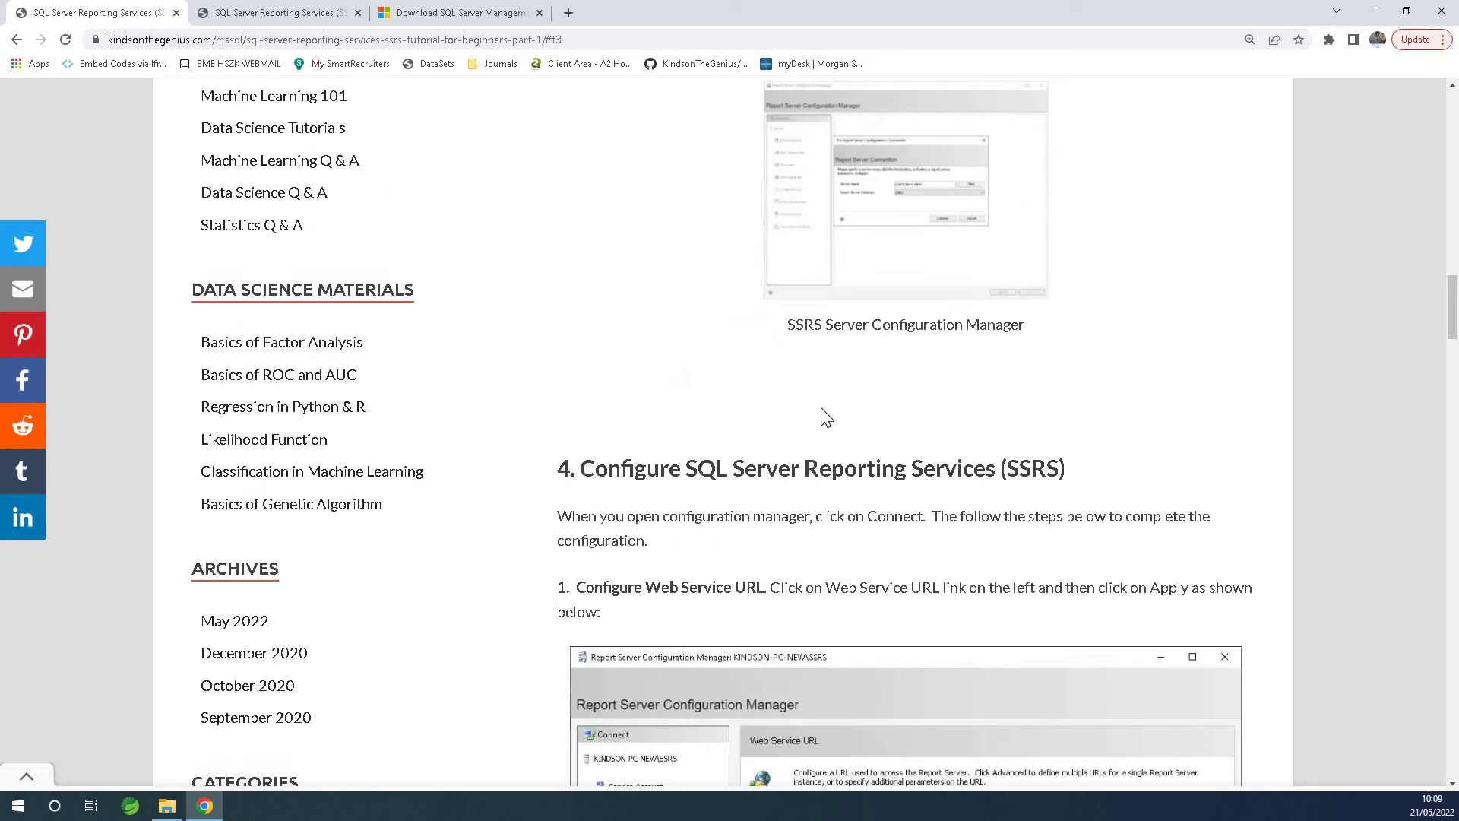
{"action": "scroll", "coordinate": [828, 422], "scroll_direction": "up", "scroll_amount": 1}
{"action": "scroll", "coordinate": [829, 422], "scroll_direction": "up", "scroll_amount": 4}
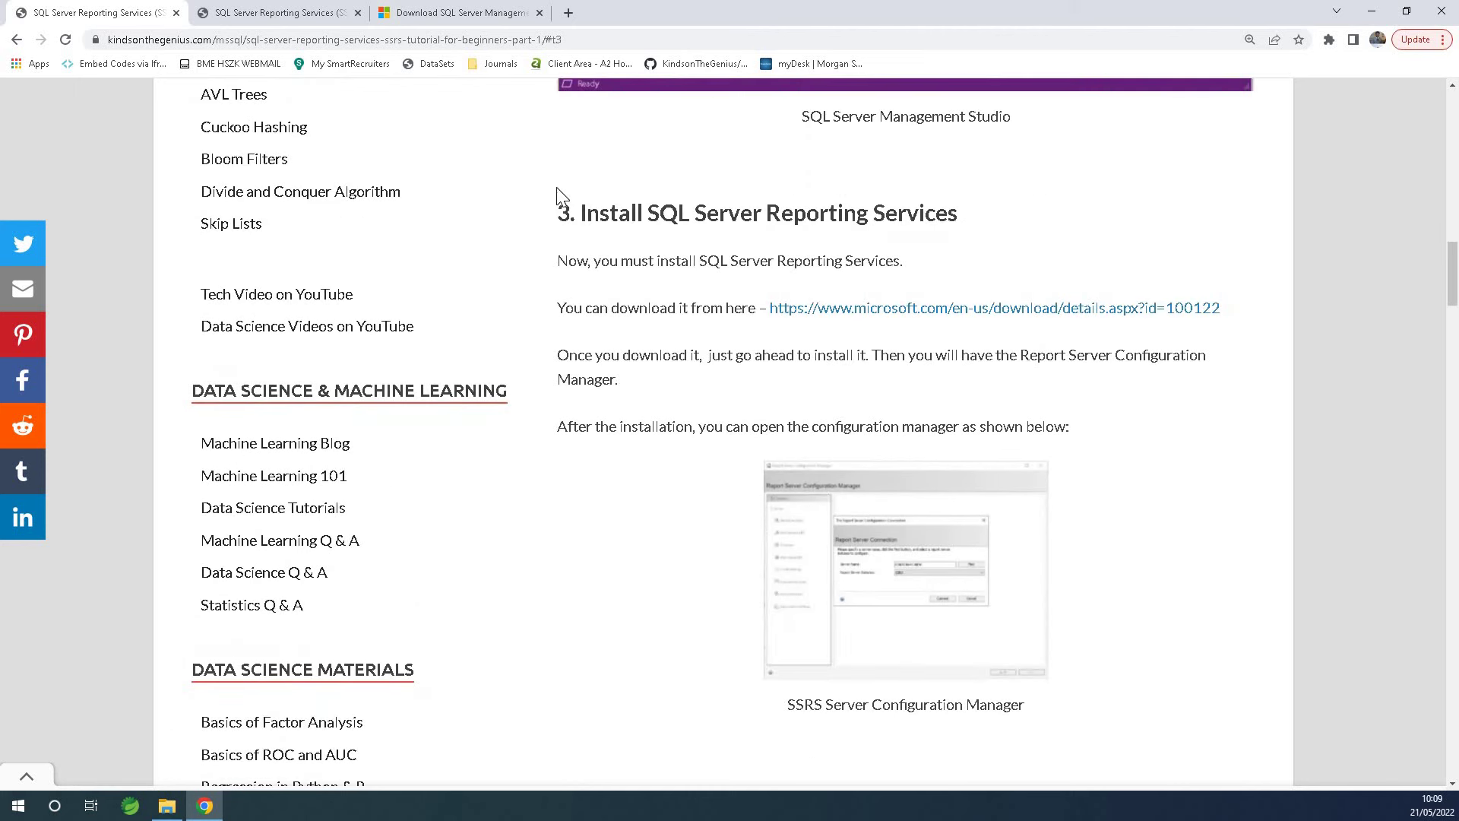
{"action": "right_click", "coordinate": [888, 308]}
{"action": "left_click", "coordinate": [904, 319]}
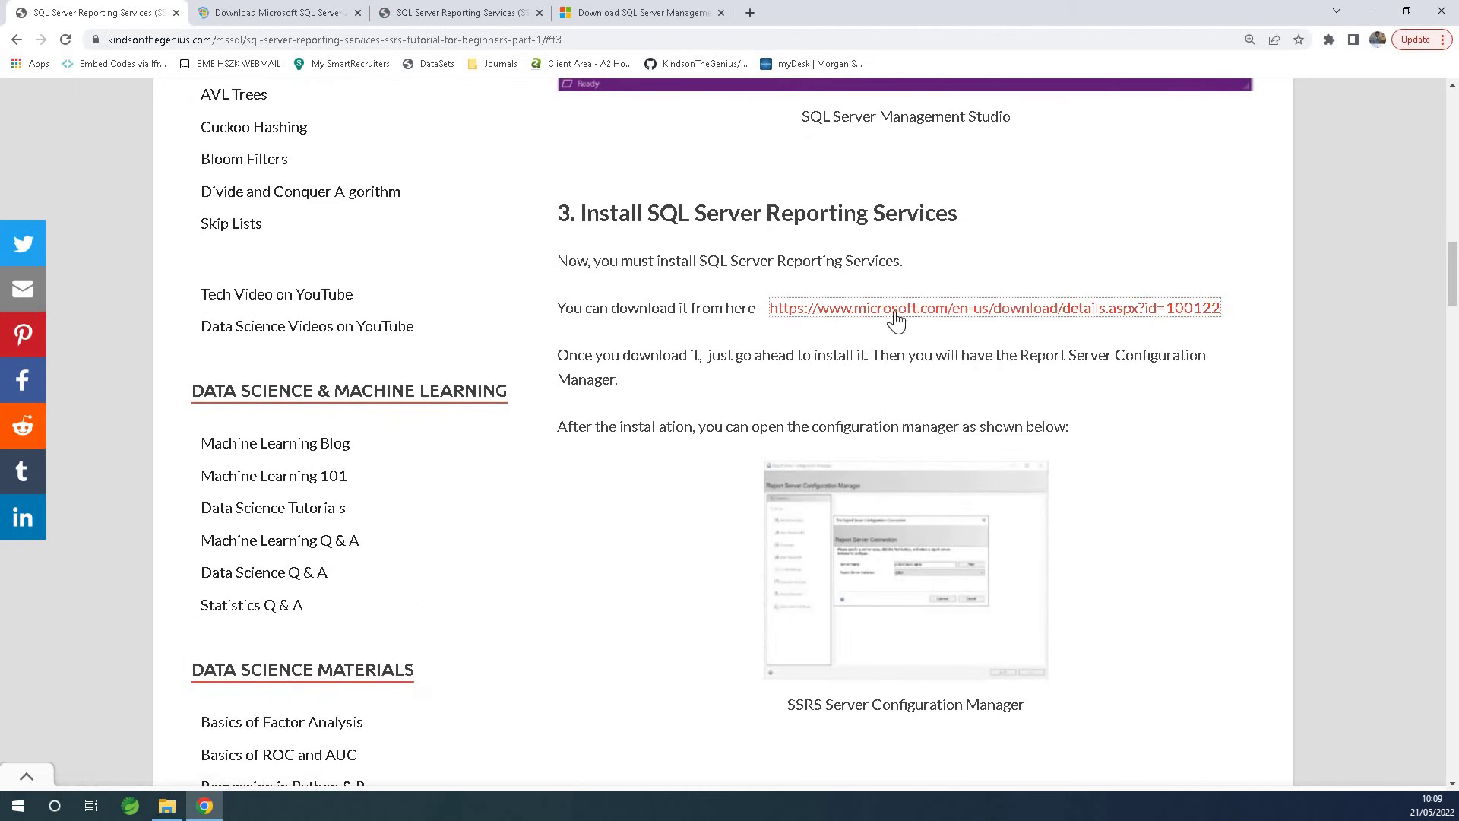
{"action": "left_click", "coordinate": [327, 15]}
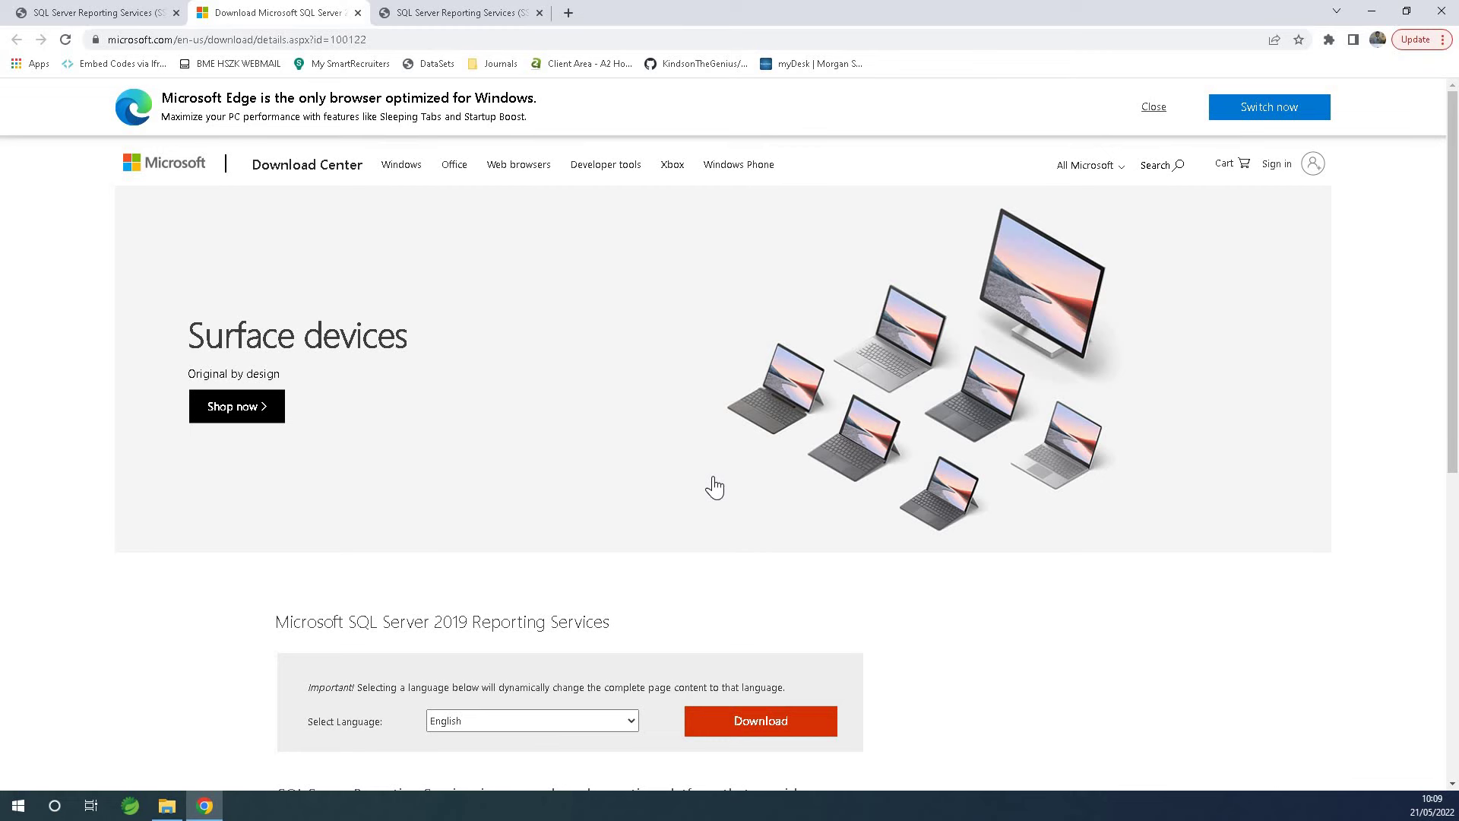
- Dismiss the Edge banner and download SQL Server 2019 Reporting Services
{"action": "scroll", "coordinate": [707, 464], "scroll_direction": "down", "scroll_amount": 2}
{"action": "scroll", "coordinate": [704, 453], "scroll_direction": "up", "scroll_amount": 2}
{"action": "left_click", "coordinate": [1153, 108]}
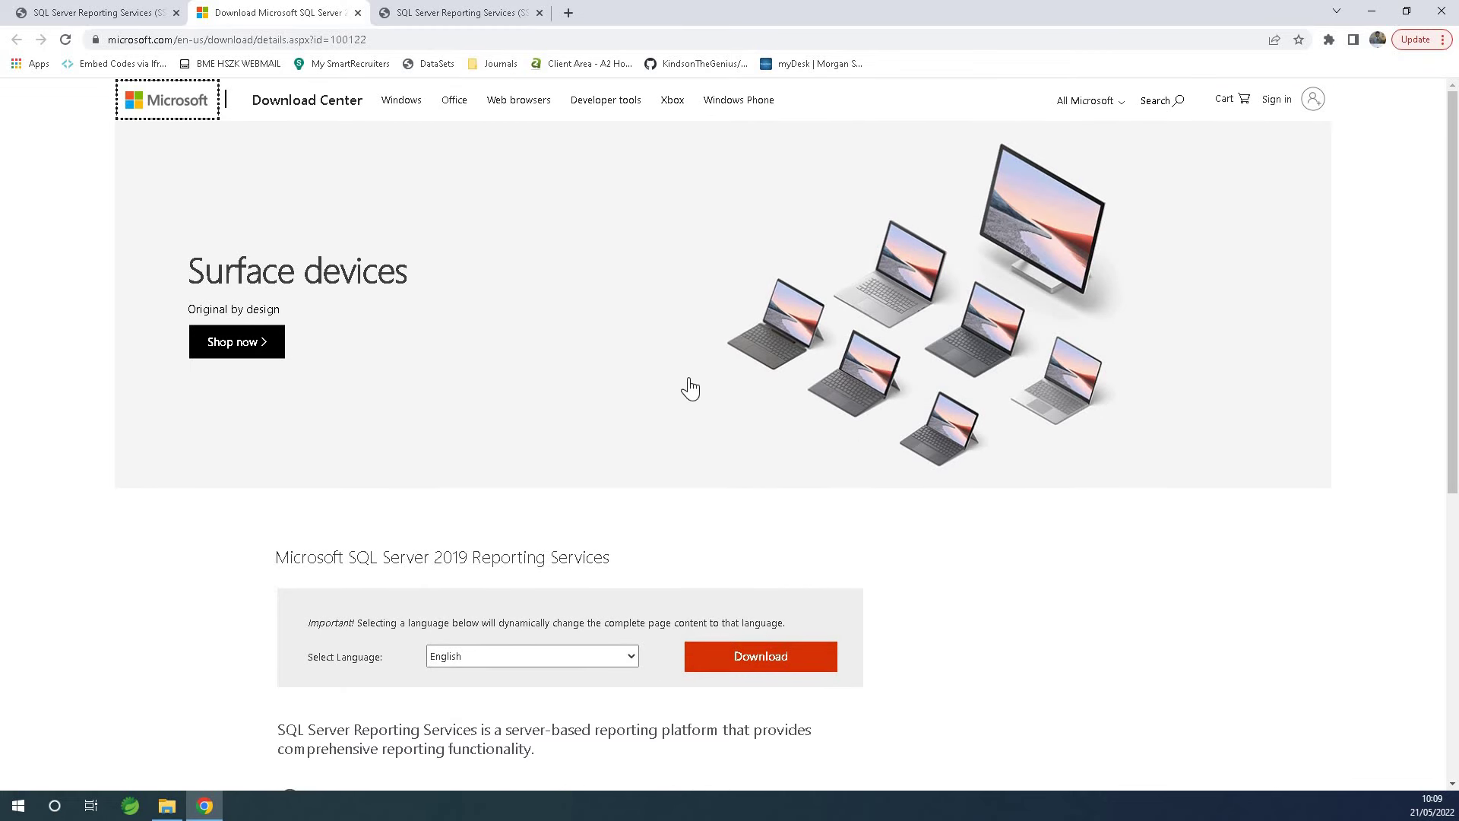
{"action": "scroll", "coordinate": [684, 384], "scroll_direction": "down", "scroll_amount": 1}
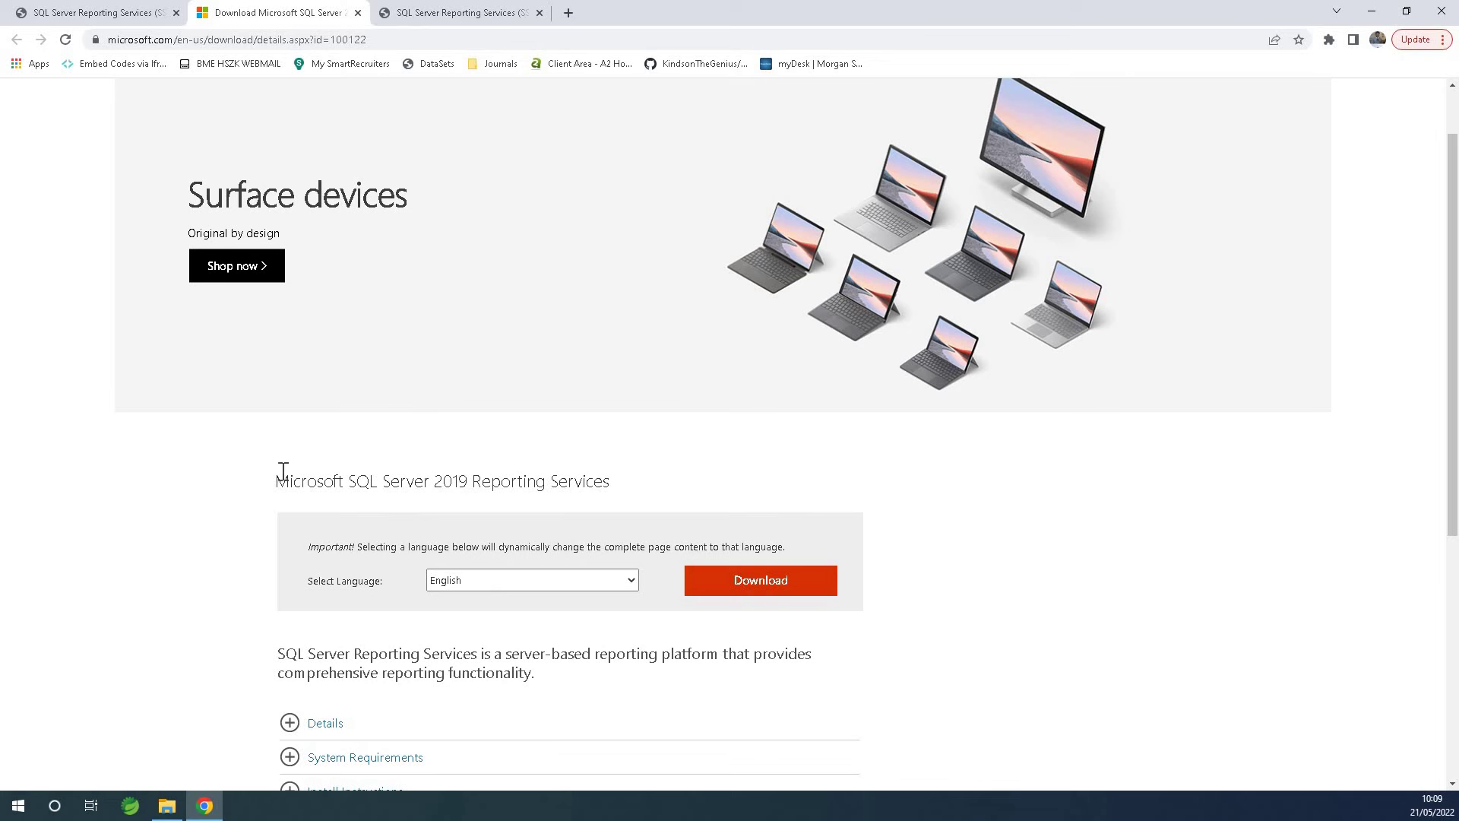
{"action": "scroll", "coordinate": [634, 453], "scroll_direction": "down", "scroll_amount": 1}
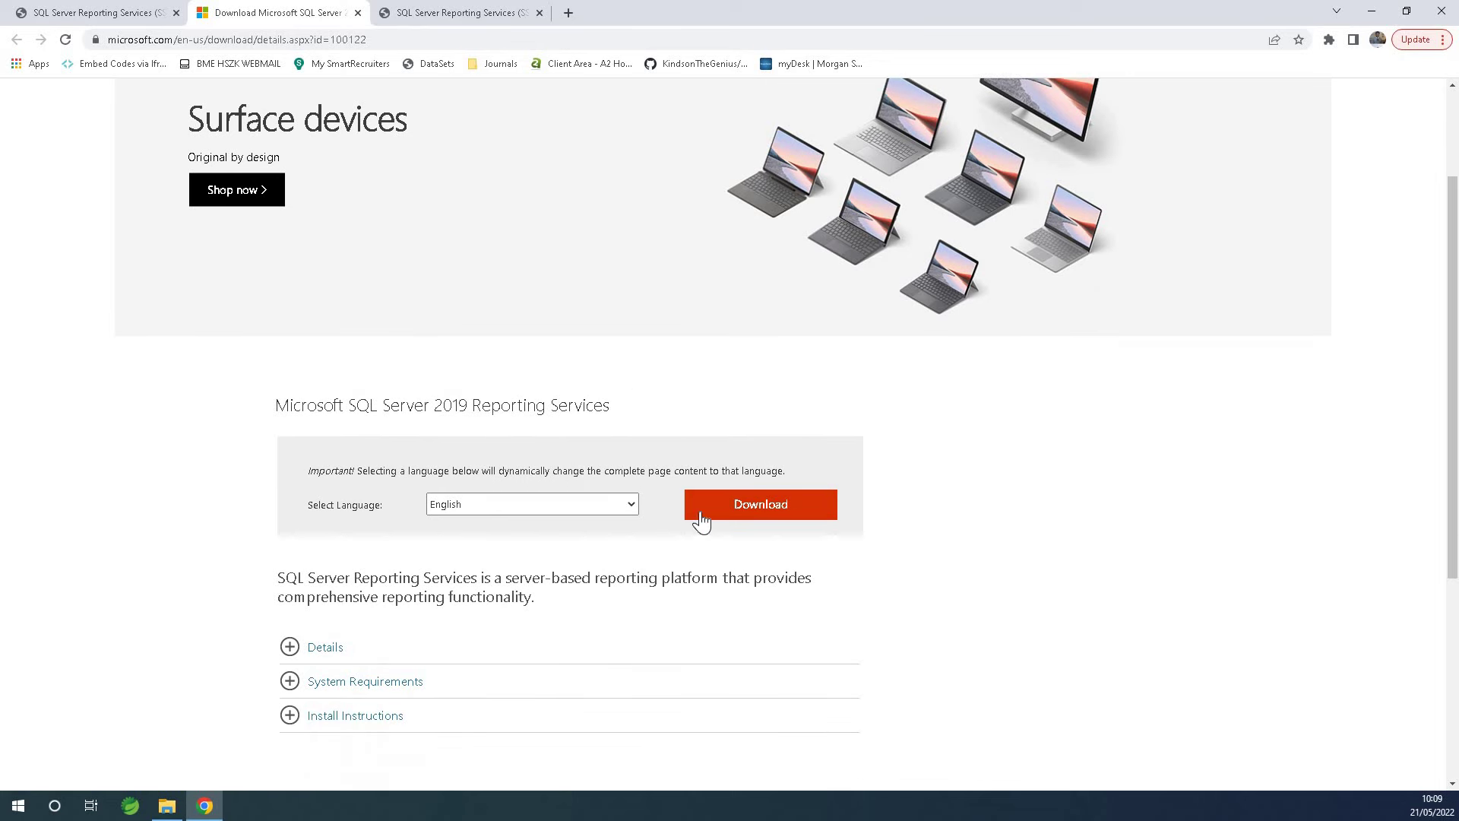
{"action": "left_click", "coordinate": [758, 514]}
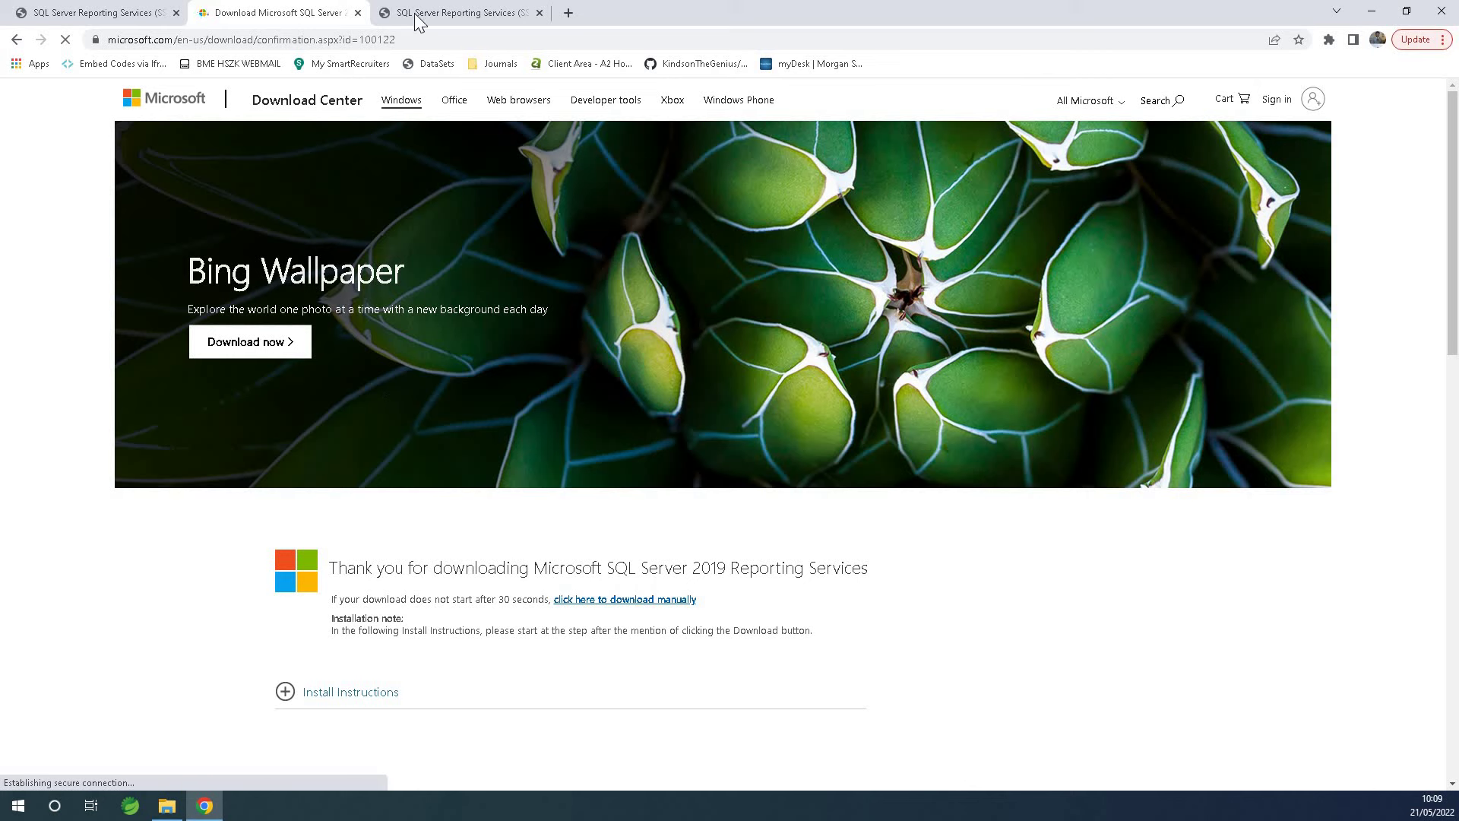
- Return to the tutorial and highlight the installation instructions and the words 'configuration manager'
{"action": "left_click", "coordinate": [143, 19]}
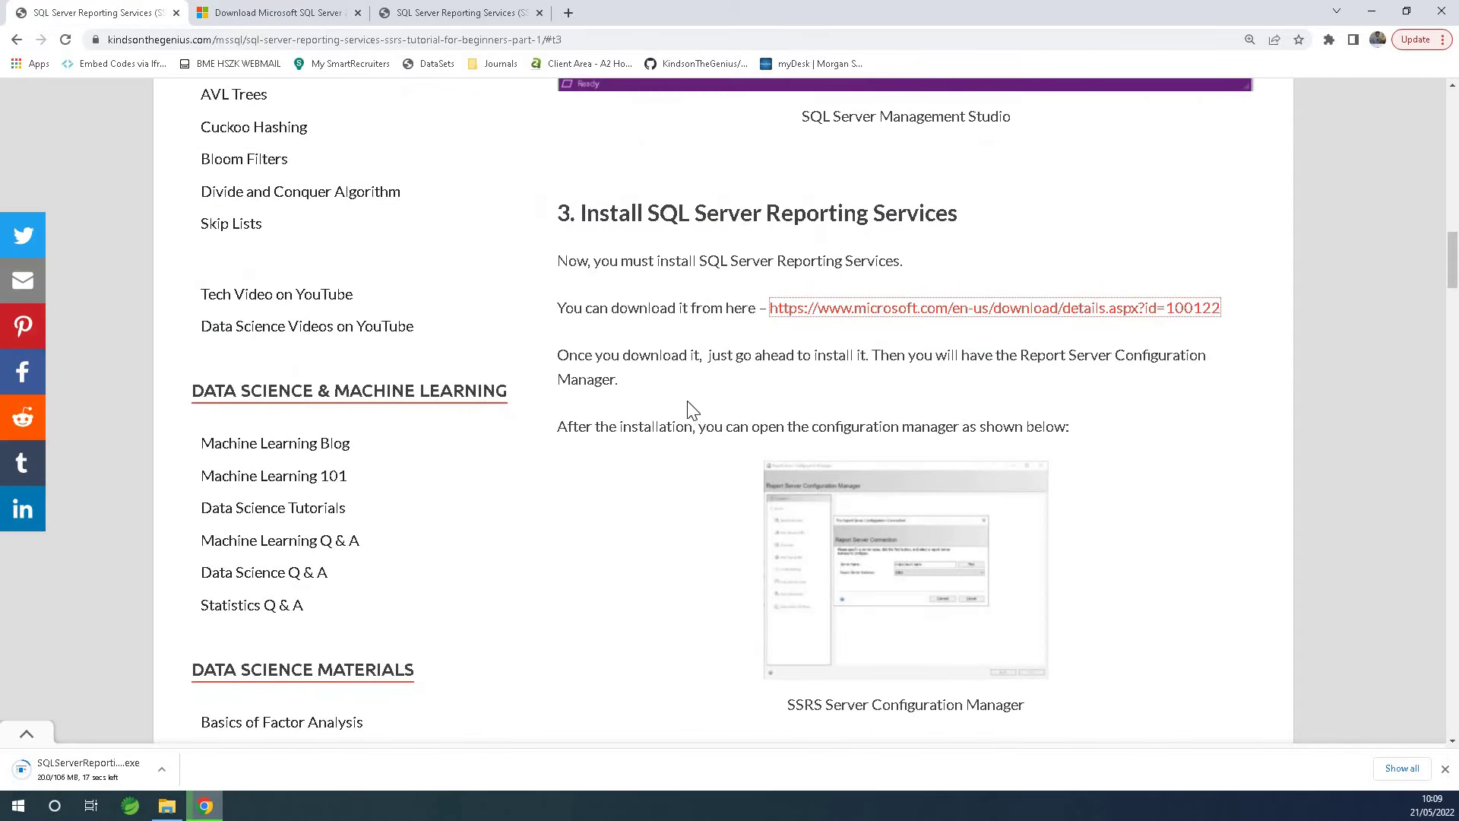
{"action": "left_click_drag", "start_coordinate": [684, 427], "coordinate": [568, 349]}
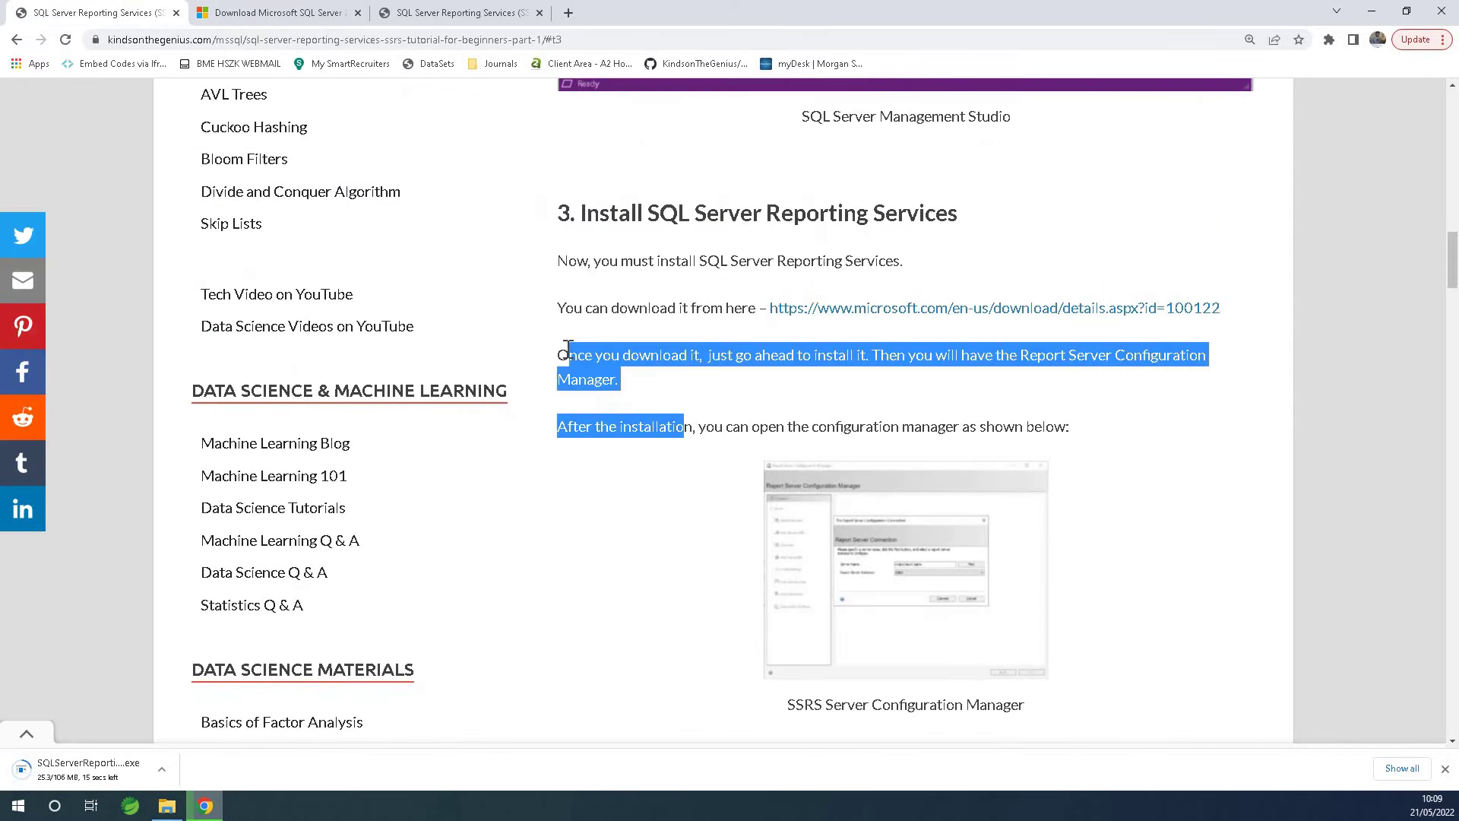
{"action": "left_click", "coordinate": [737, 434]}
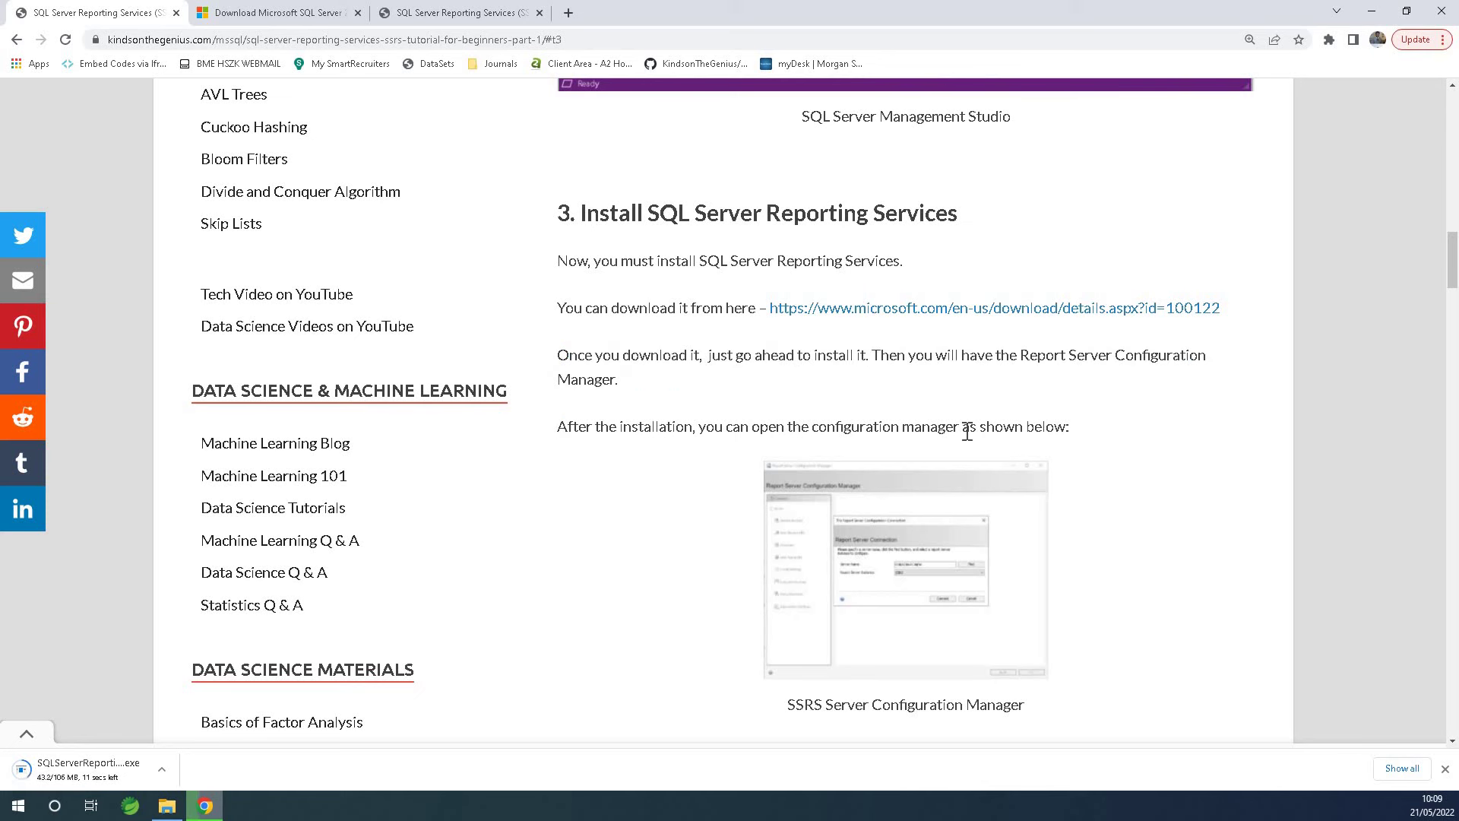
{"action": "left_click_drag", "start_coordinate": [964, 428], "coordinate": [810, 427]}
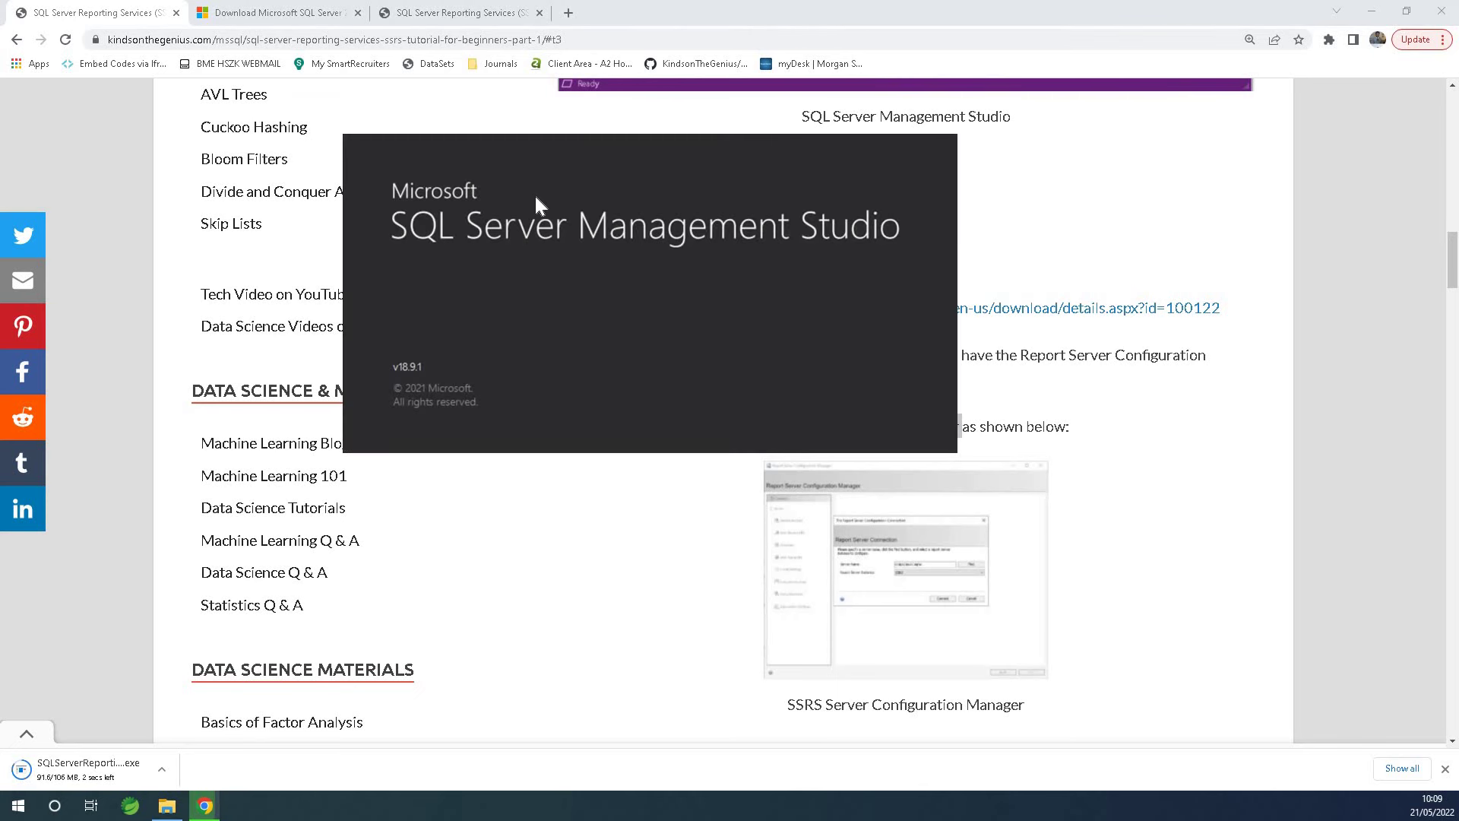
- Connect Management Studio to the local SQL Server instance using server name '.'
{"action": "left_click_drag", "start_coordinate": [535, 196], "coordinate": [612, 218]}
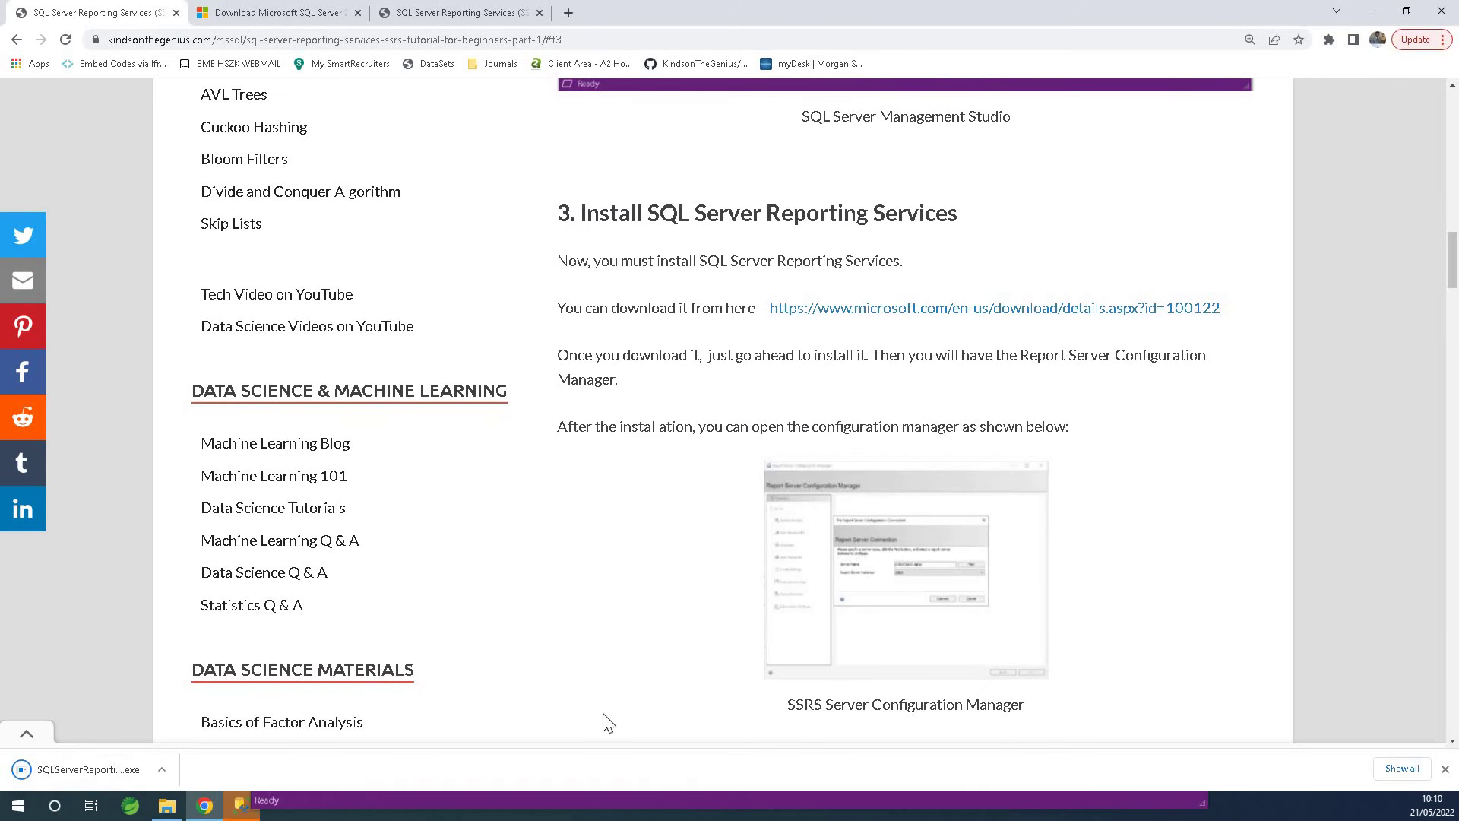
{"action": "mouse_move", "coordinate": [240, 804]}
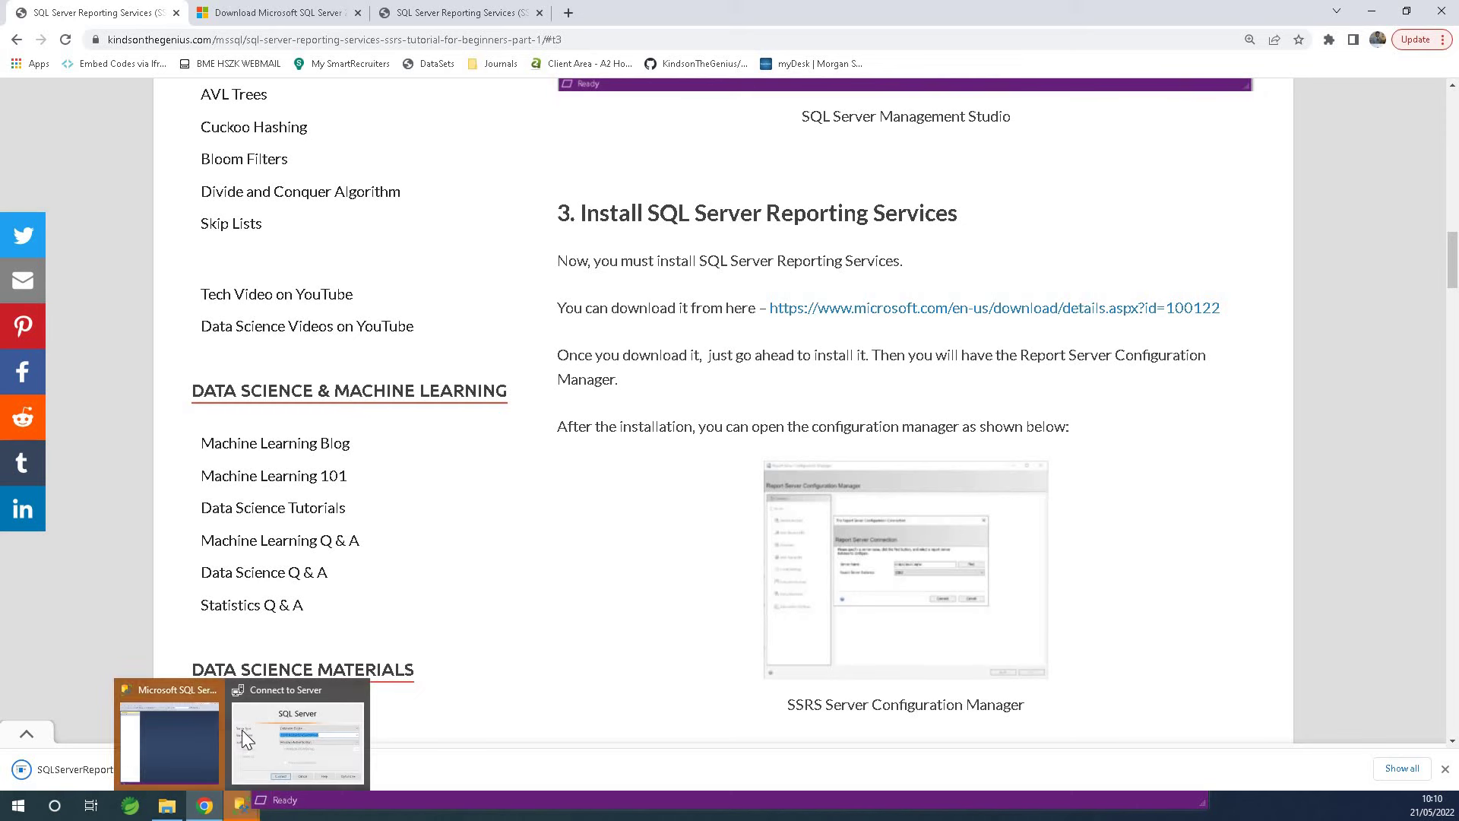
{"action": "left_click", "coordinate": [248, 718]}
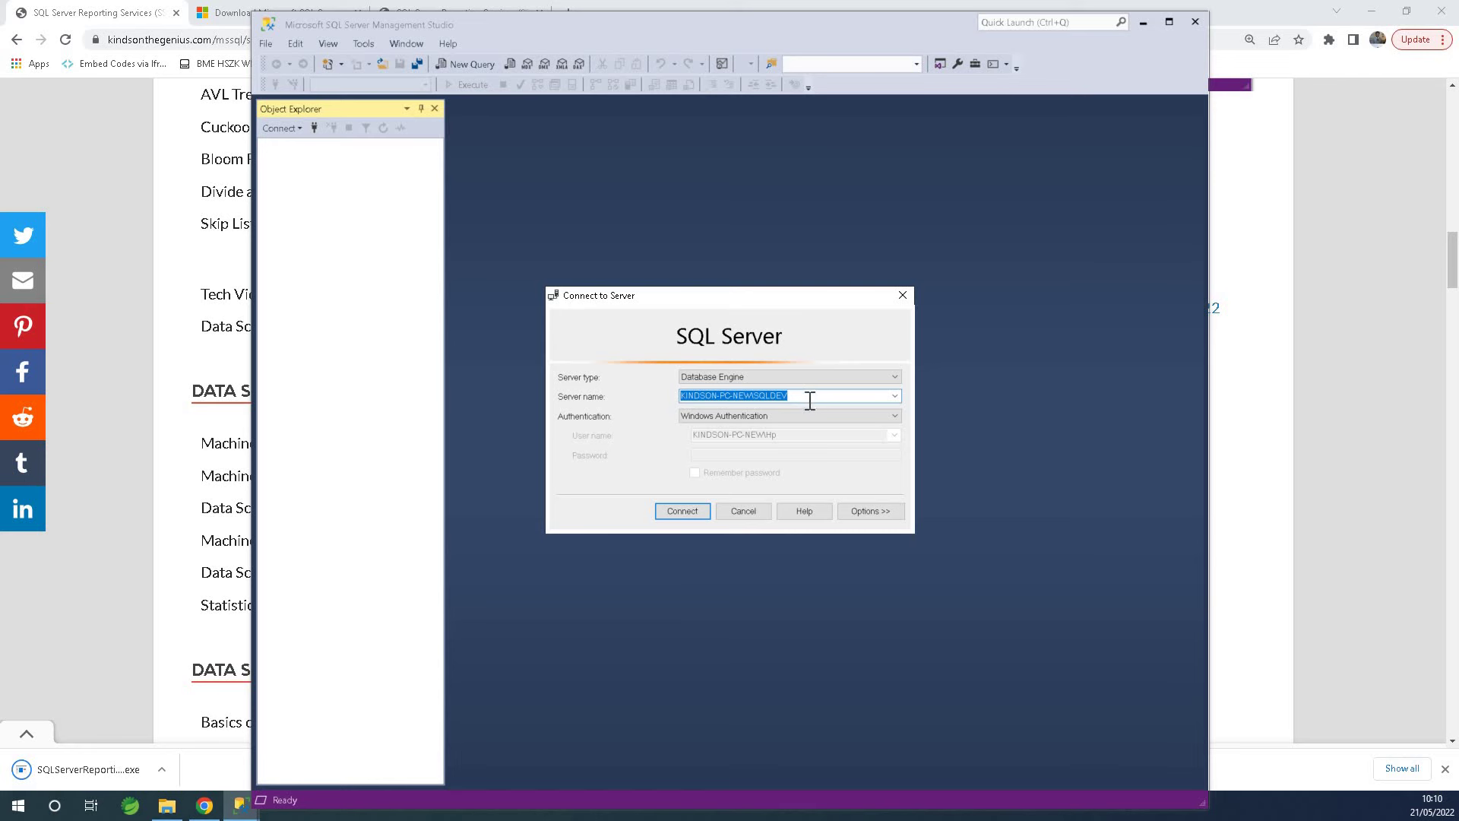
{"action": "type", "text": "."}
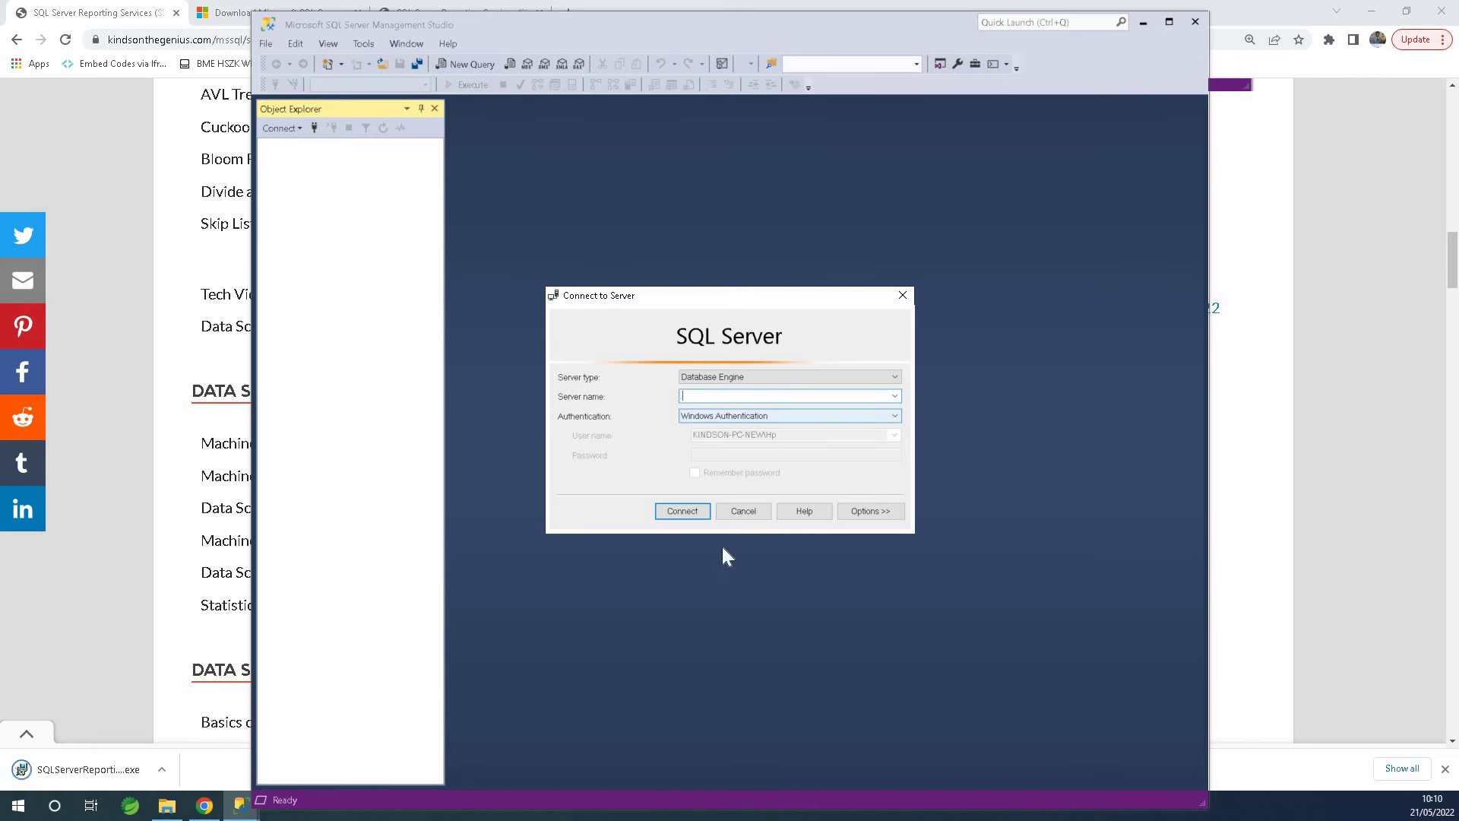
{"action": "left_click", "coordinate": [687, 514]}
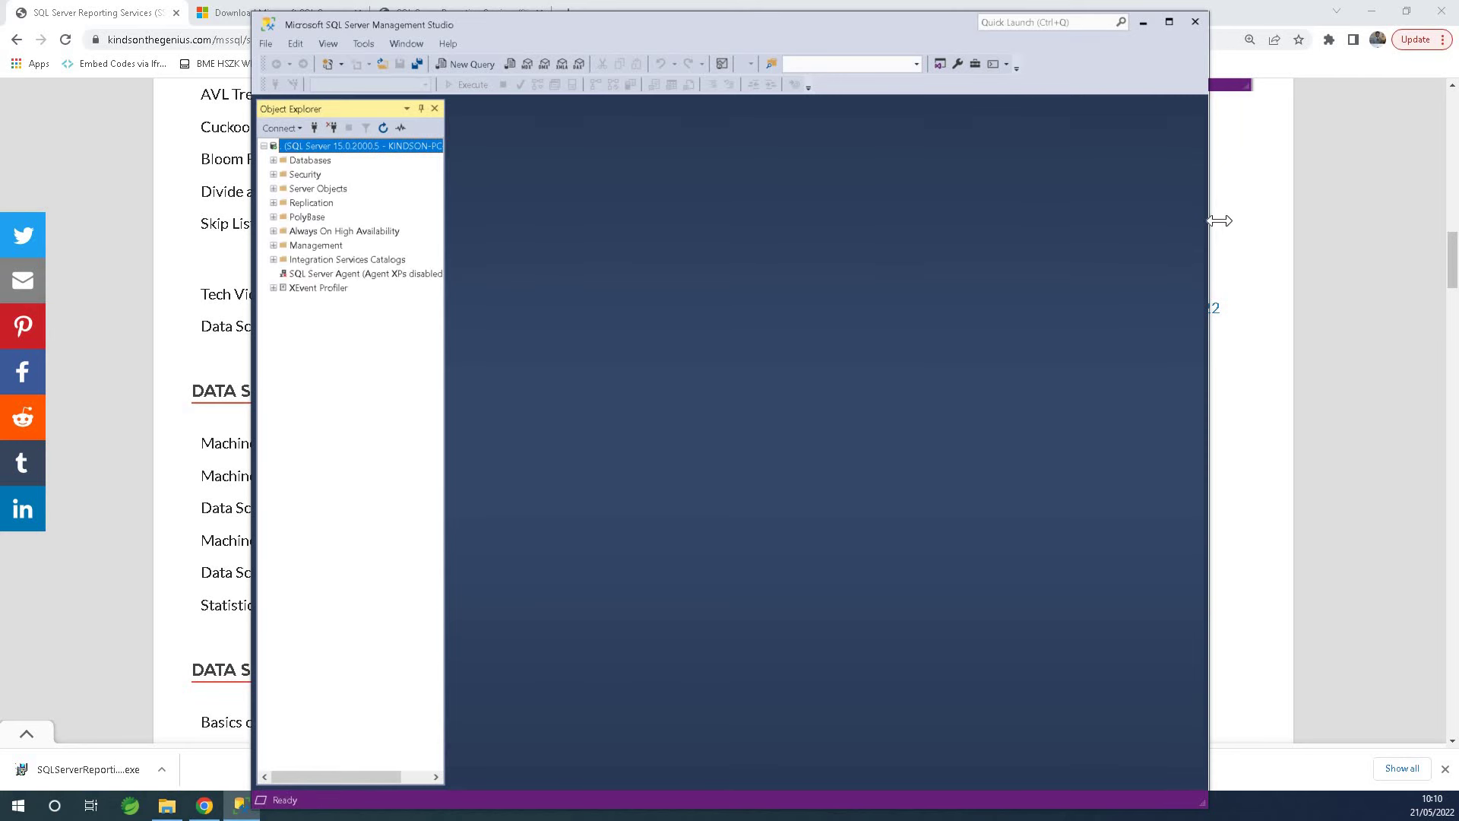
- Widen Management Studio and expand Databases to show ReportServer and ReportServerTempDB
{"action": "left_click_drag", "start_coordinate": [1220, 221], "coordinate": [1347, 274]}
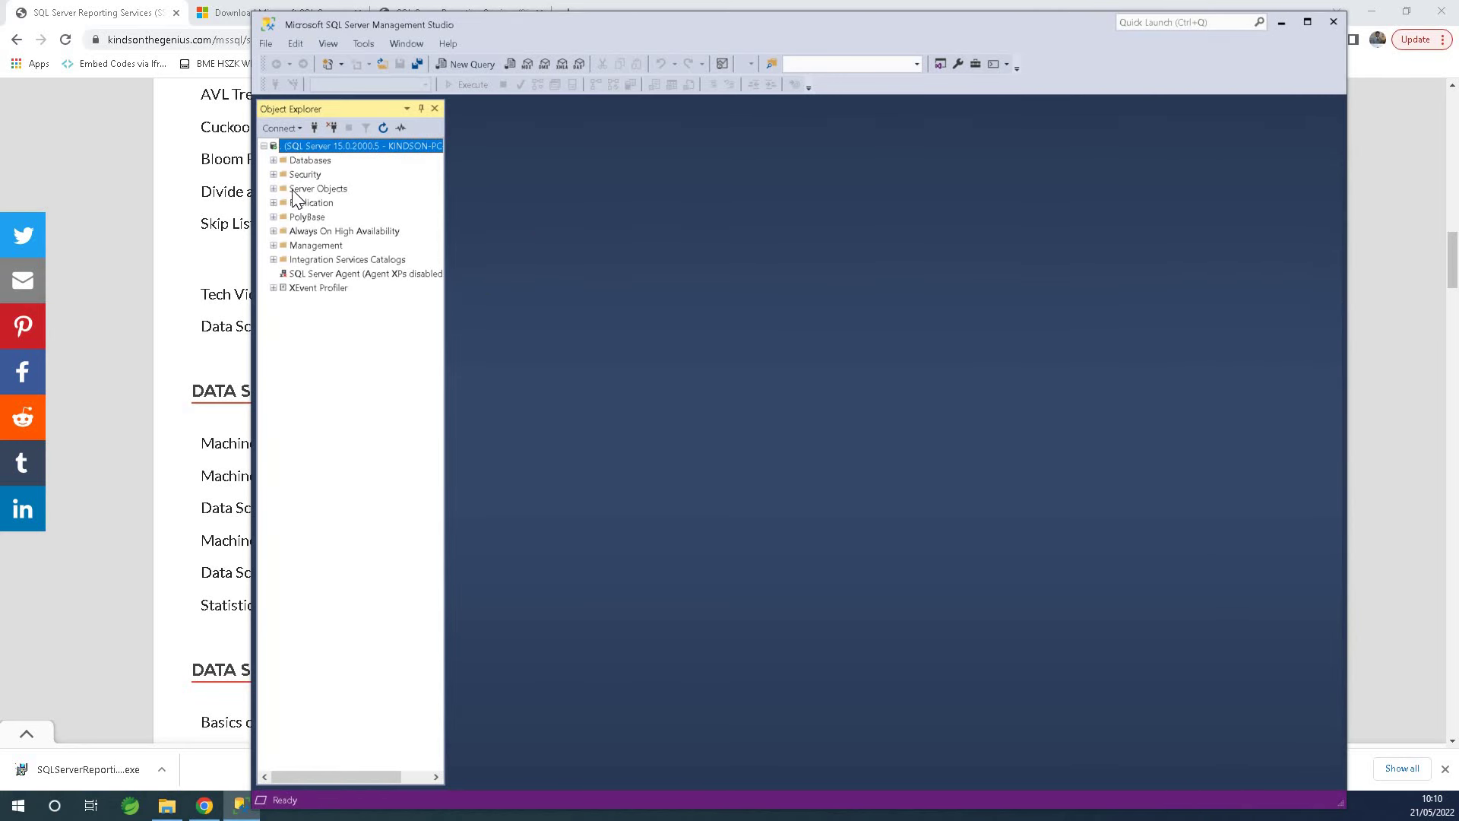
{"action": "left_click", "coordinate": [274, 161]}
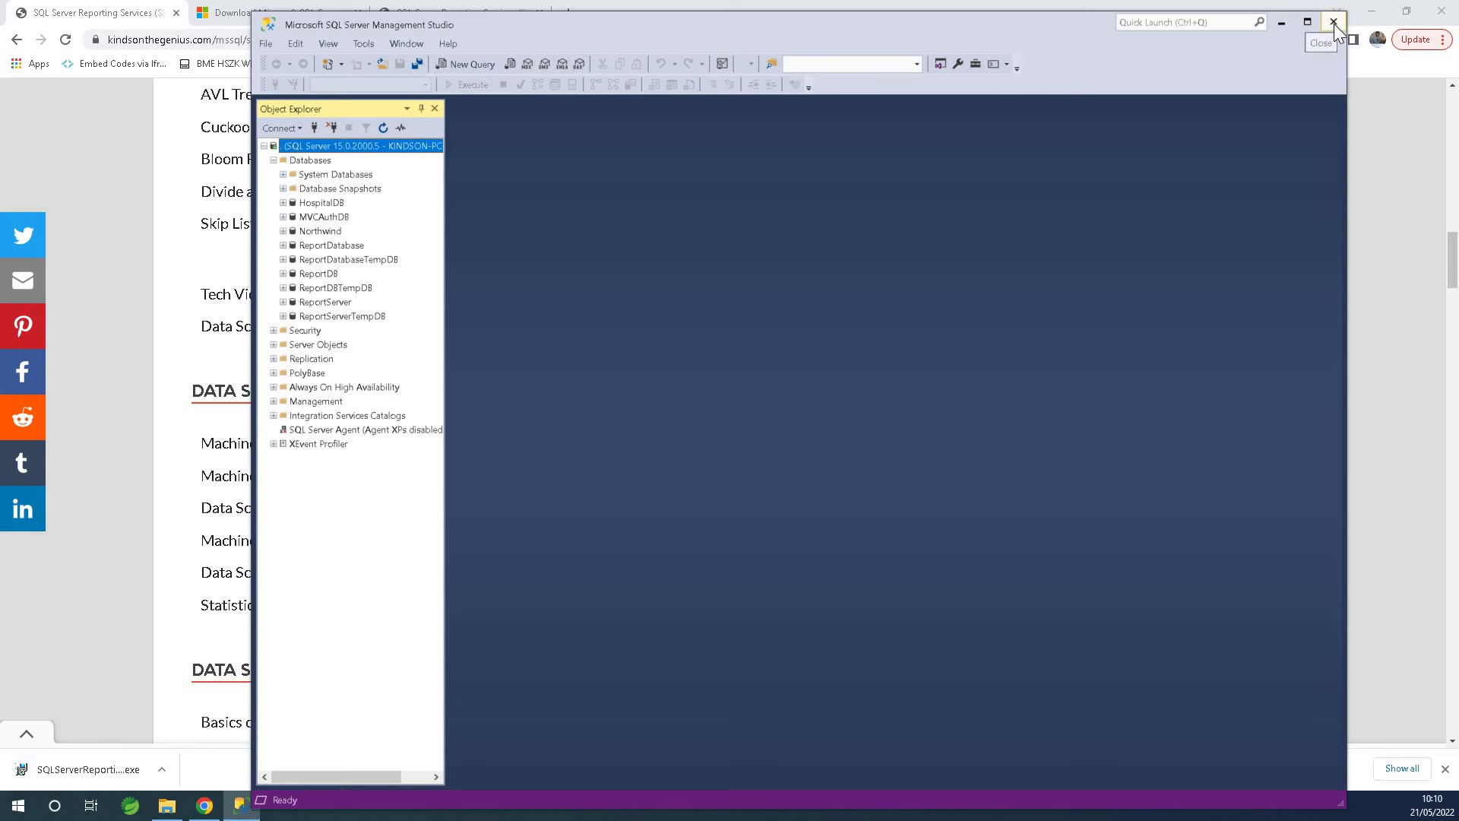
{"action": "left_click", "coordinate": [314, 127]}
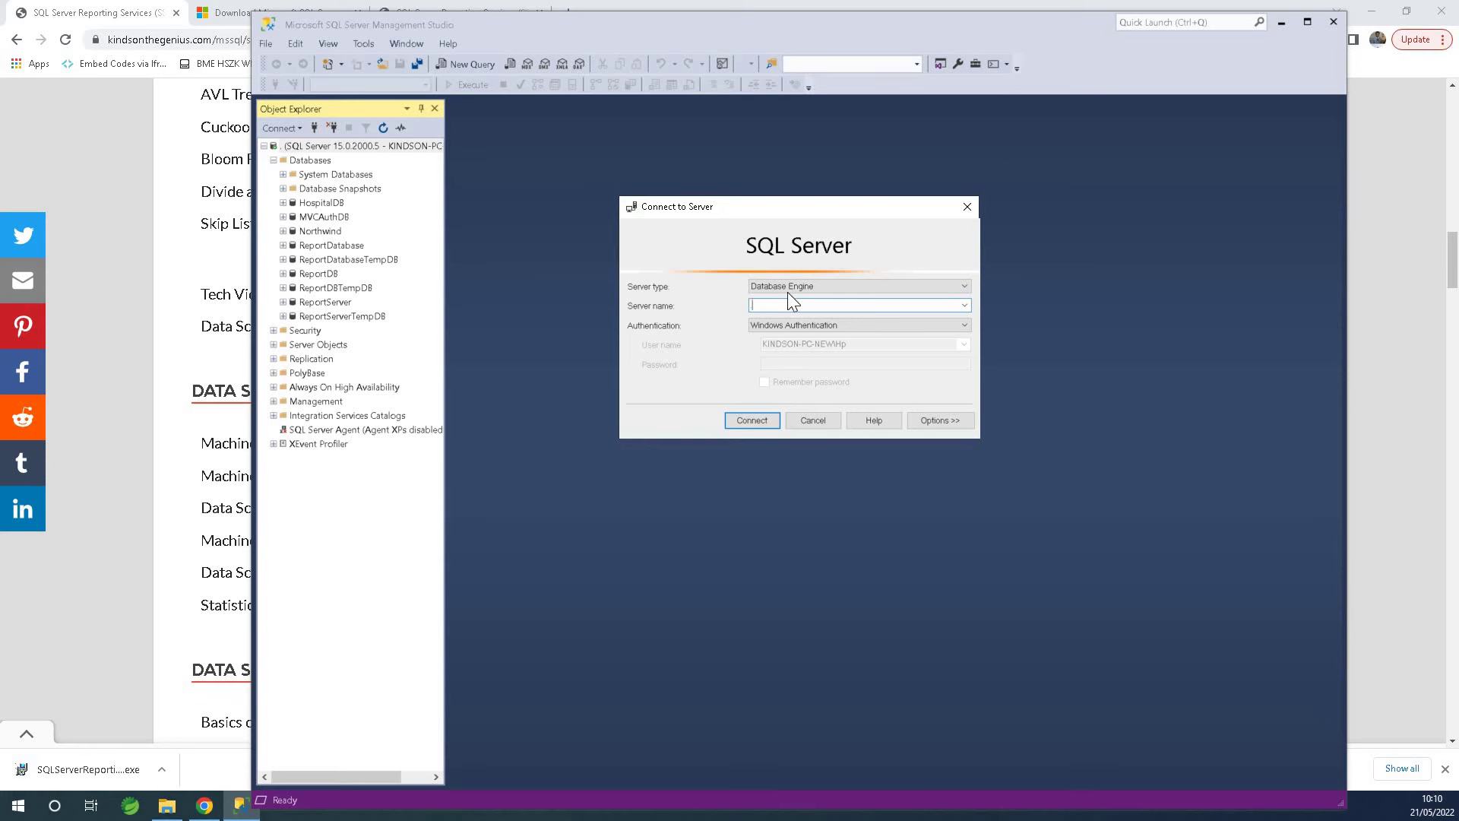
{"action": "left_click", "coordinate": [967, 207]}
- Minimize Management Studio and find the 'configuration manager' phrase in the tutorial's install section
{"action": "left_click", "coordinate": [1282, 25]}
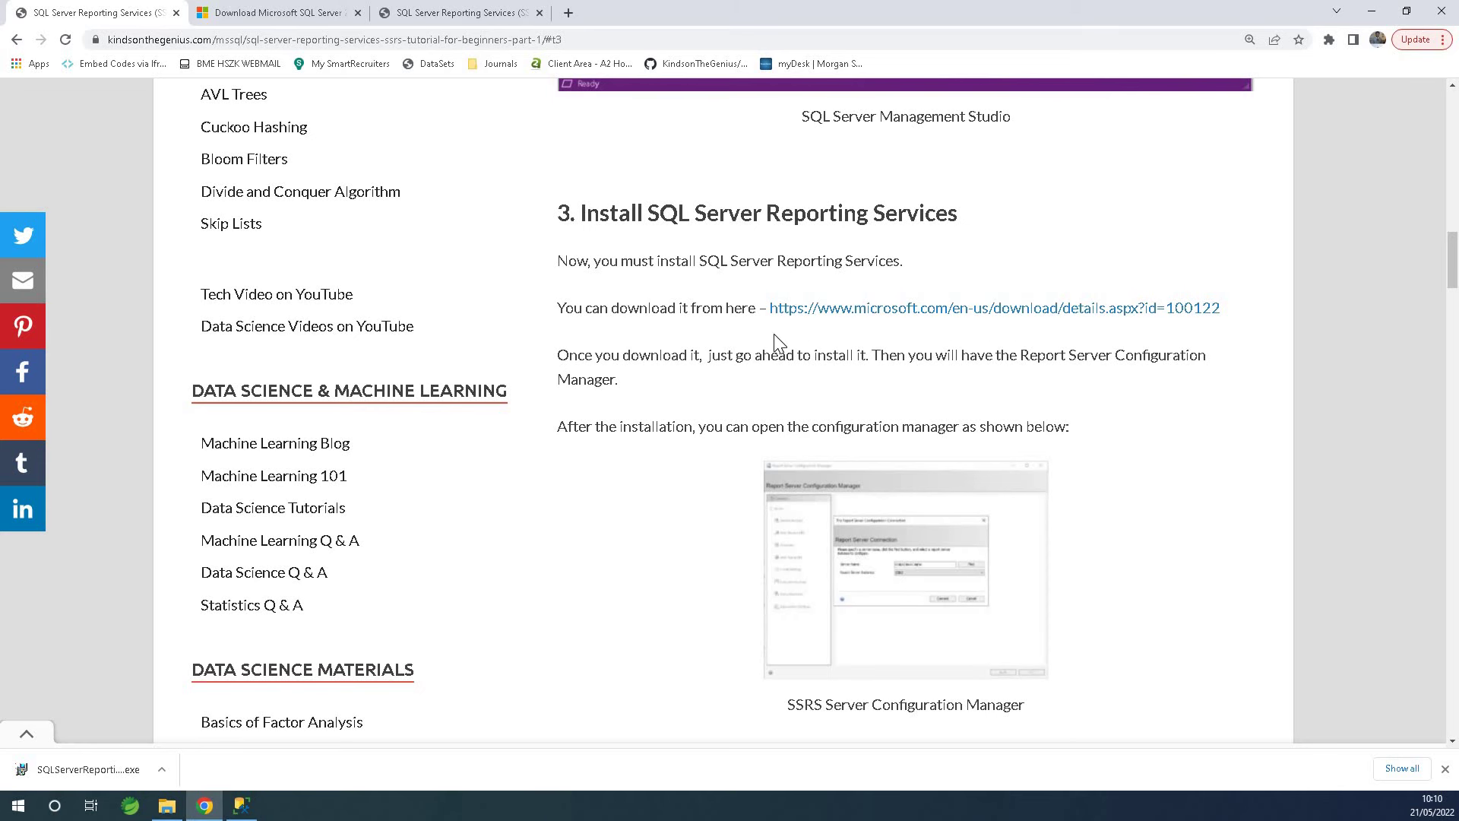
{"action": "scroll", "coordinate": [794, 401], "scroll_direction": "up", "scroll_amount": 1}
{"action": "scroll", "coordinate": [796, 401], "scroll_direction": "up", "scroll_amount": 1}
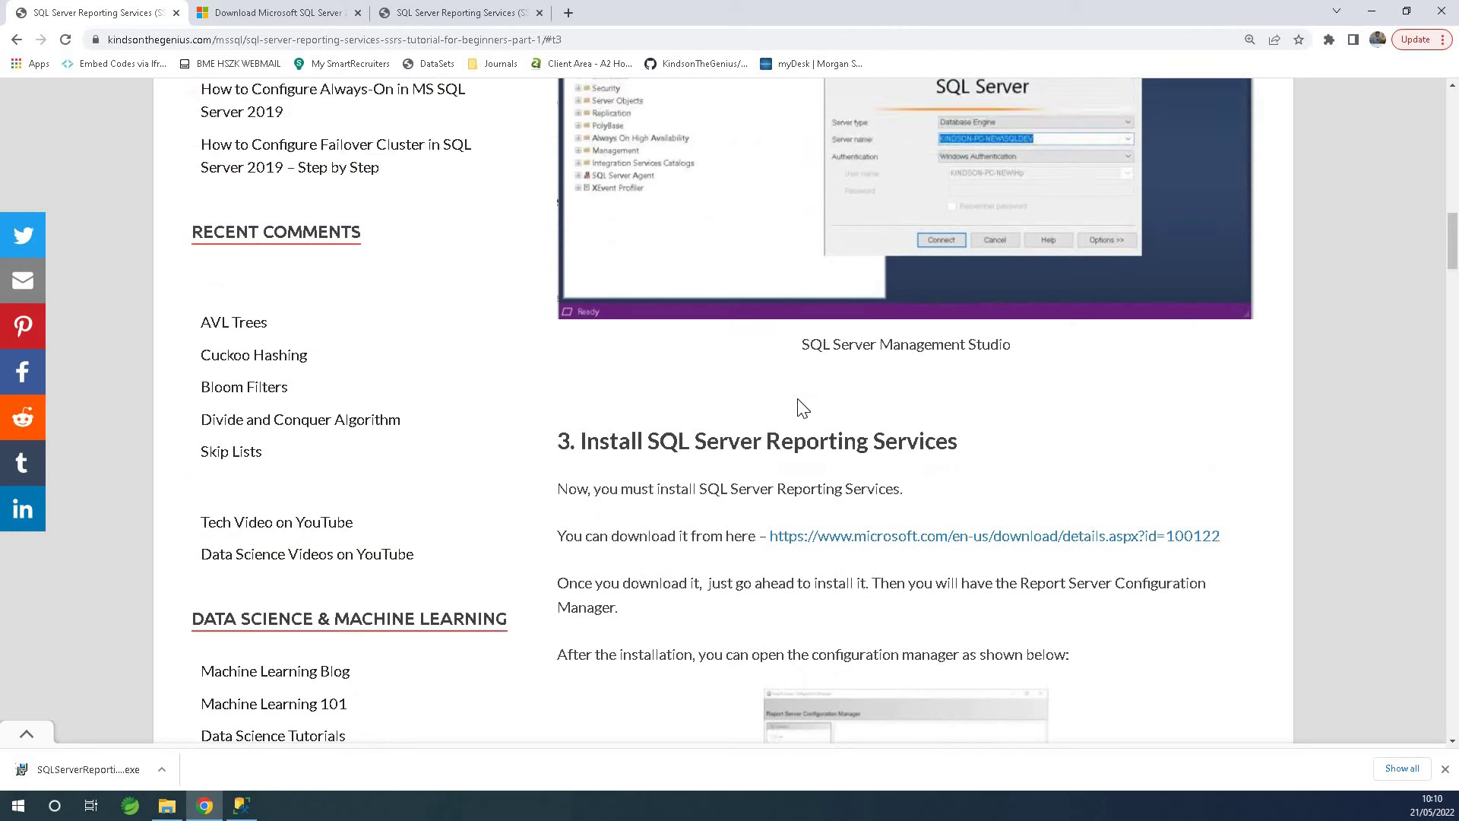
{"action": "scroll", "coordinate": [806, 414], "scroll_direction": "down", "scroll_amount": 3}
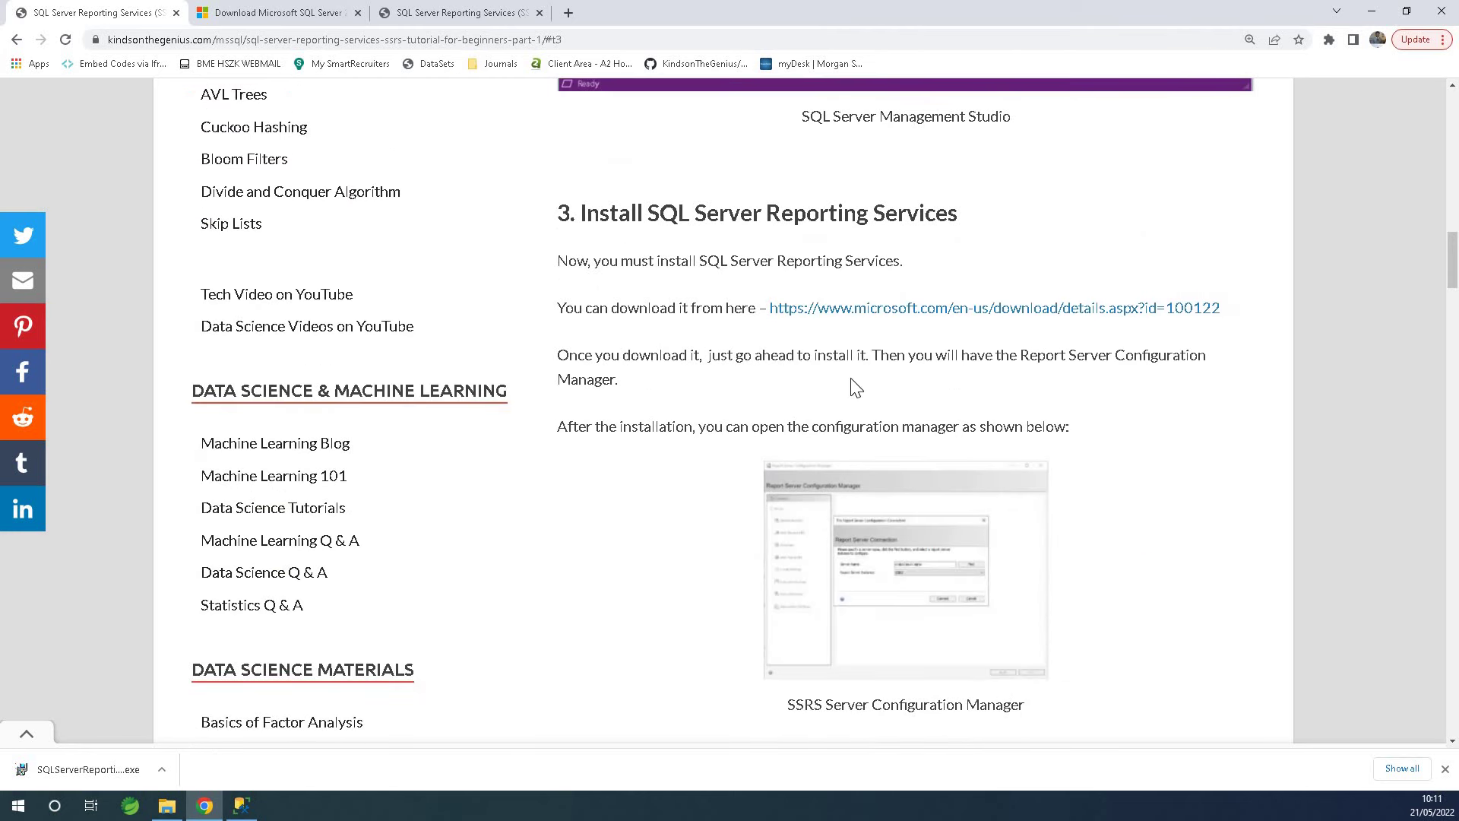
{"action": "scroll", "coordinate": [981, 377], "scroll_direction": "down", "scroll_amount": 1}
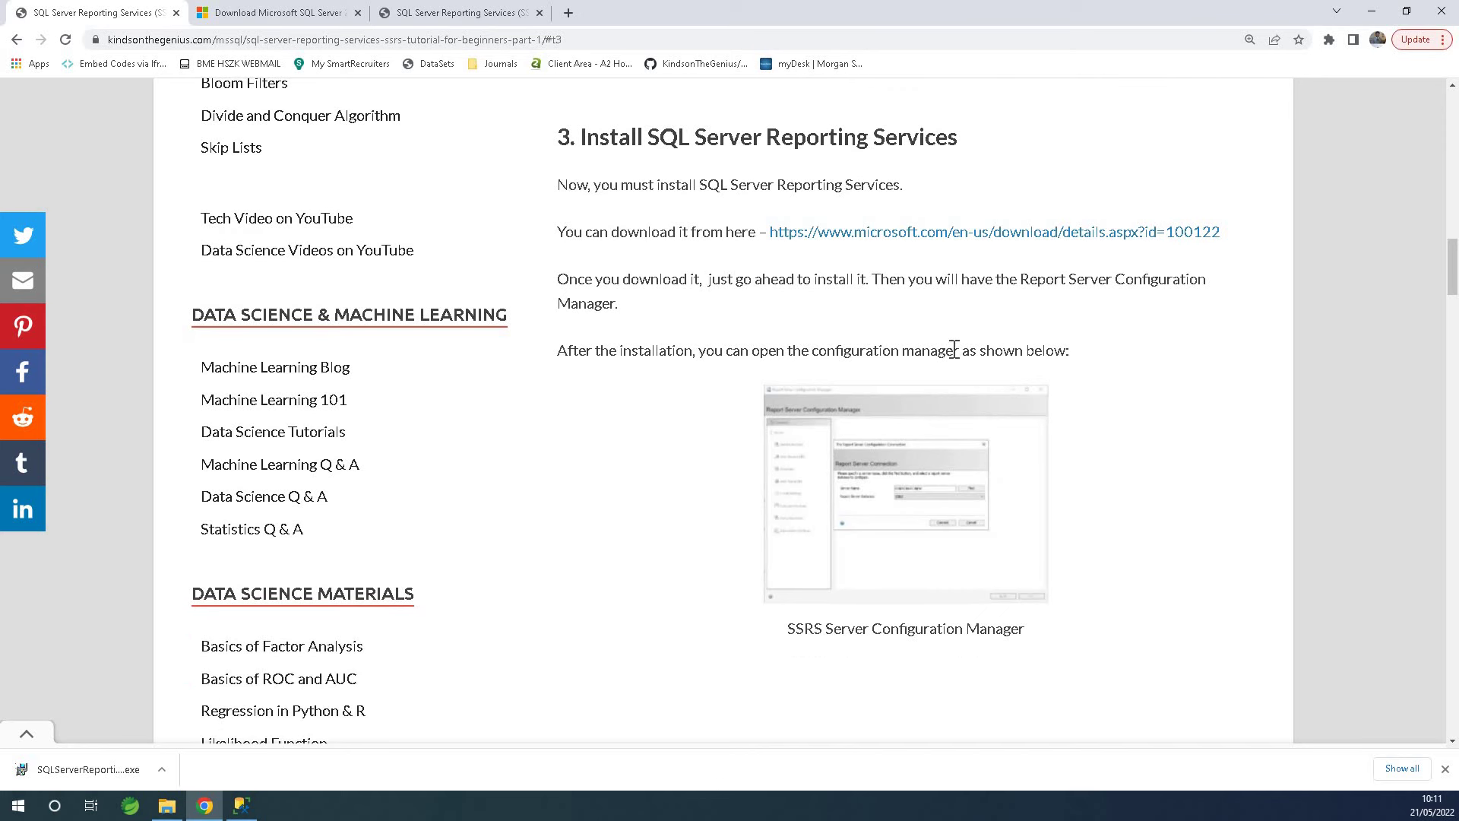
{"action": "left_click_drag", "start_coordinate": [960, 351], "coordinate": [812, 352]}
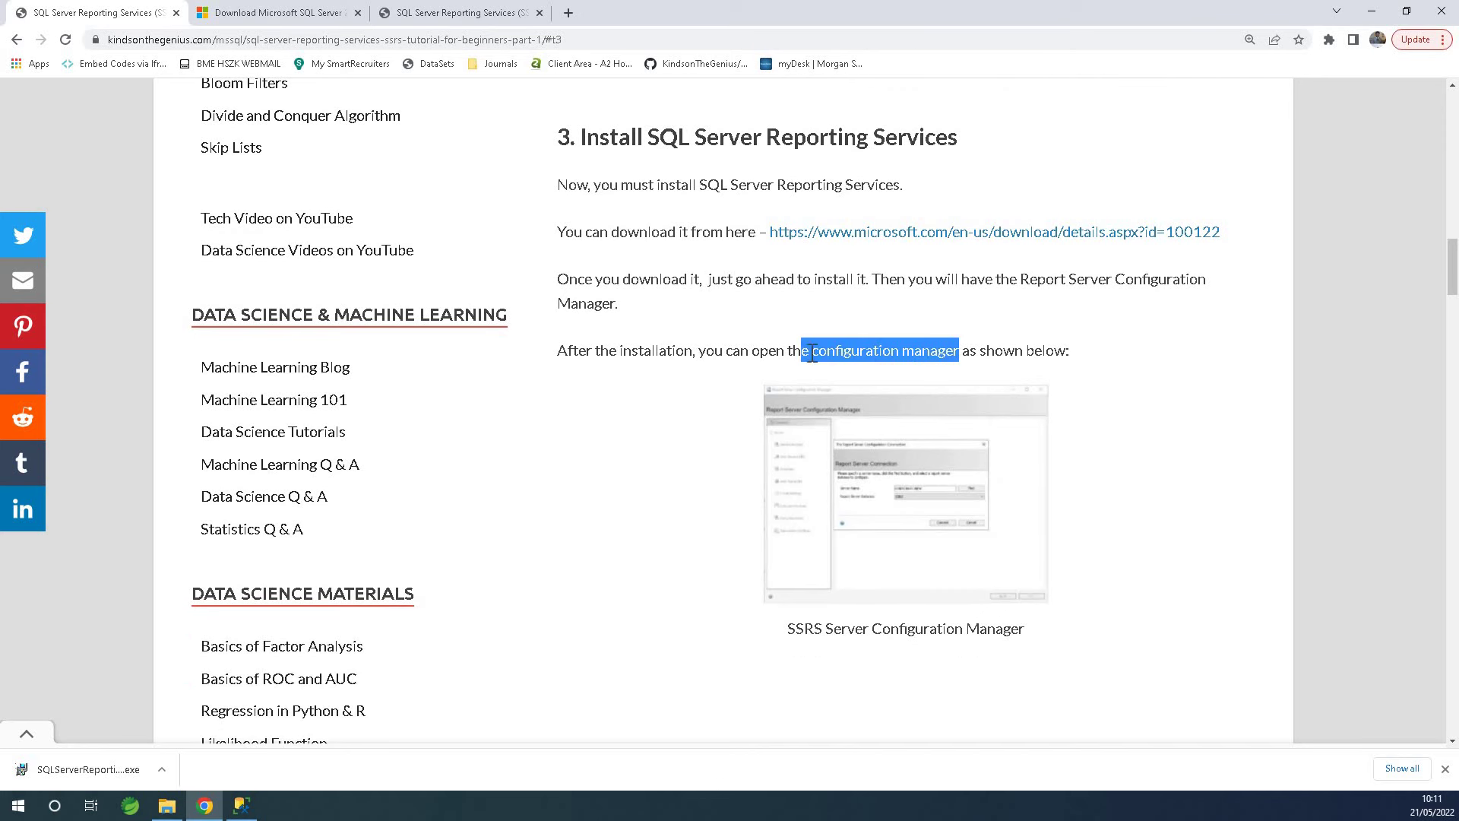
- View the Configuration Manager screenshot full size, go back, and open the Start menu
{"action": "left_click", "coordinate": [956, 497]}
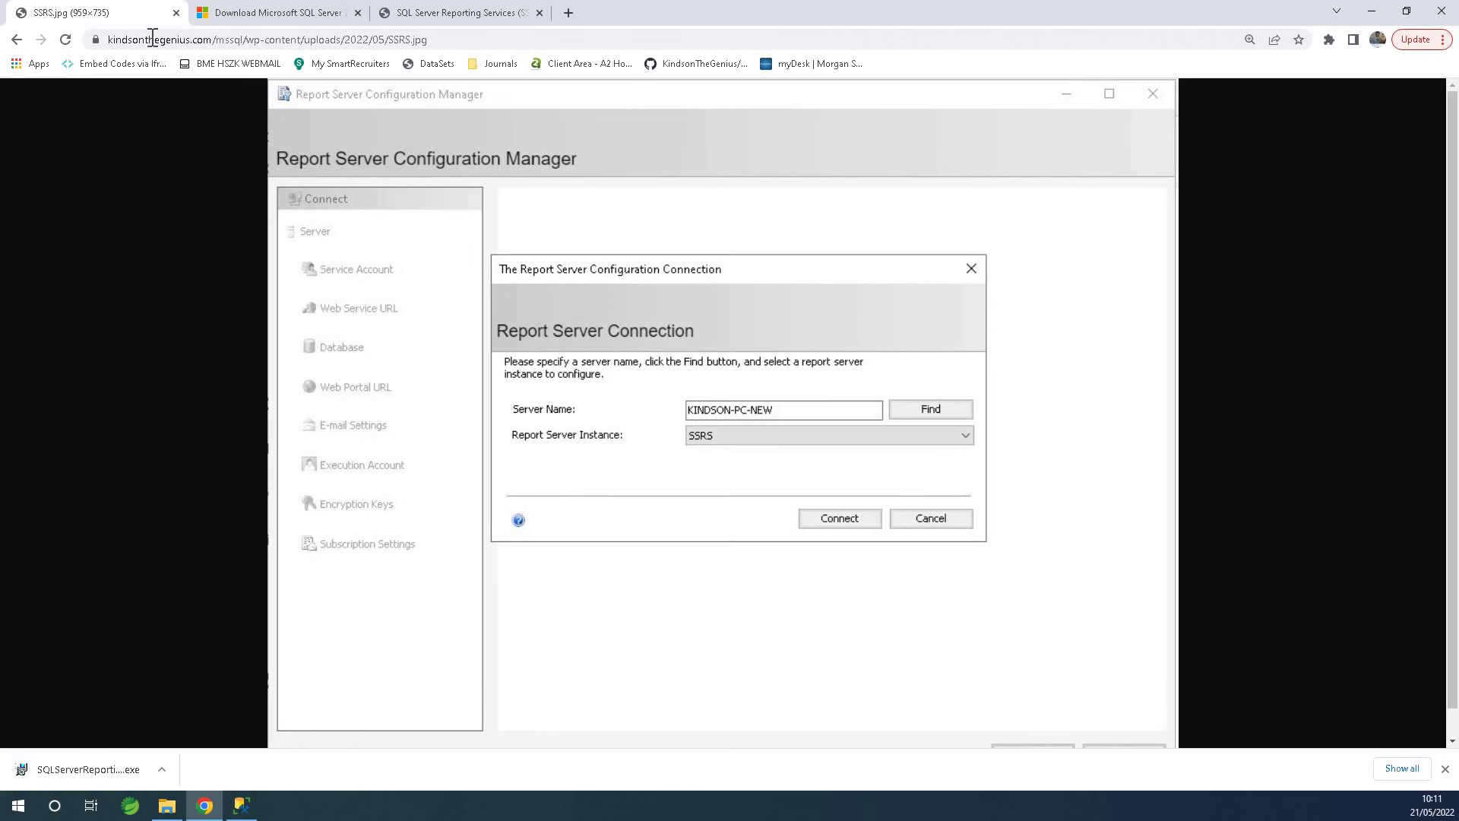
{"action": "left_click", "coordinate": [17, 39]}
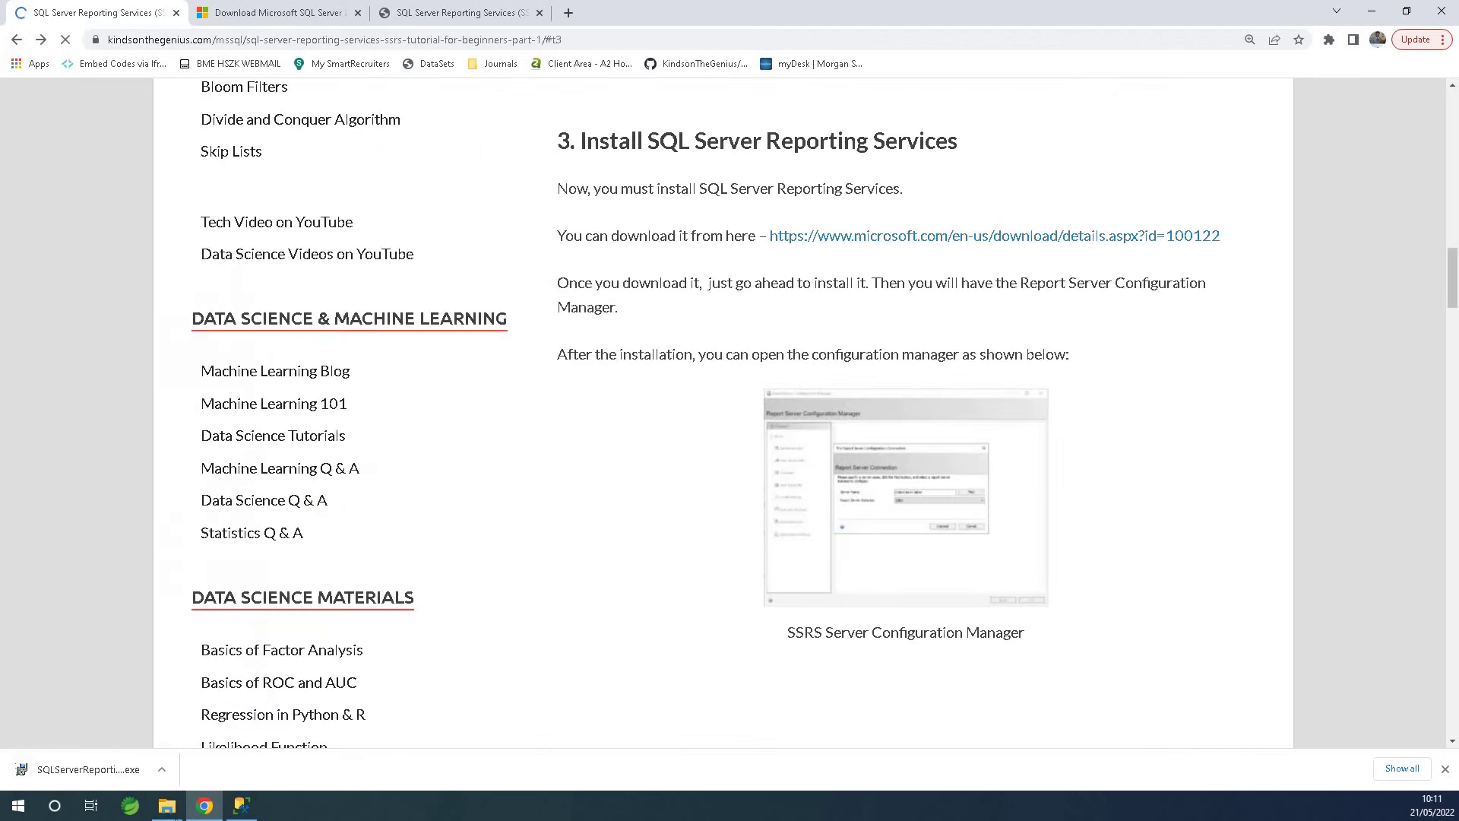
{"action": "left_click", "coordinate": [17, 809]}
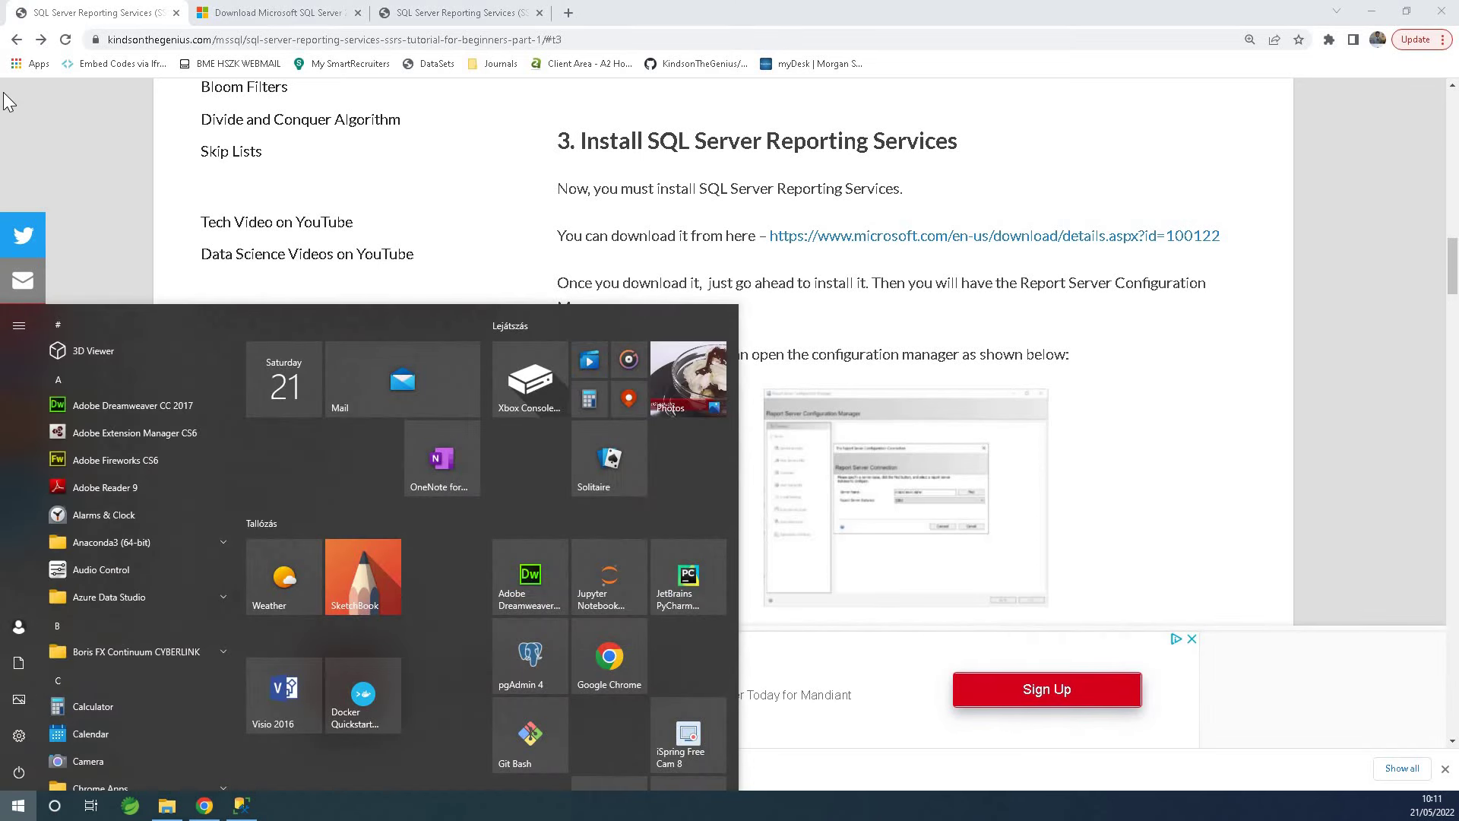
- Search the Start menu for 'Config' and launch Report Server Configuration Manager
{"action": "type", "text": "Congi"}
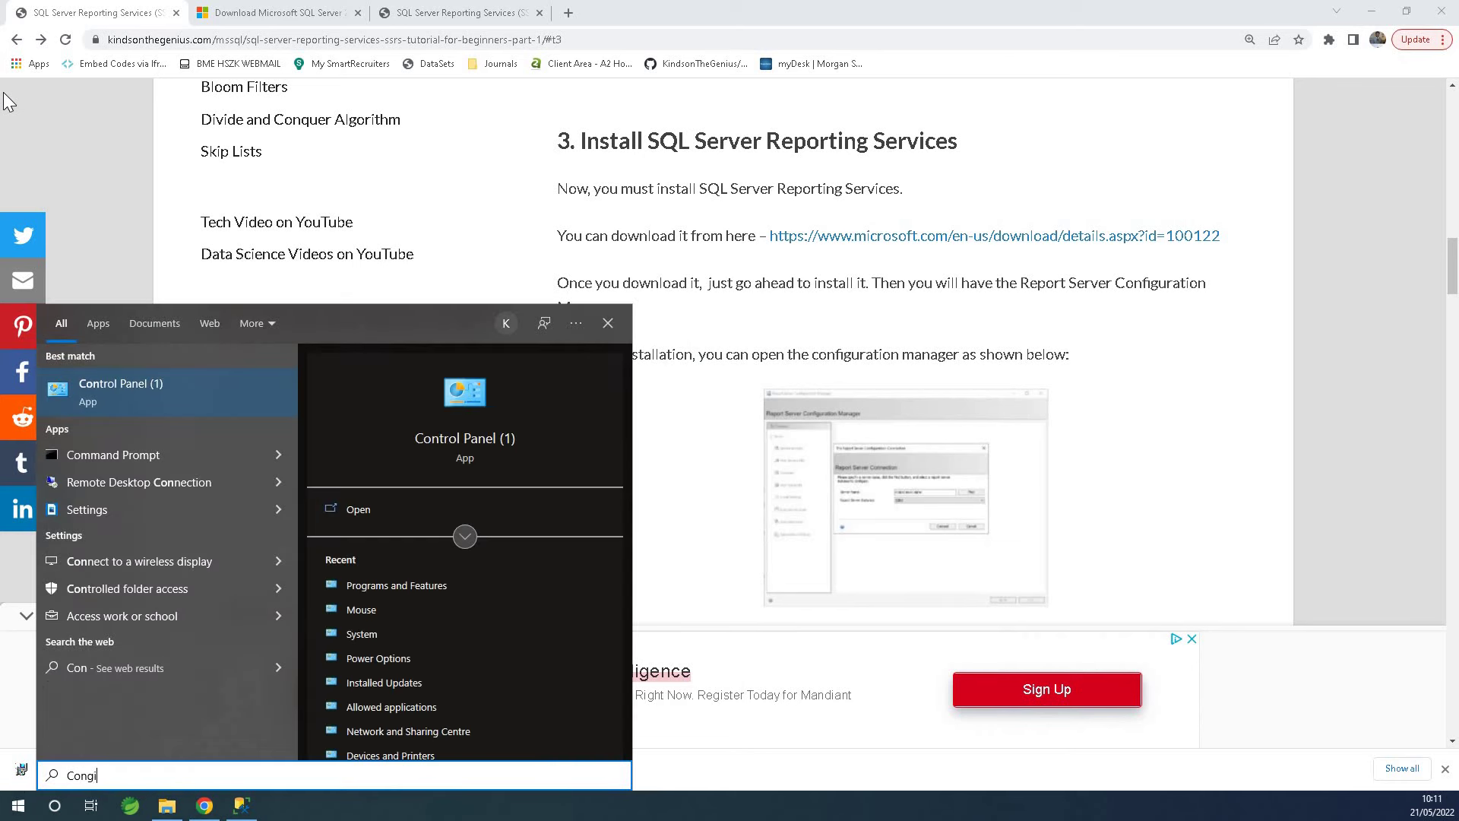
{"action": "key", "text": "BackSpace"}
{"action": "key", "text": "BackSpace"}
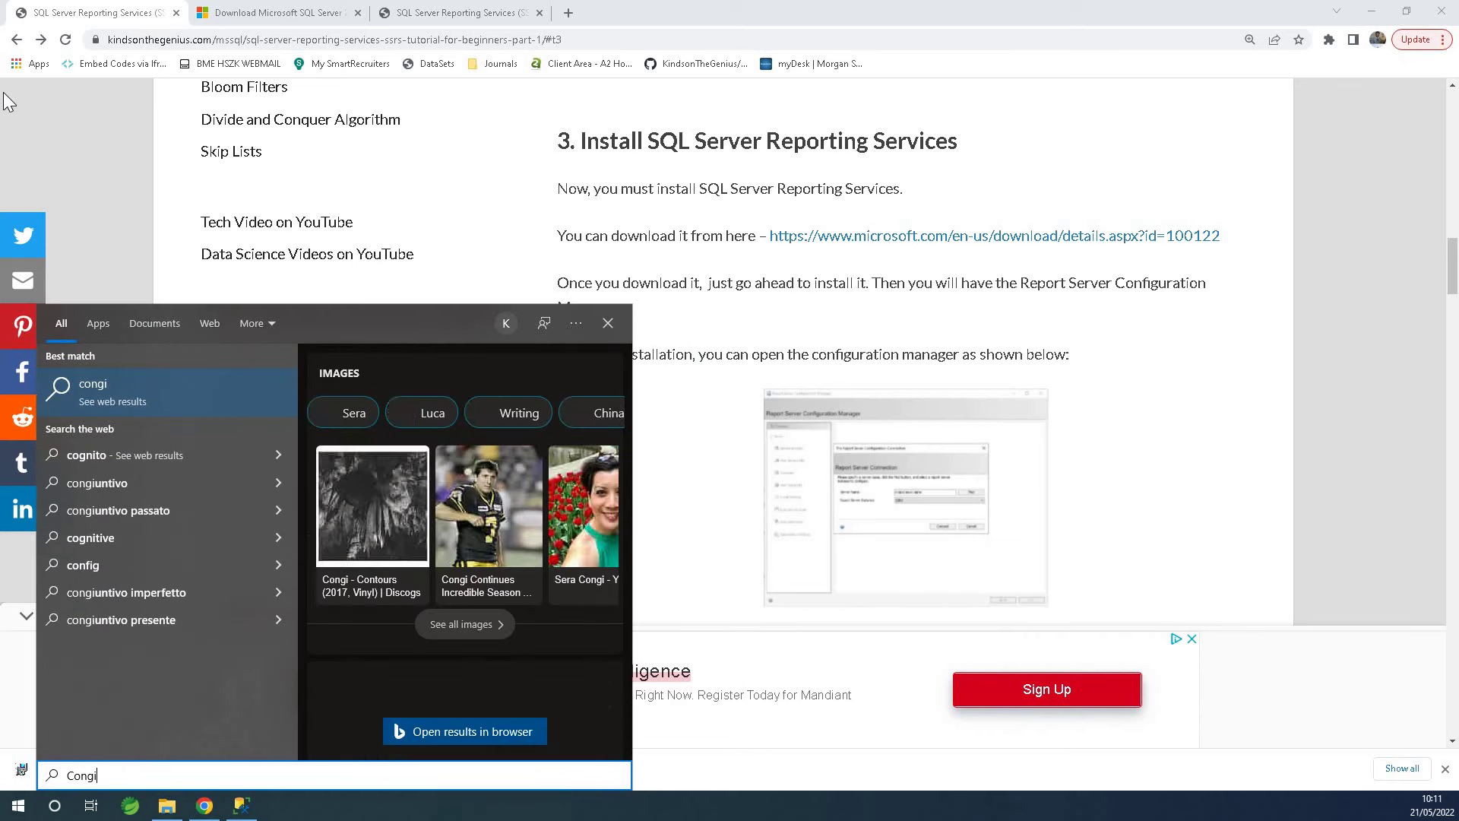
{"action": "type", "text": "fi"}
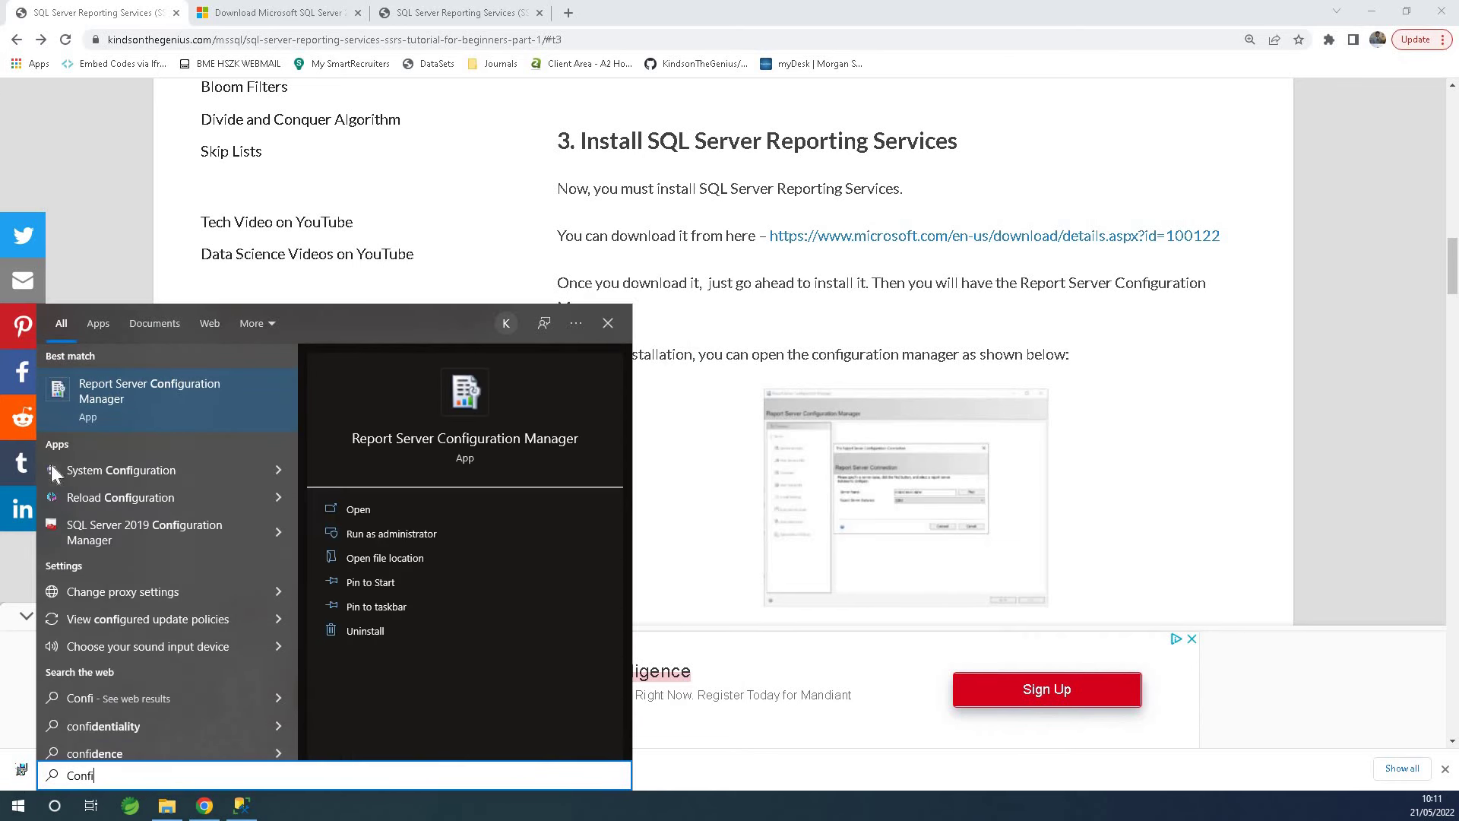
{"action": "left_click", "coordinate": [148, 393]}
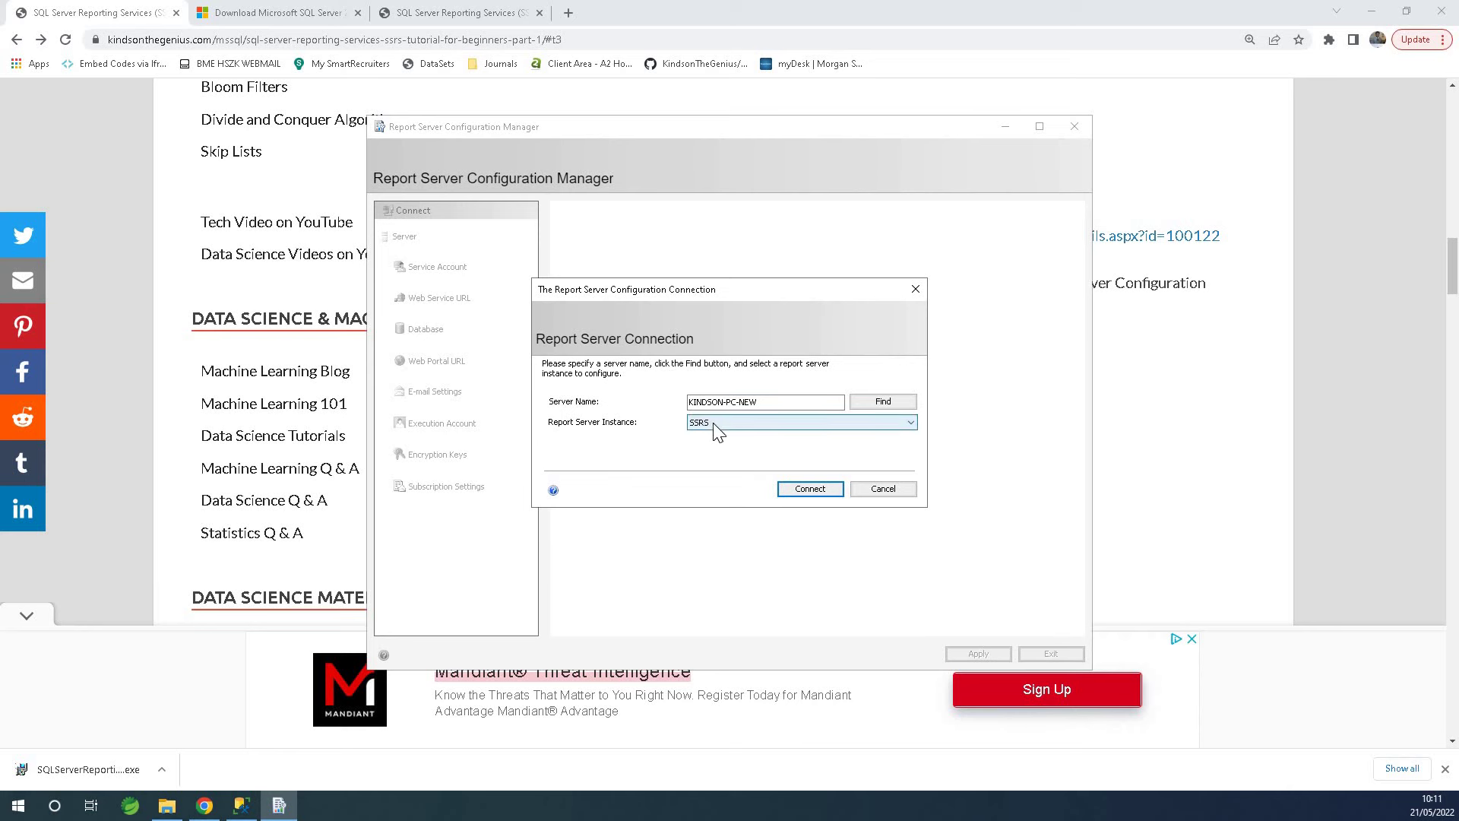
- Connect Configuration Manager to the SSRS instance and position its window beside the tutorial
{"action": "left_click", "coordinate": [811, 489]}
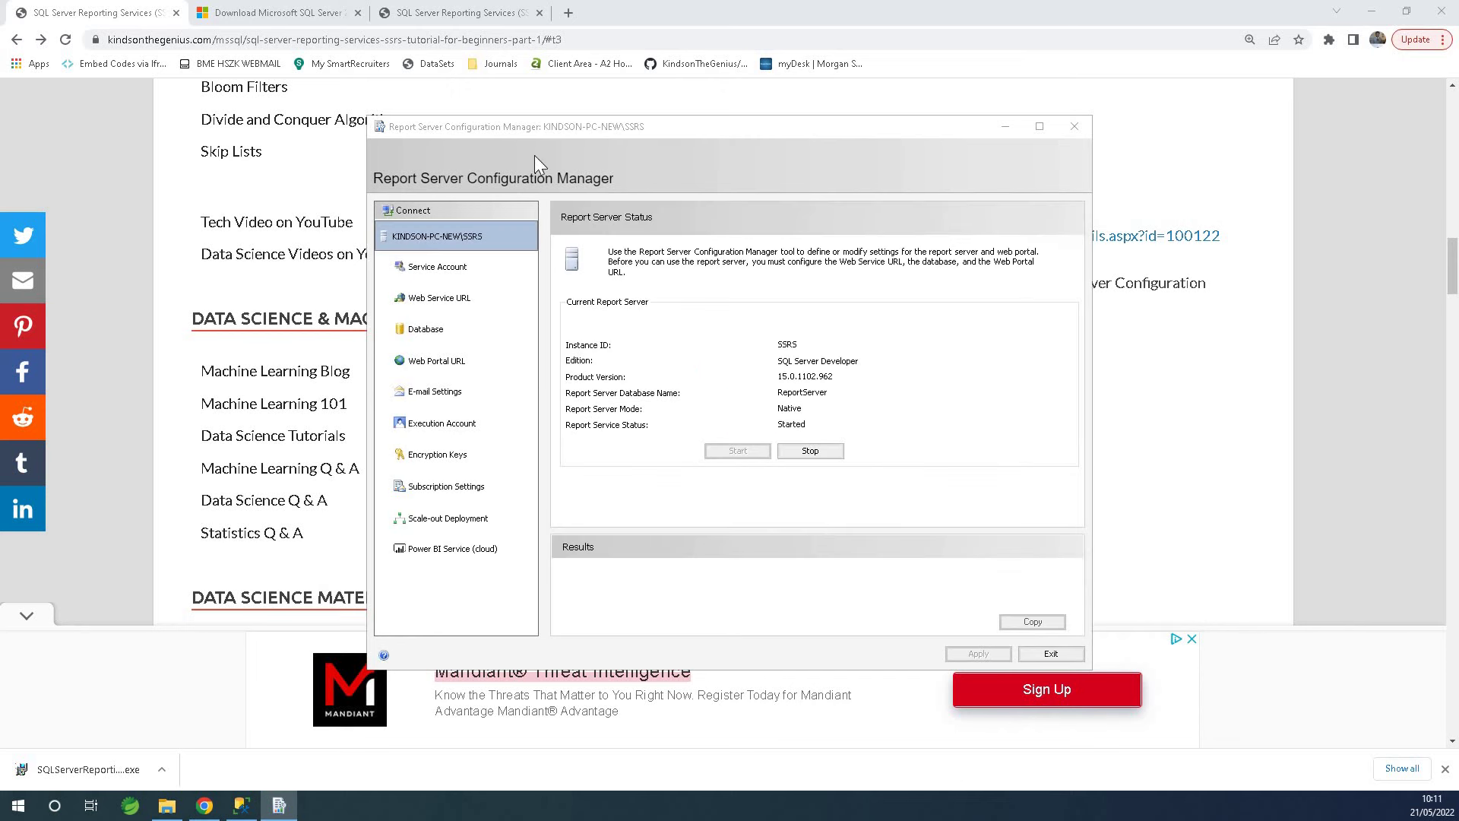
{"action": "left_click_drag", "start_coordinate": [574, 133], "coordinate": [572, 93]}
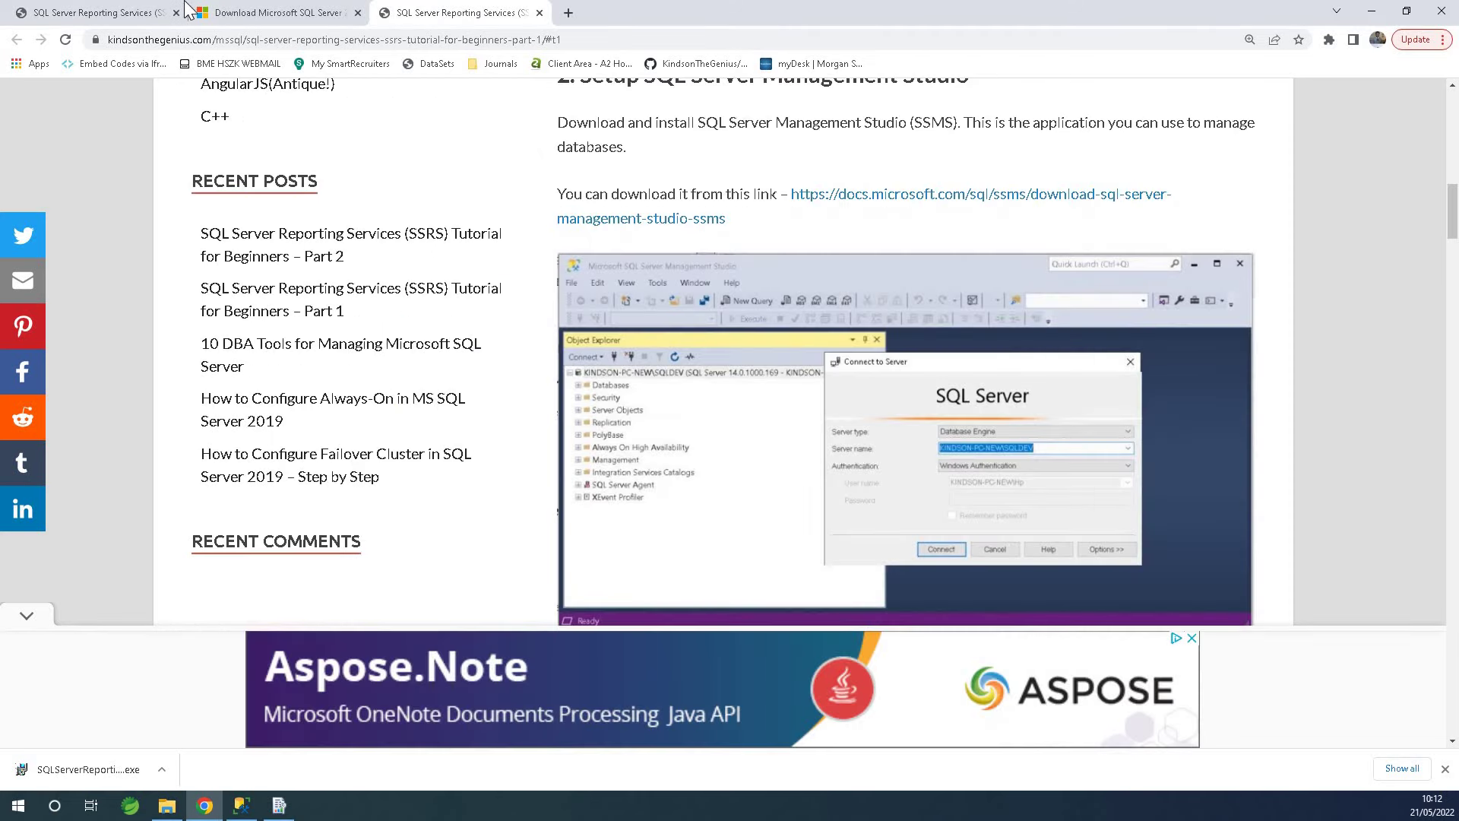
{"action": "left_click", "coordinate": [122, 14]}
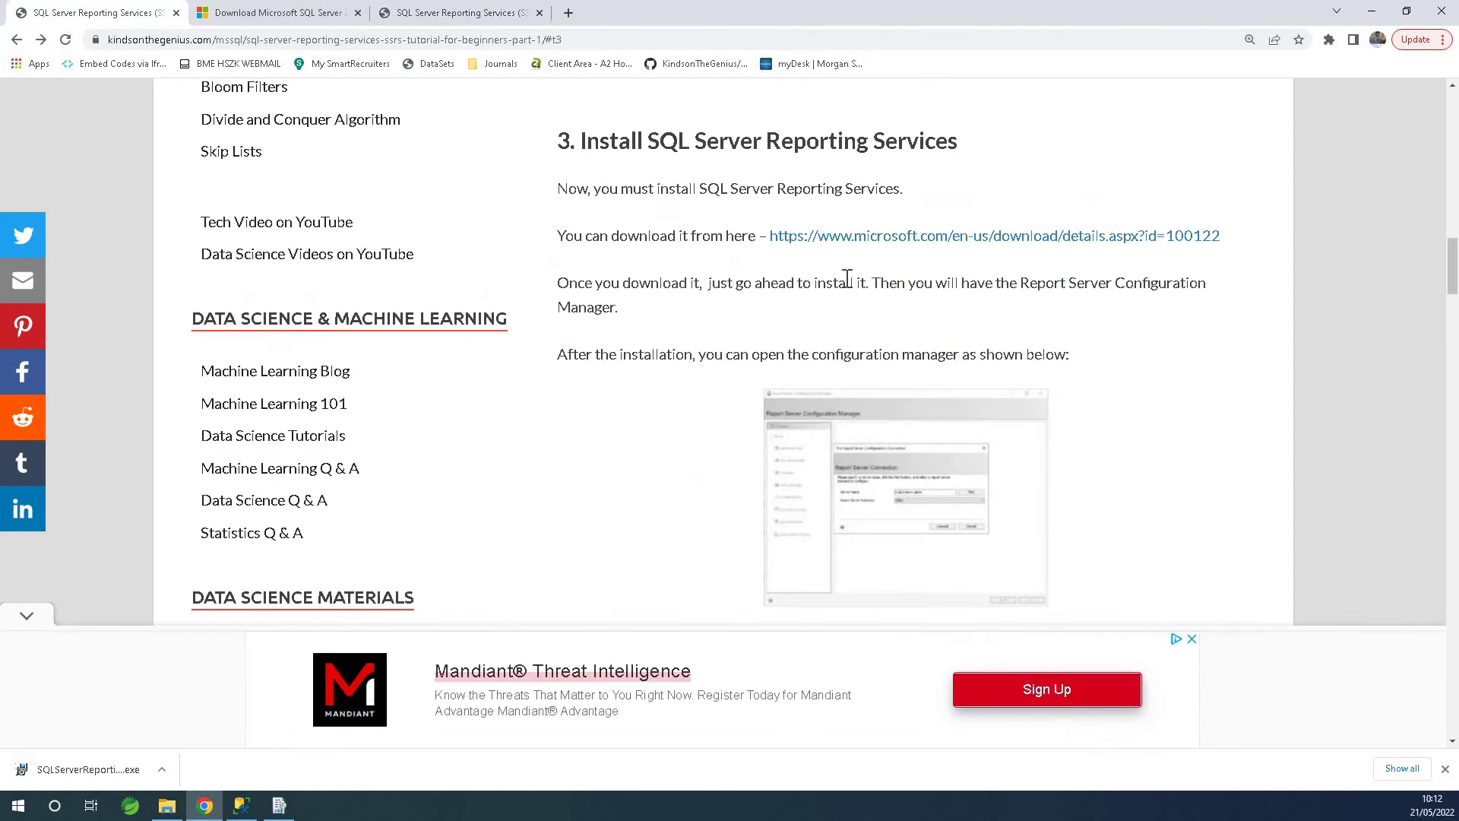
{"action": "left_click", "coordinate": [272, 807]}
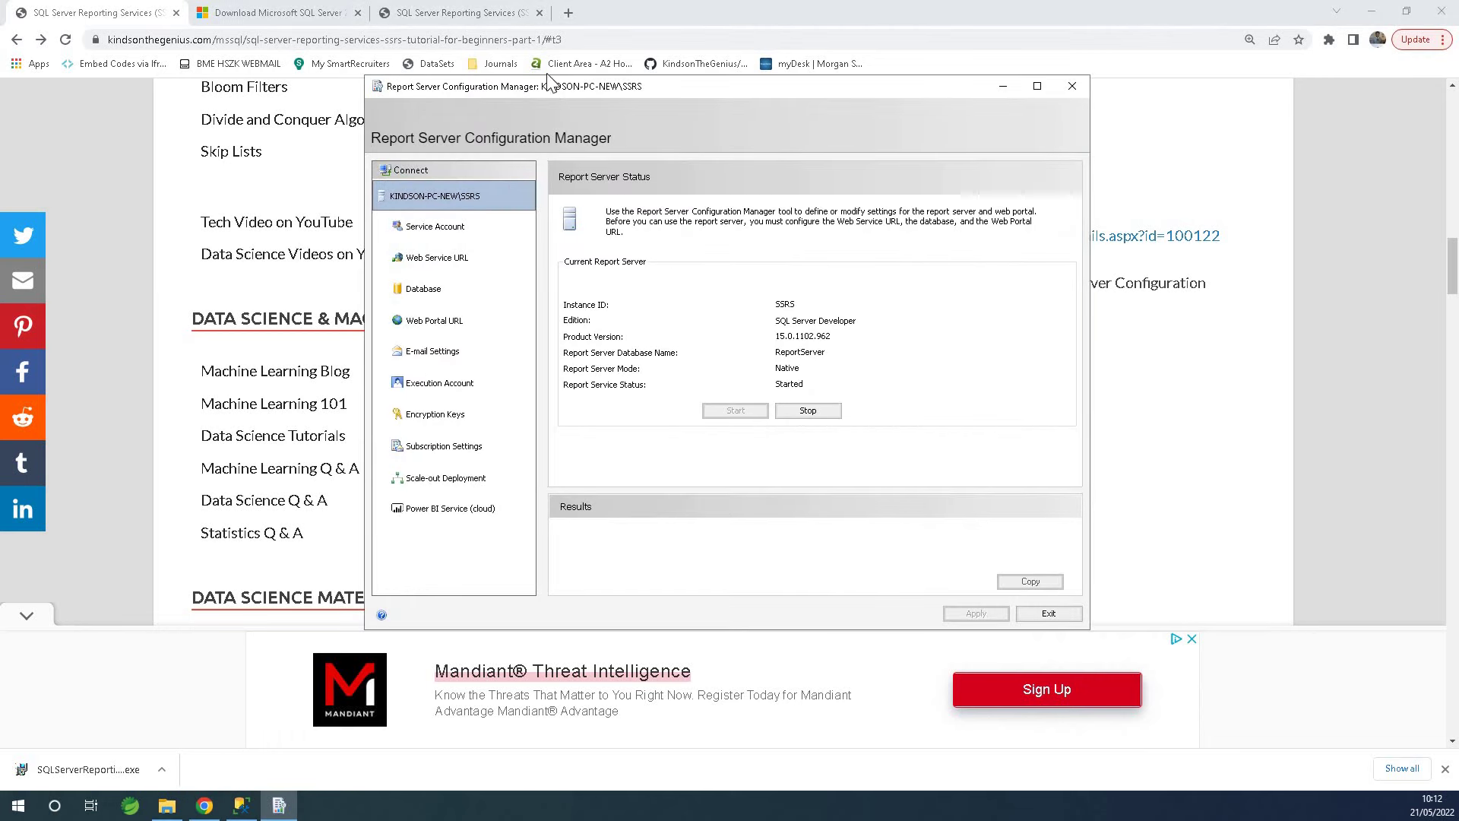
{"action": "left_click_drag", "start_coordinate": [551, 82], "coordinate": [509, 75]}
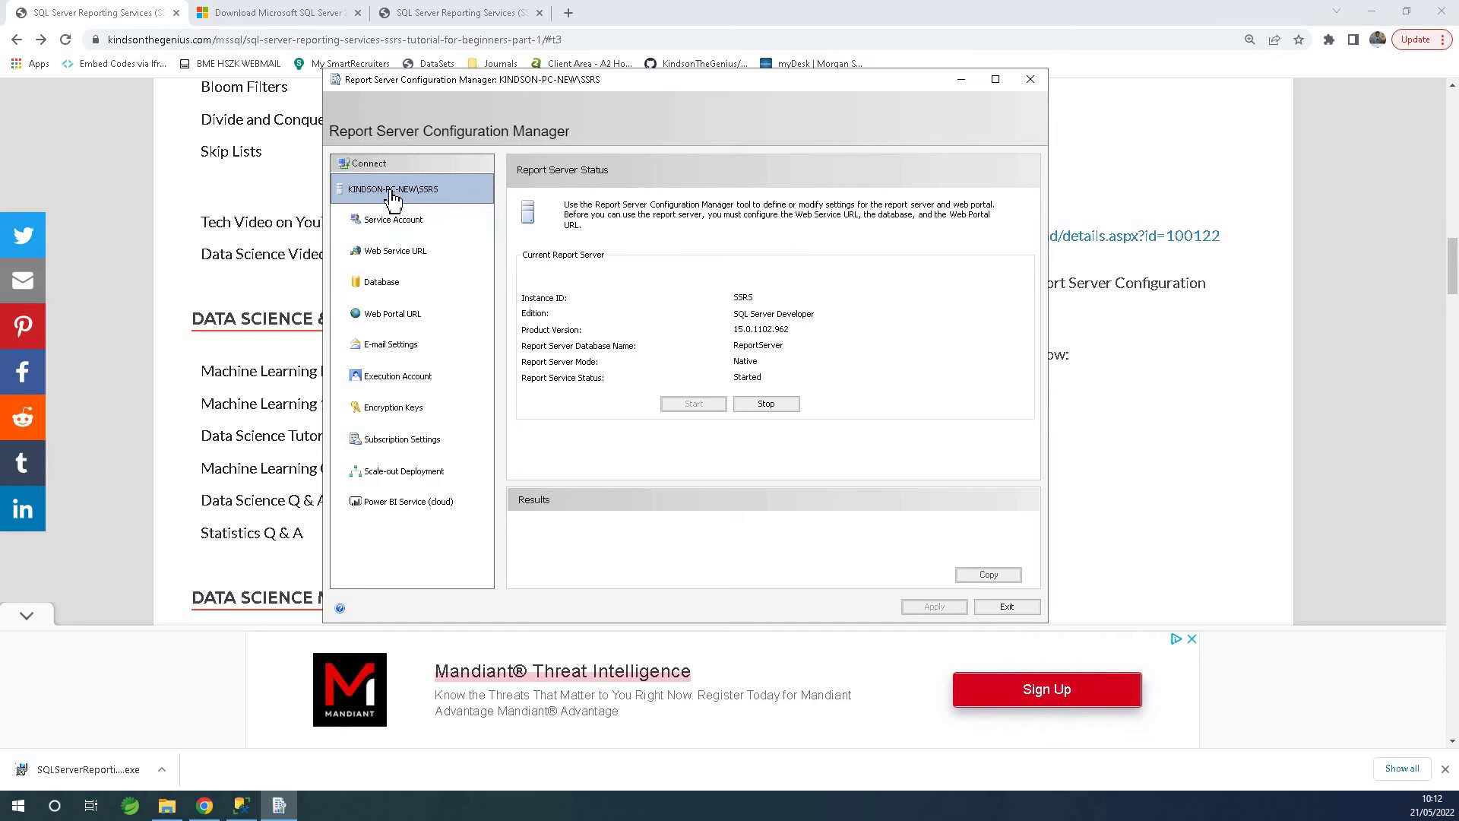
- Apply the Web Service URL with the ReportServer virtual directory on port 80, then view Database
{"action": "left_click", "coordinate": [396, 220]}
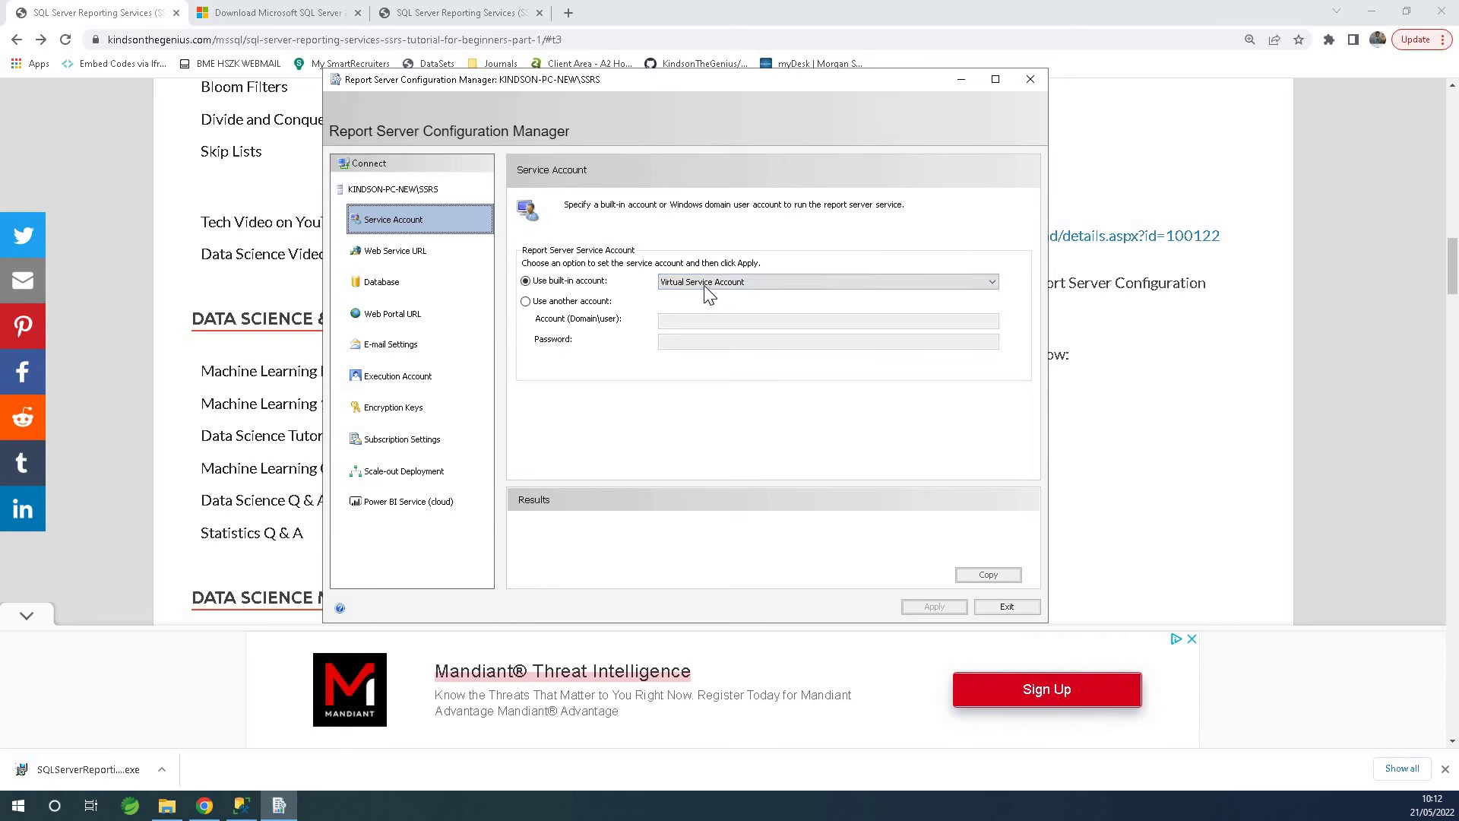
{"action": "left_click", "coordinate": [399, 248]}
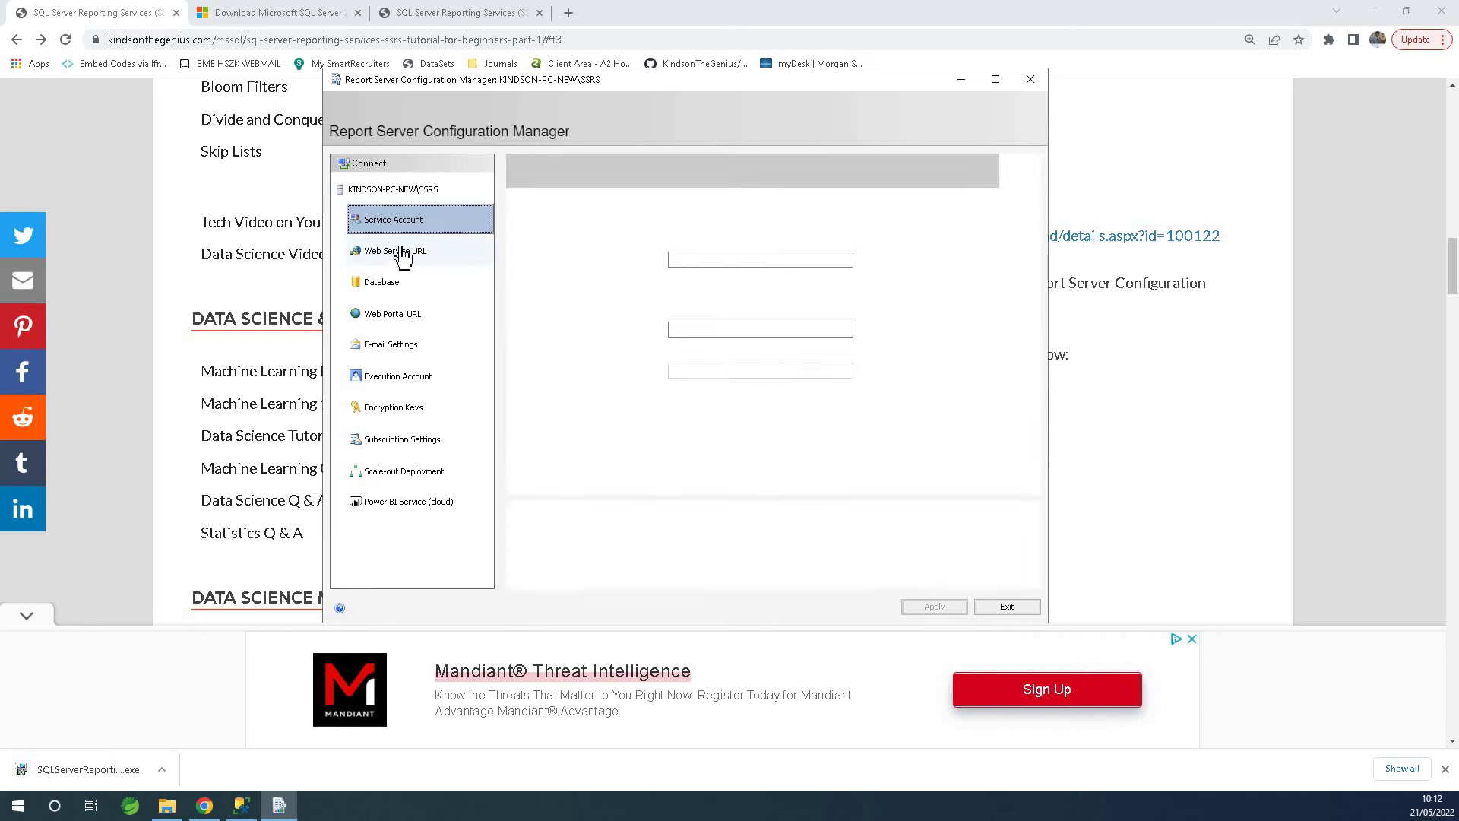
{"action": "left_click", "coordinate": [765, 261]}
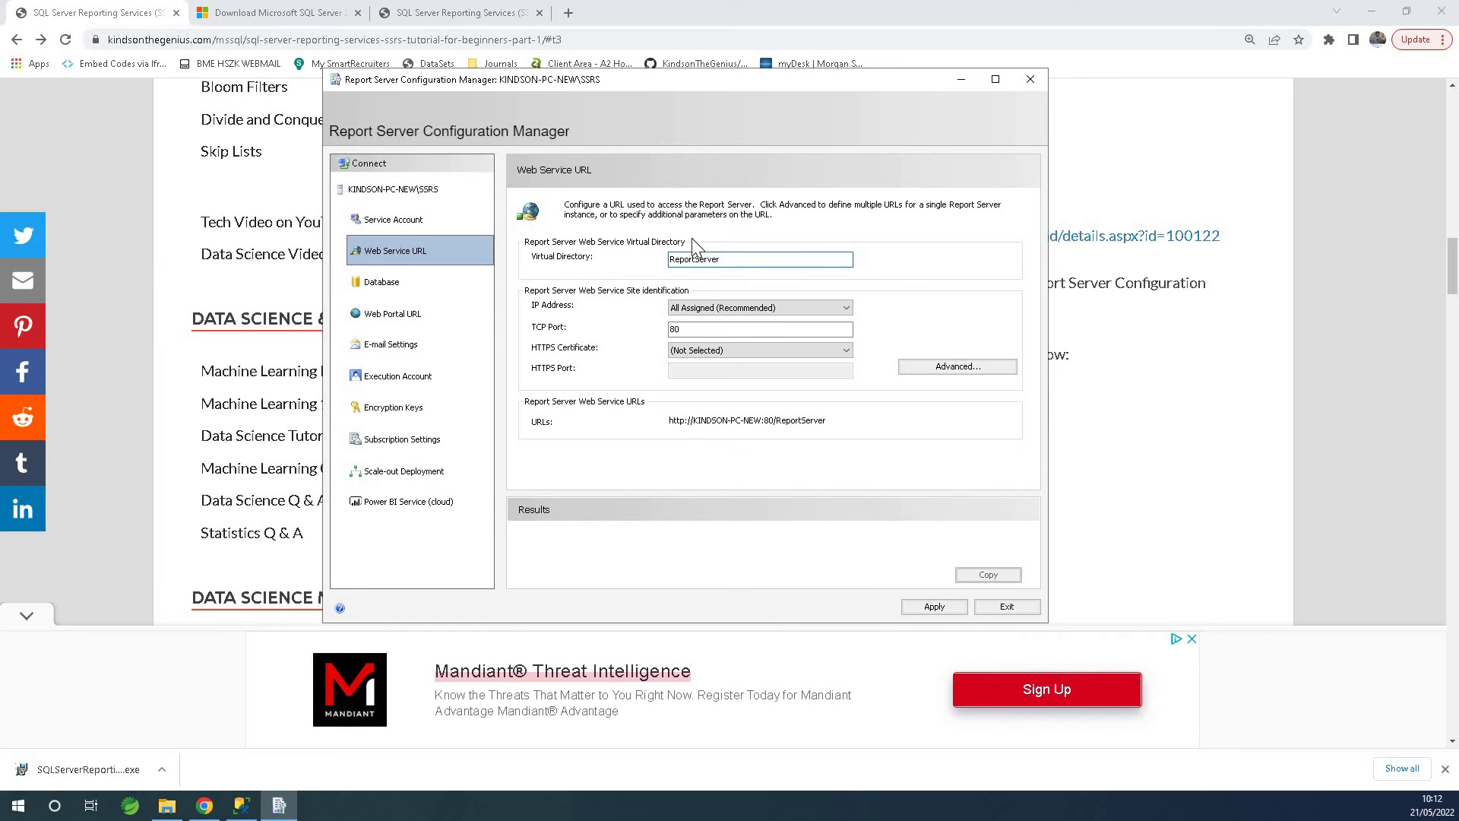
{"action": "left_click", "coordinate": [934, 608]}
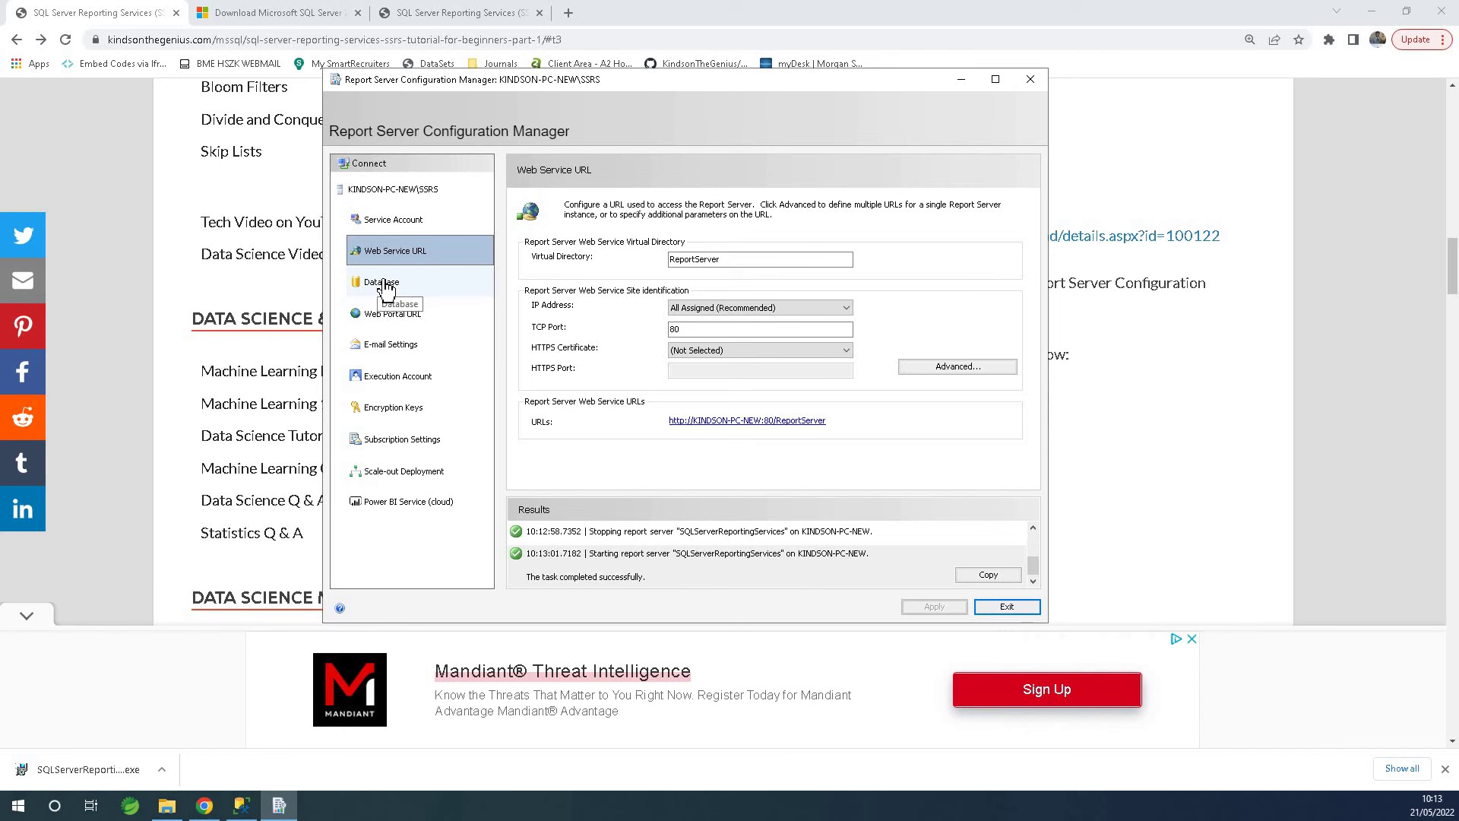
{"action": "left_click", "coordinate": [384, 284]}
- Start the Change Database wizard to create a new report server database
{"action": "left_click", "coordinate": [370, 275]}
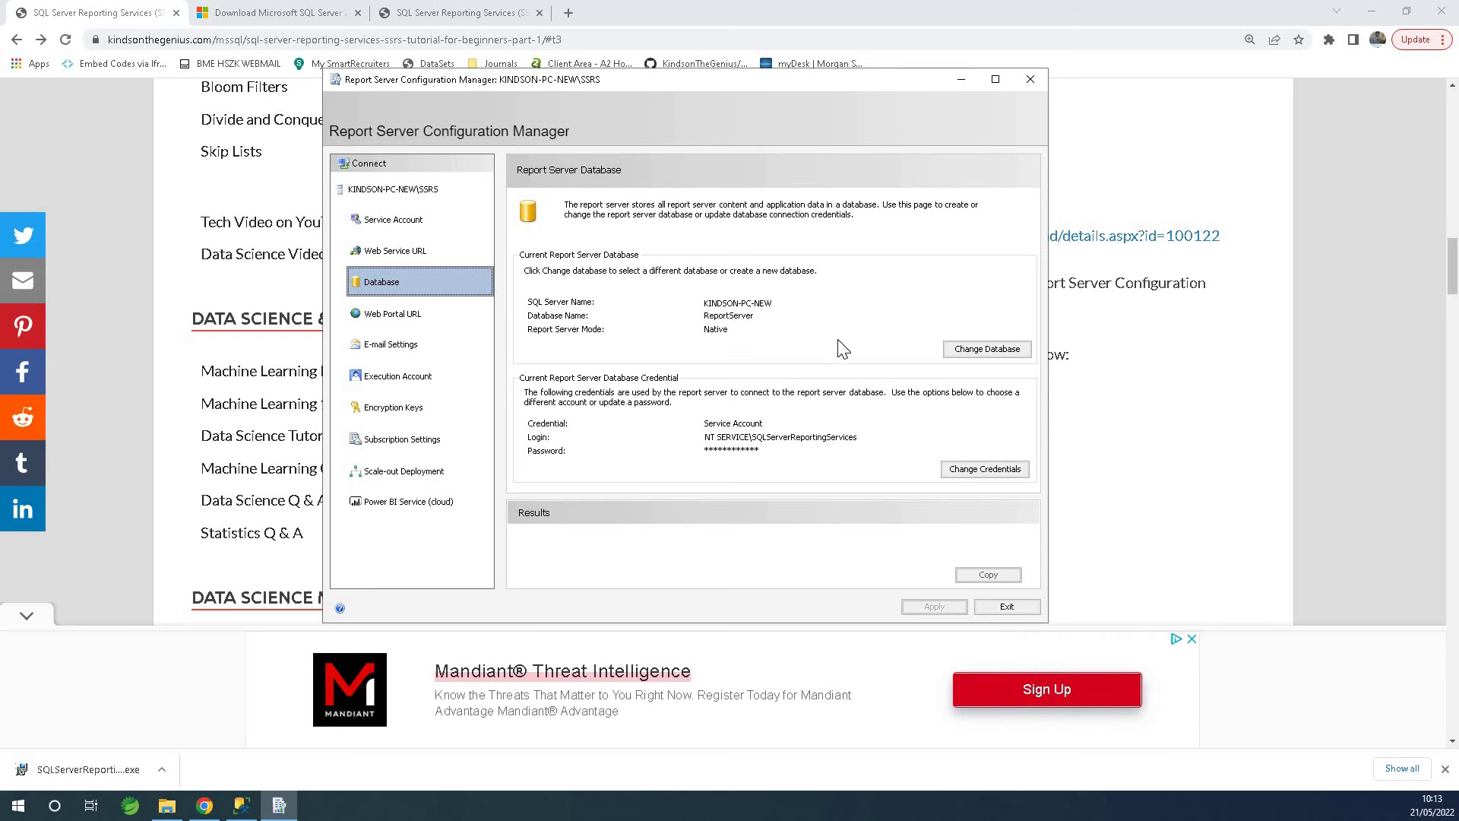
{"action": "left_click", "coordinate": [989, 349]}
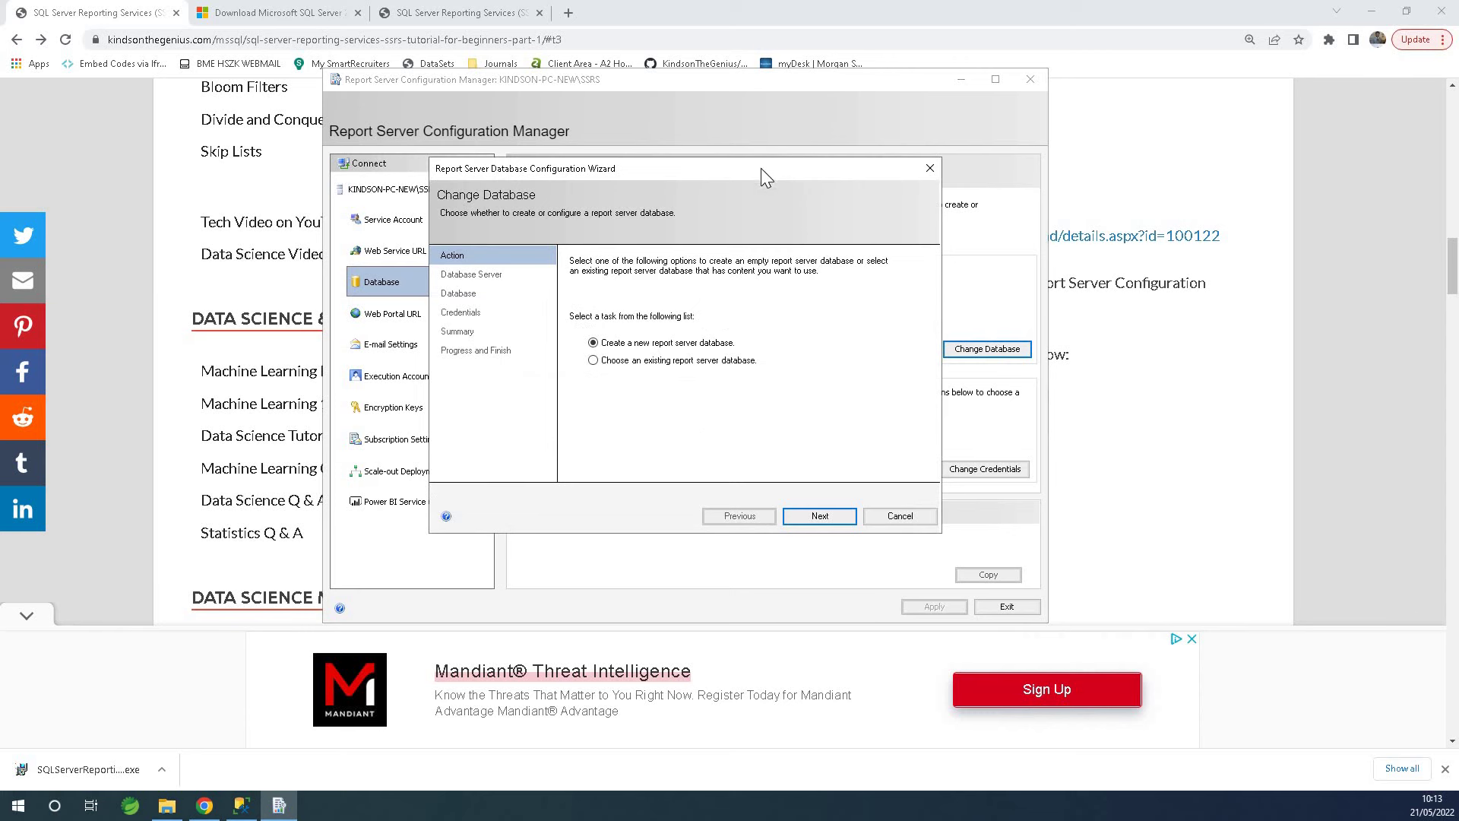
{"action": "left_click_drag", "start_coordinate": [760, 168], "coordinate": [822, 131]}
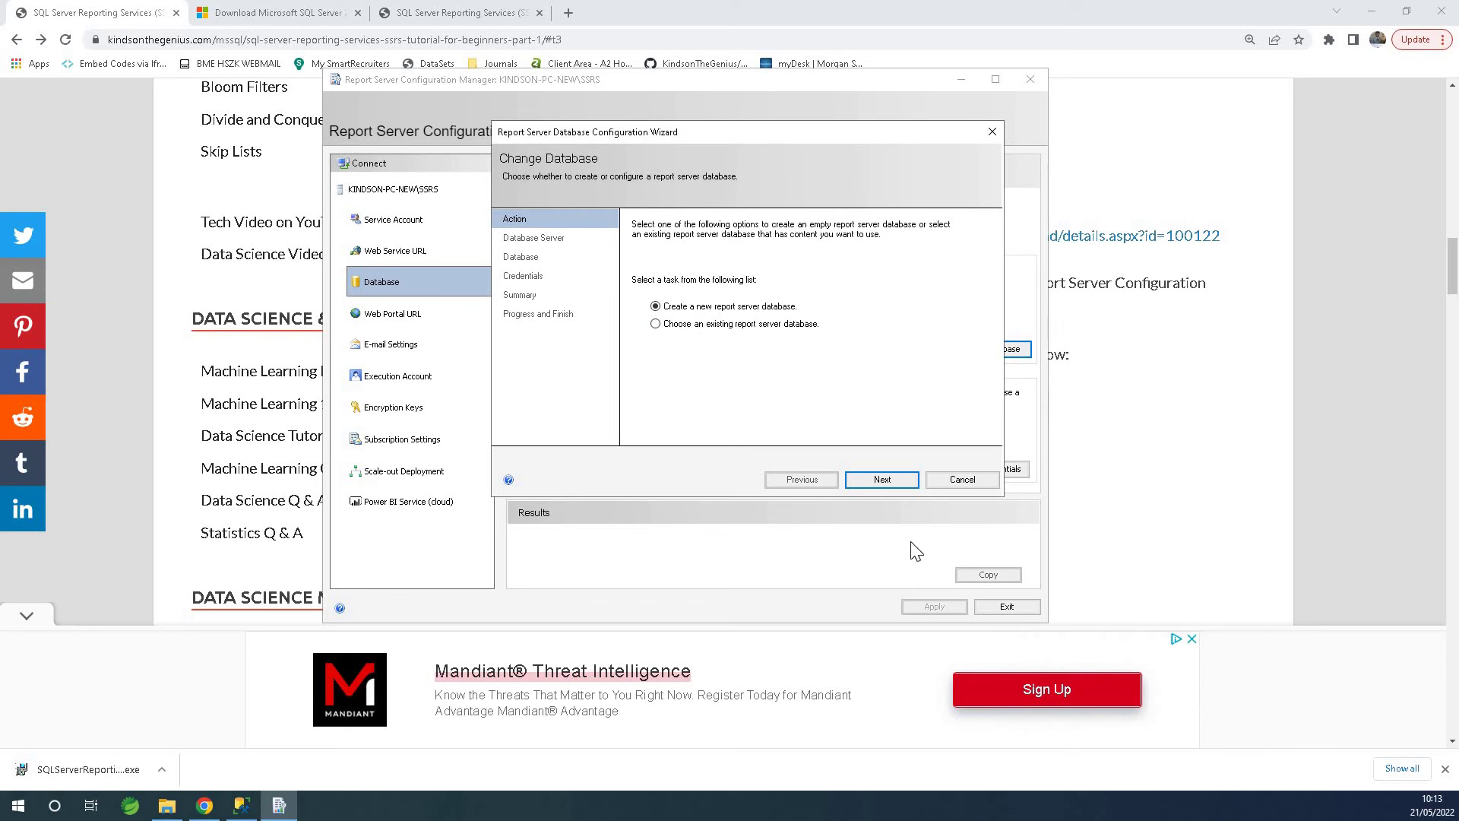
{"action": "left_click", "coordinate": [882, 479]}
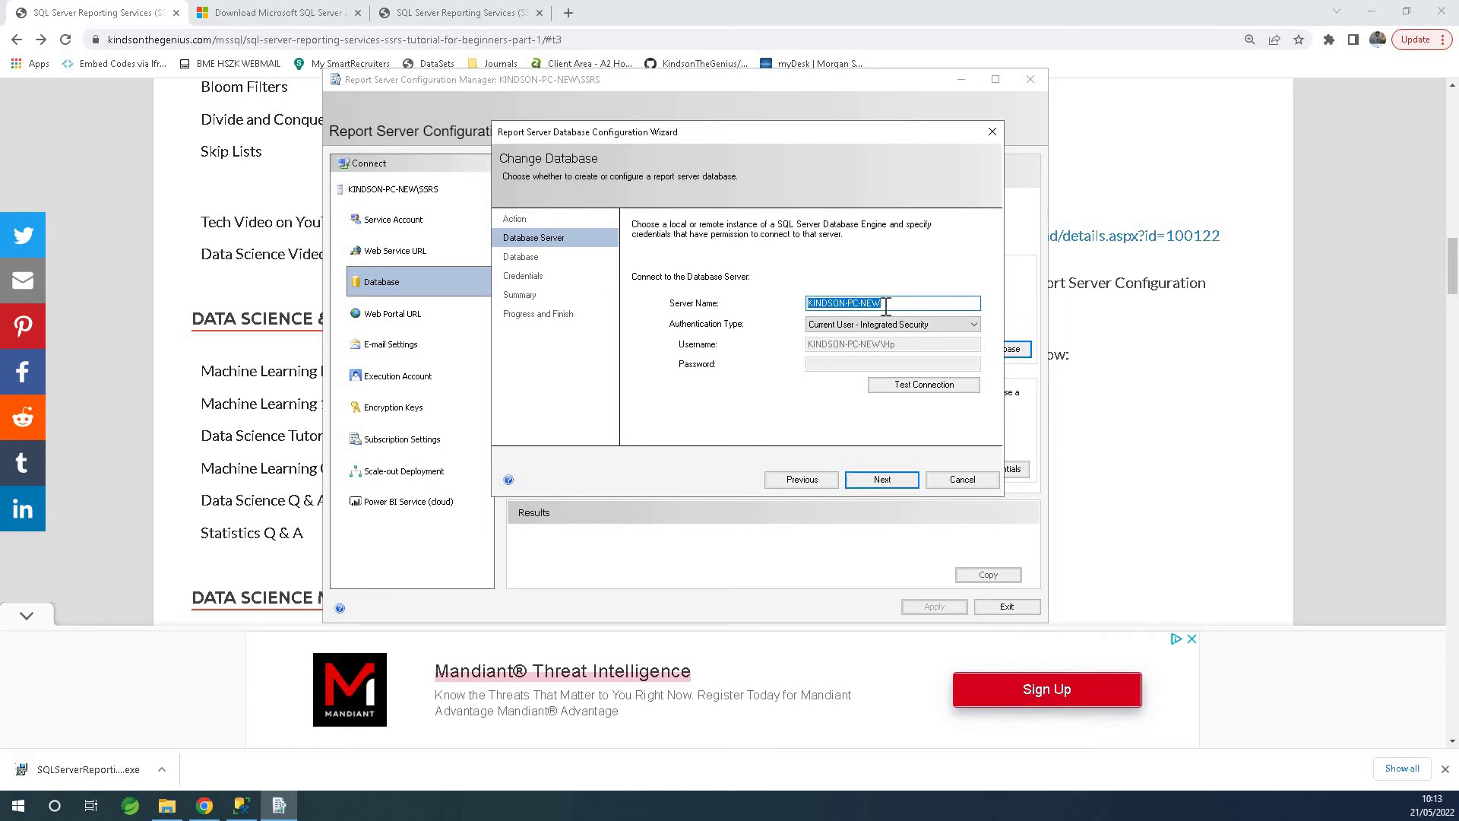
{"action": "left_click", "coordinate": [886, 485]}
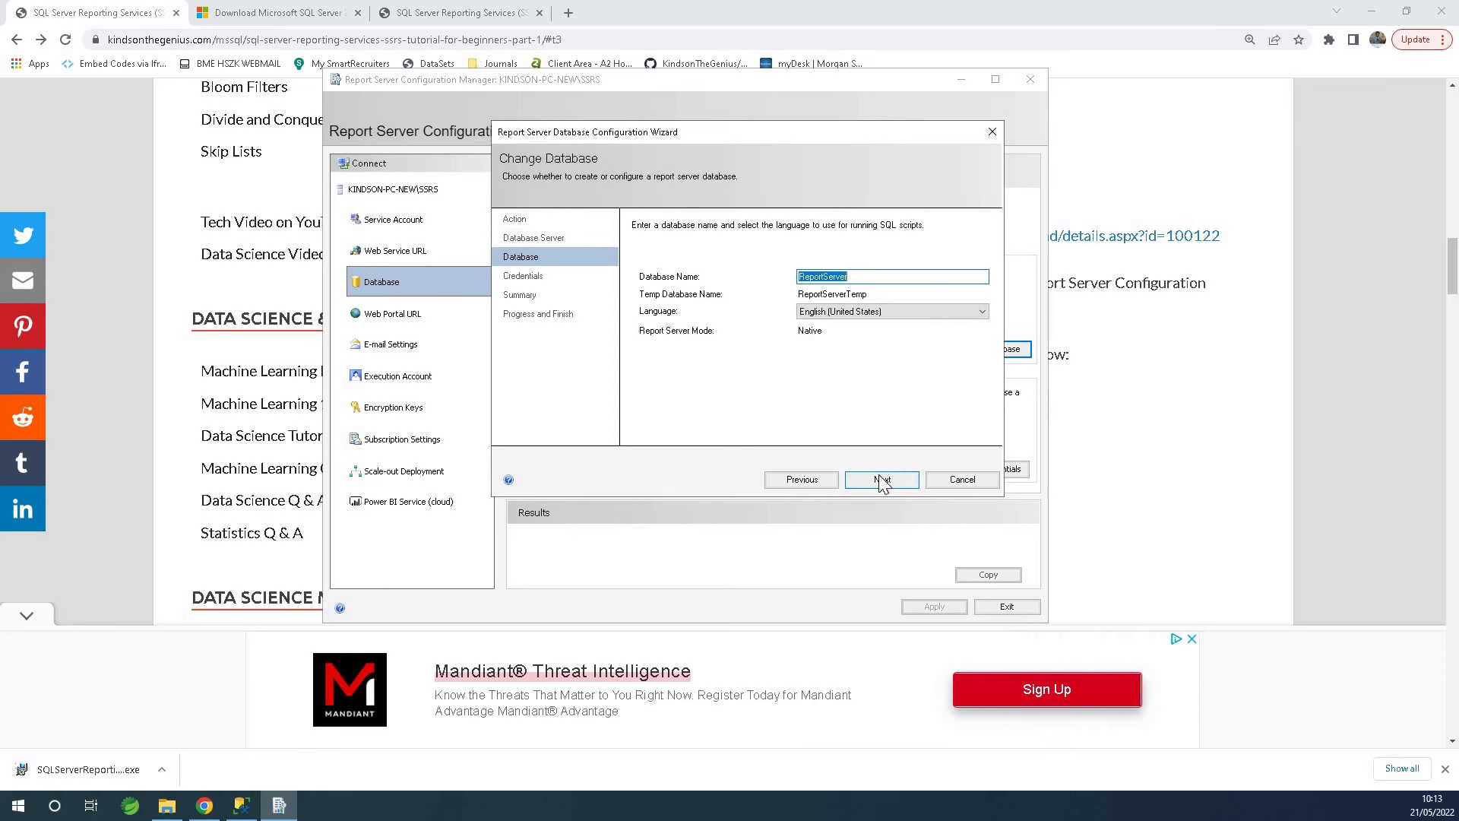
- Name the new database ReportServer3 after the already-exists error, and finish the wizard
{"action": "left_click", "coordinate": [862, 277]}
{"action": "left_click", "coordinate": [896, 482]}
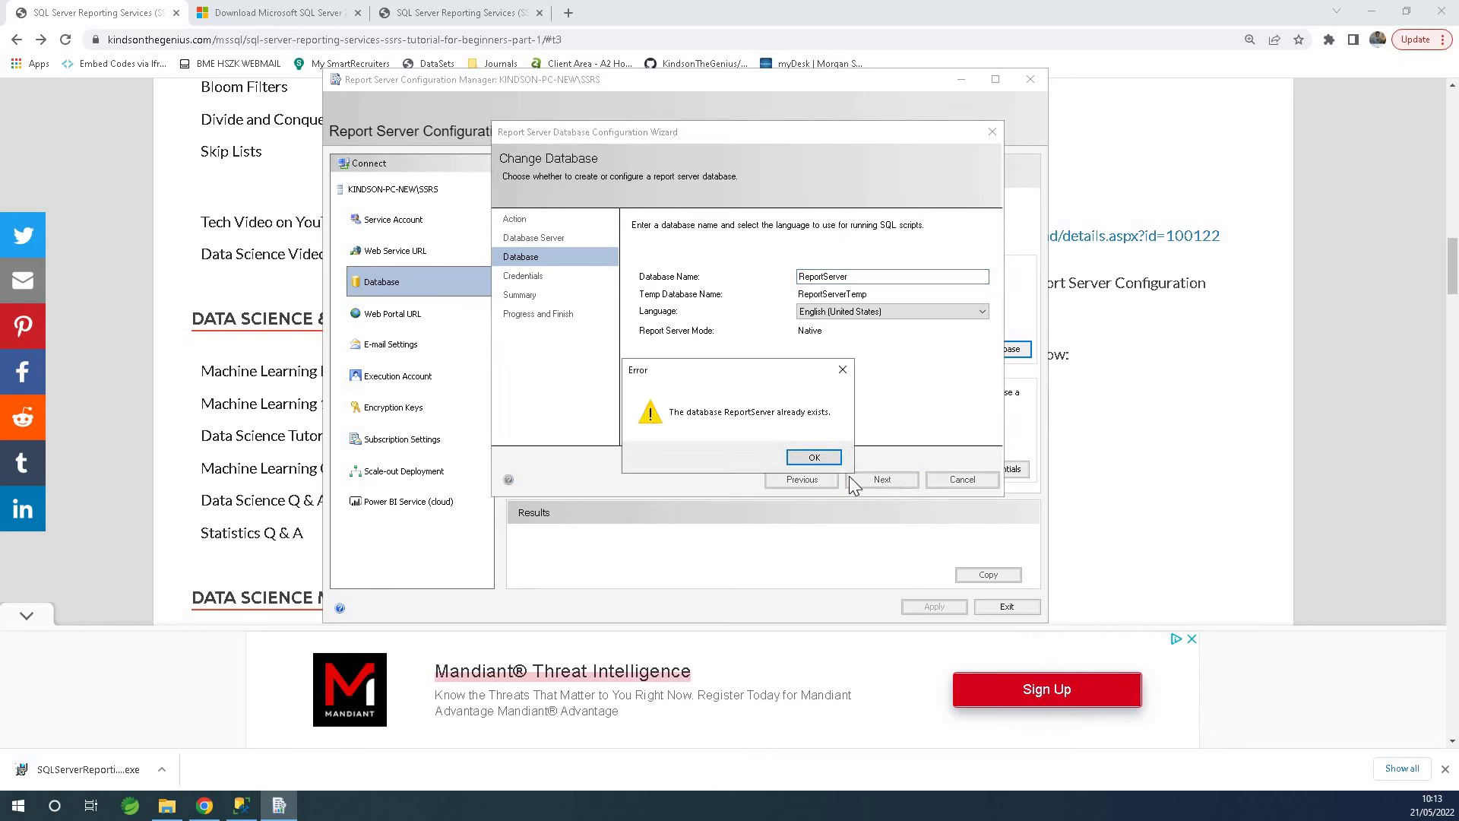
{"action": "left_click", "coordinate": [814, 458]}
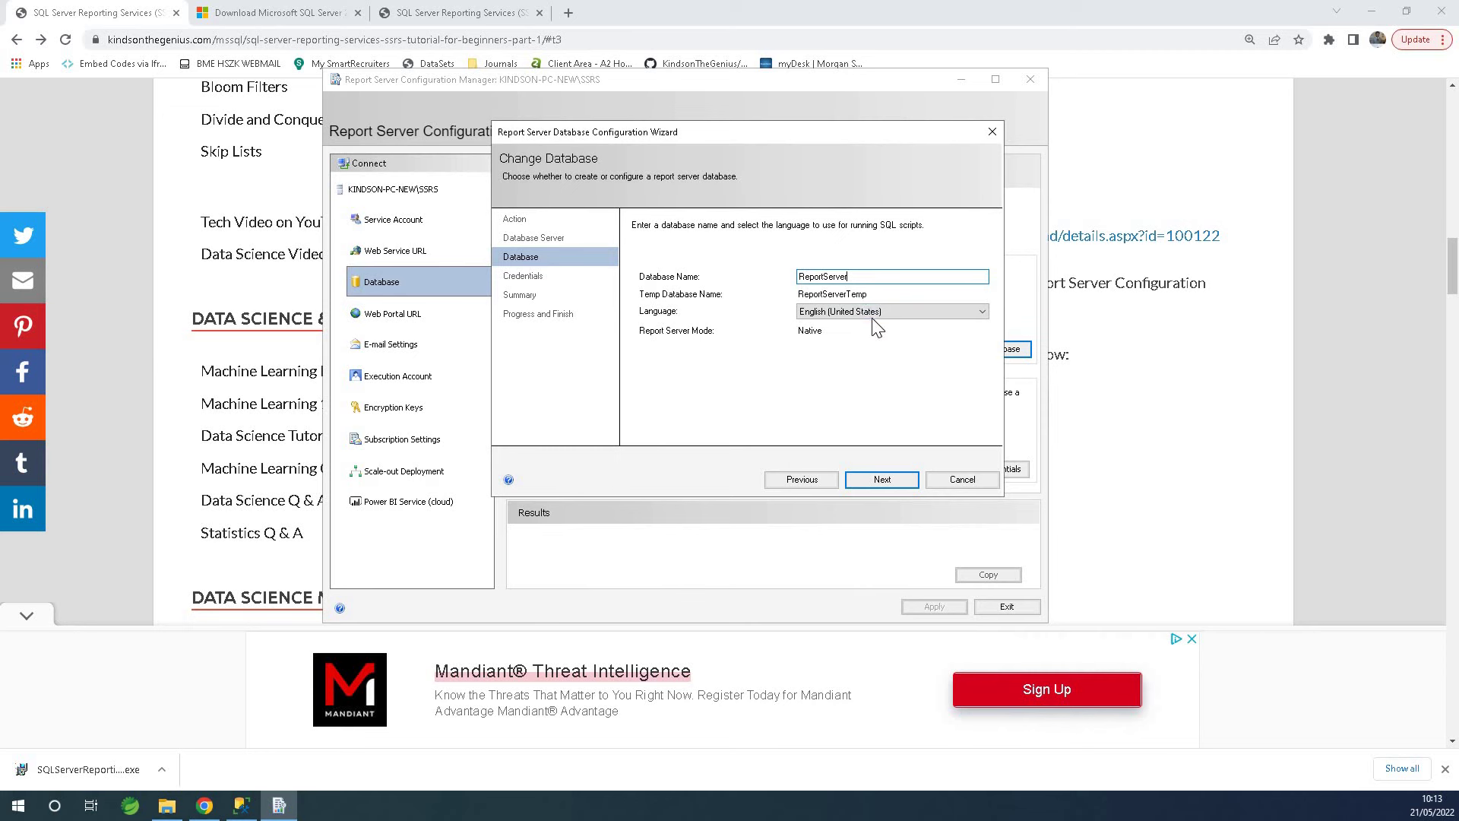
{"action": "type", "text": "1"}
{"action": "key", "text": "BackSpace"}
{"action": "type", "text": "3"}
{"action": "left_click", "coordinate": [880, 481]}
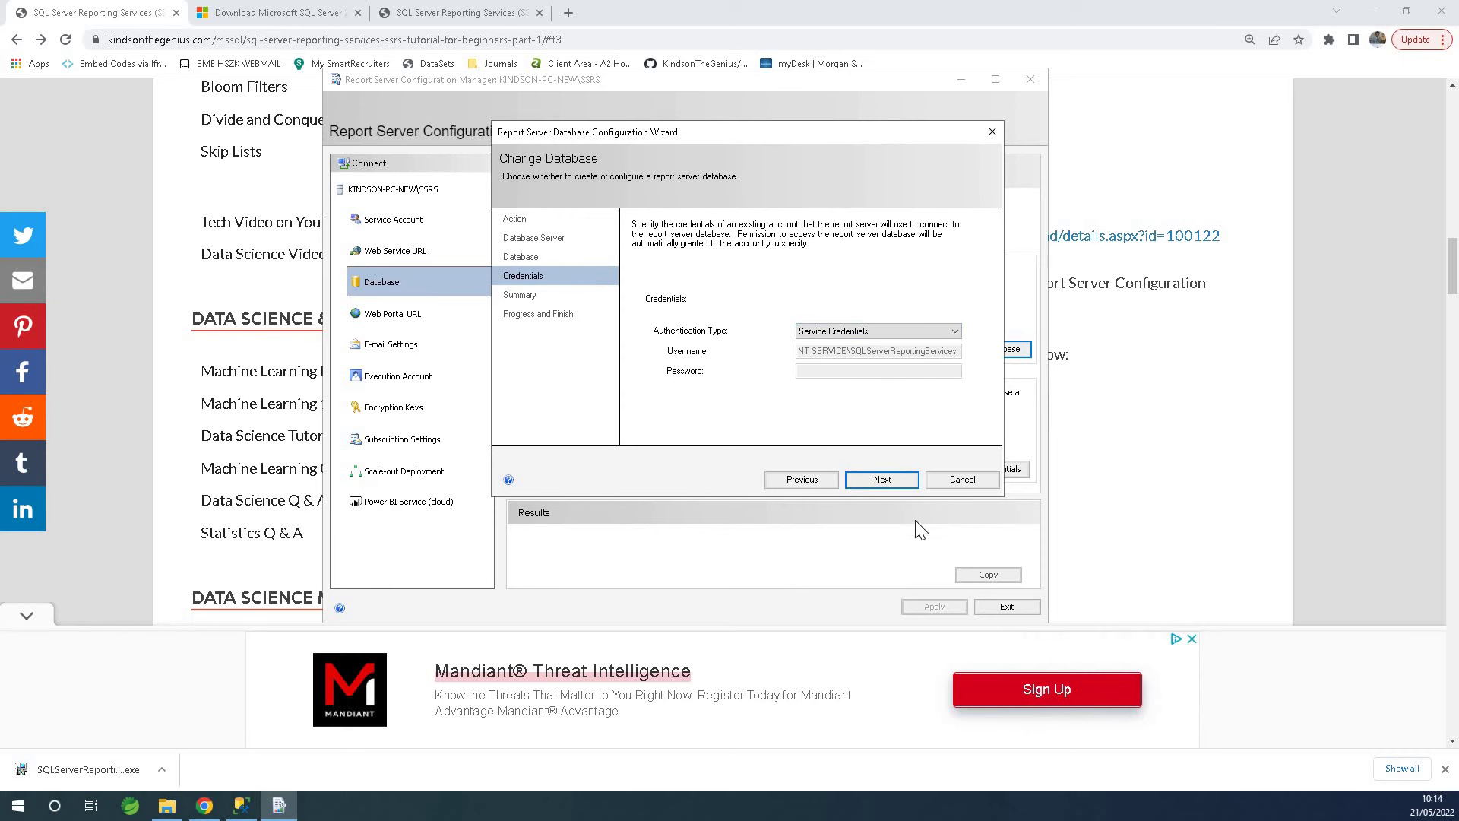
{"action": "left_click", "coordinate": [887, 480]}
{"action": "left_click", "coordinate": [889, 480]}
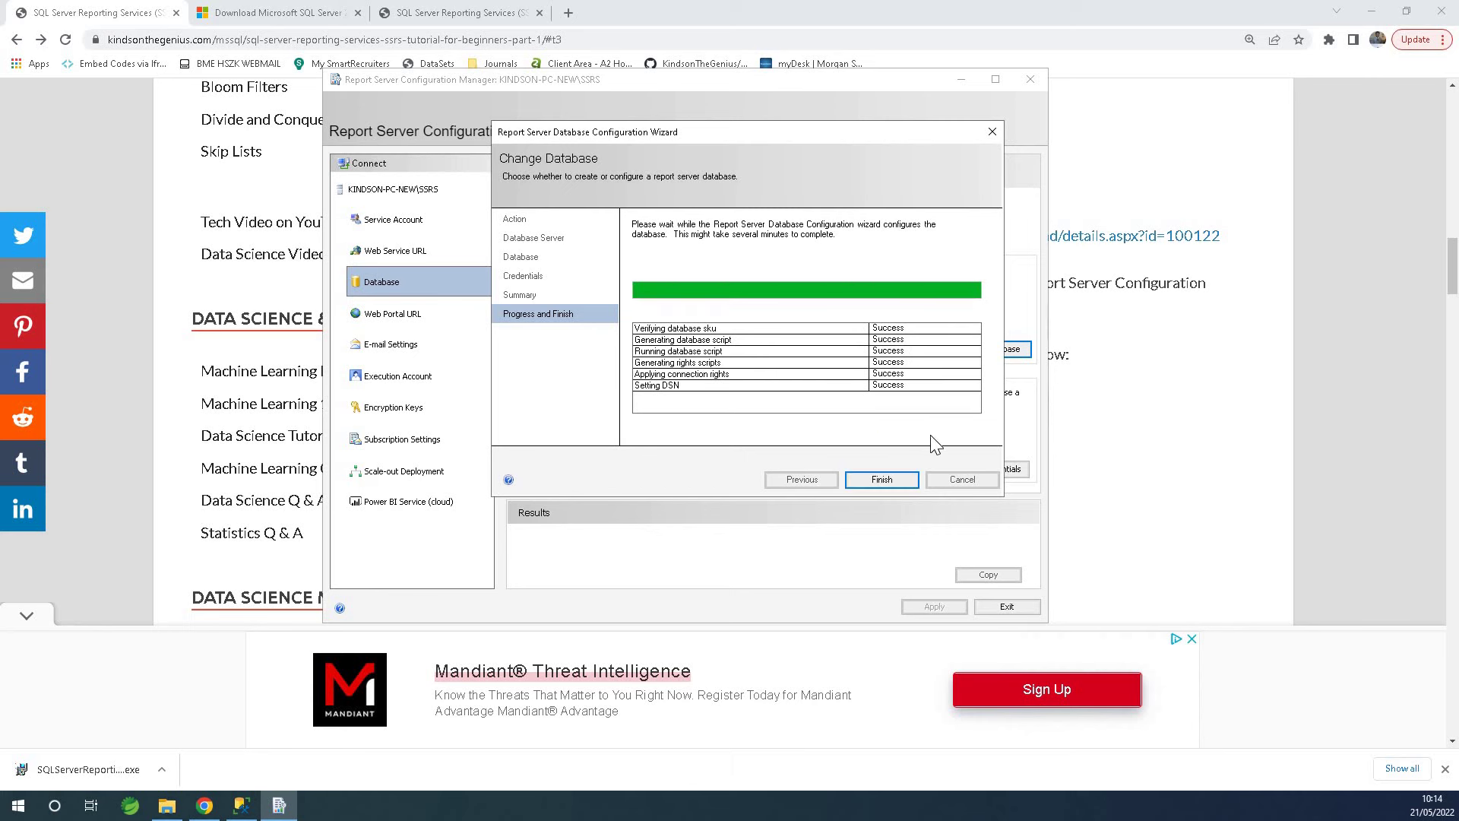
{"action": "left_click", "coordinate": [884, 480]}
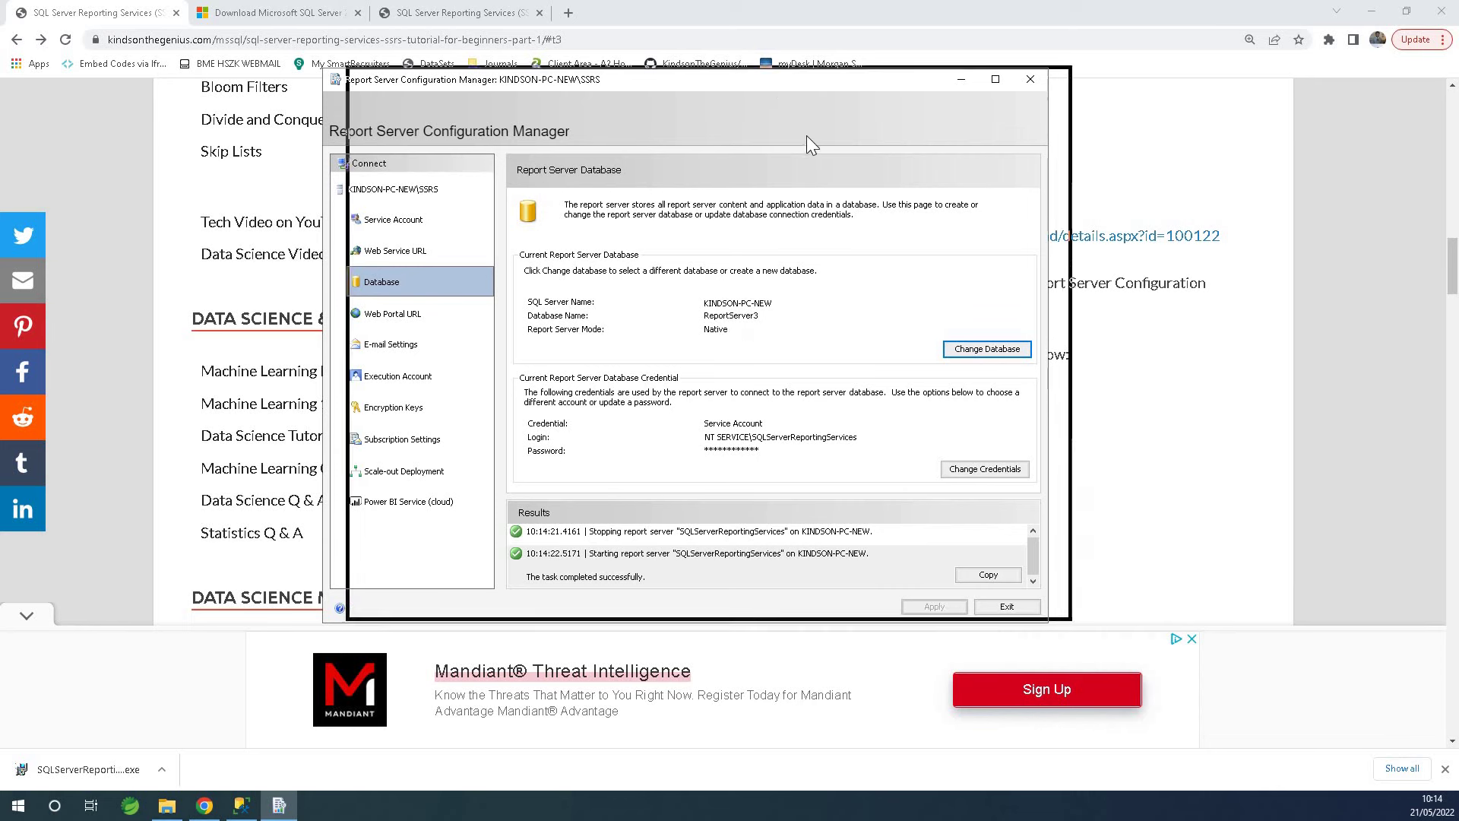
{"action": "left_click_drag", "start_coordinate": [773, 84], "coordinate": [799, 81]}
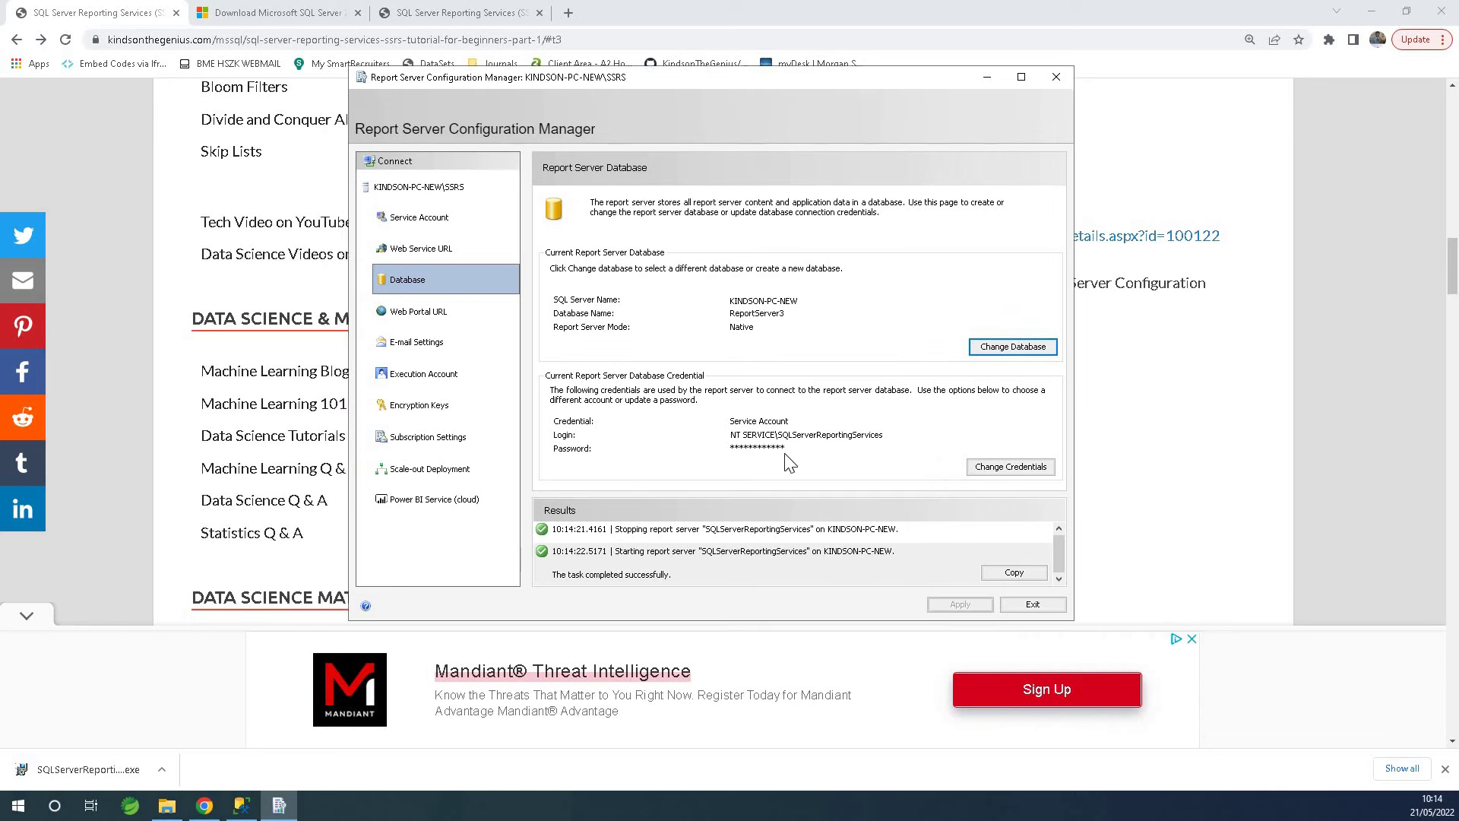
{"action": "left_click", "coordinate": [430, 317]}
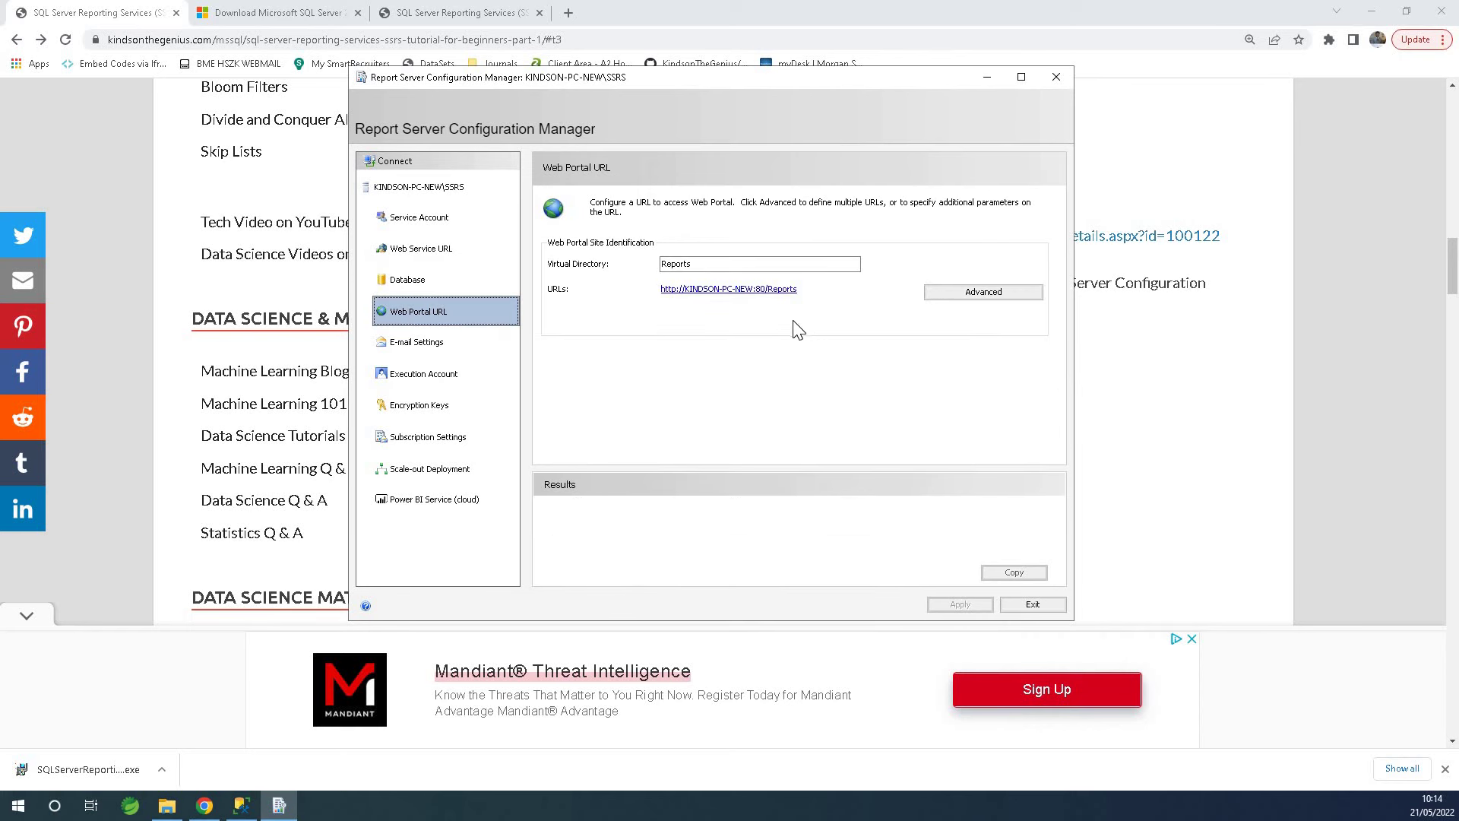
{"action": "left_click", "coordinate": [738, 265]}
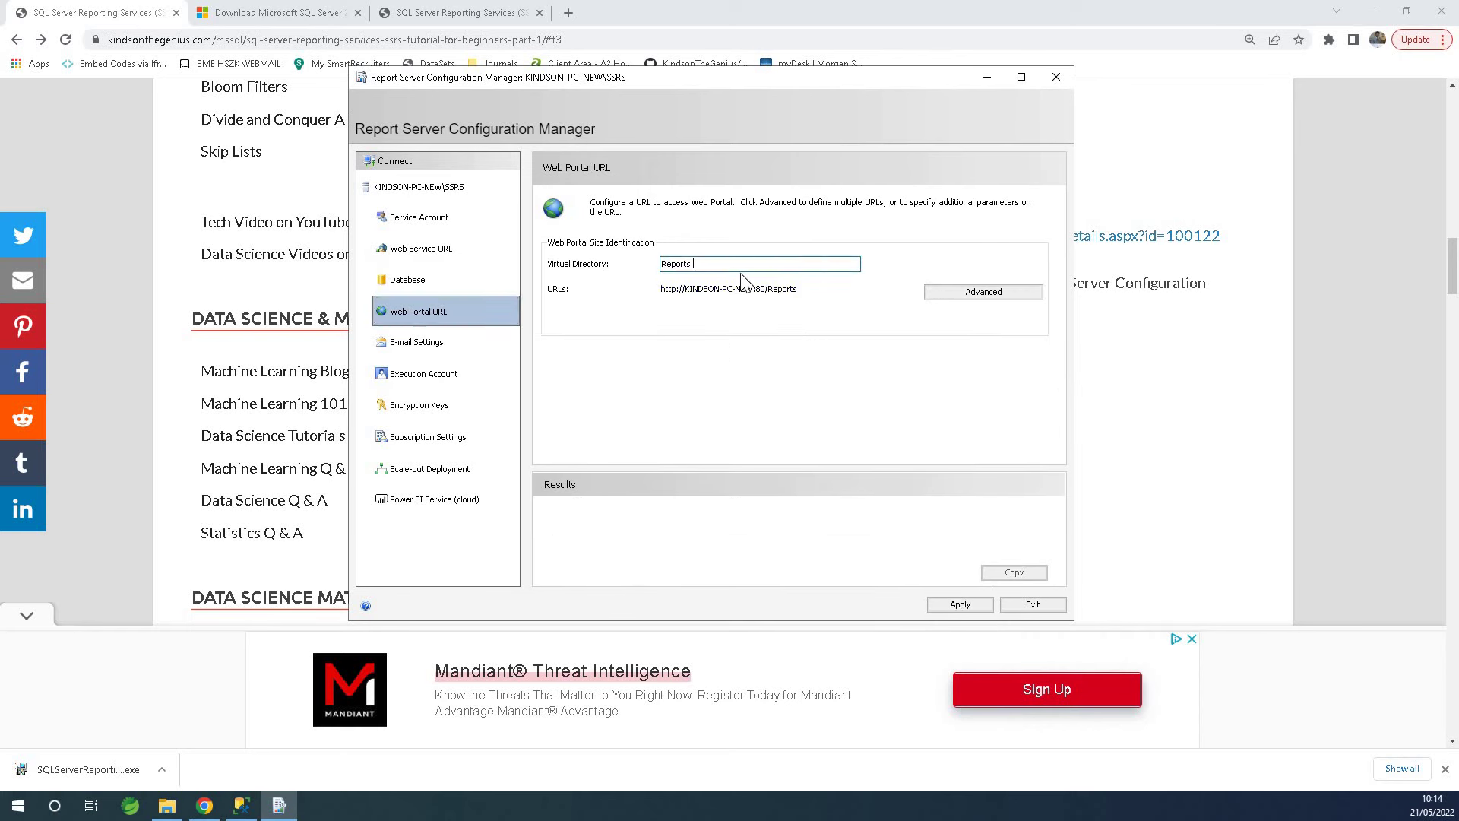
{"action": "left_click", "coordinate": [946, 602]}
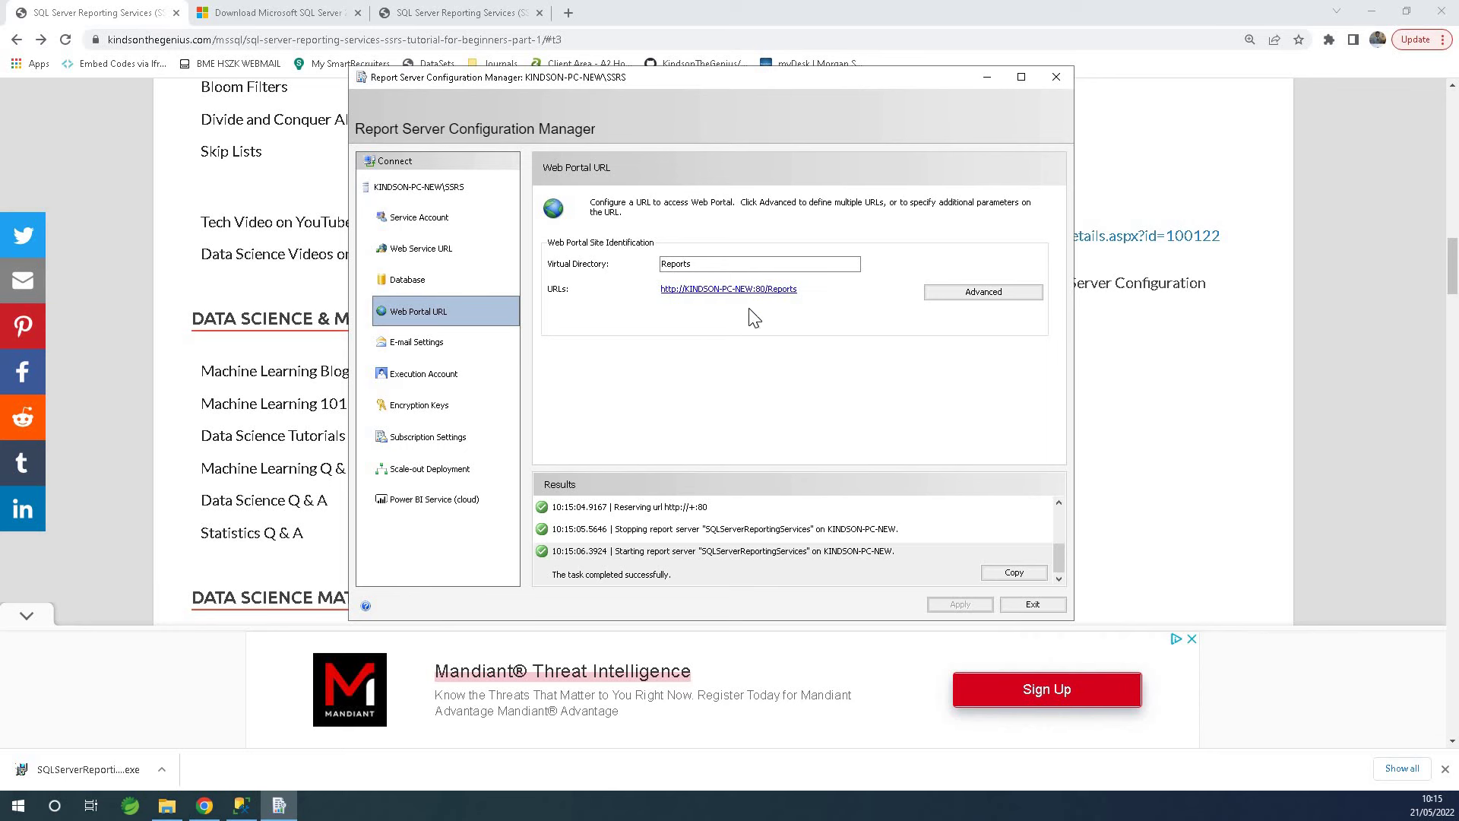
- Open the web portal at kindson-pc-new/Reports in Chrome and close Configuration Manager
{"action": "left_click", "coordinate": [712, 292]}
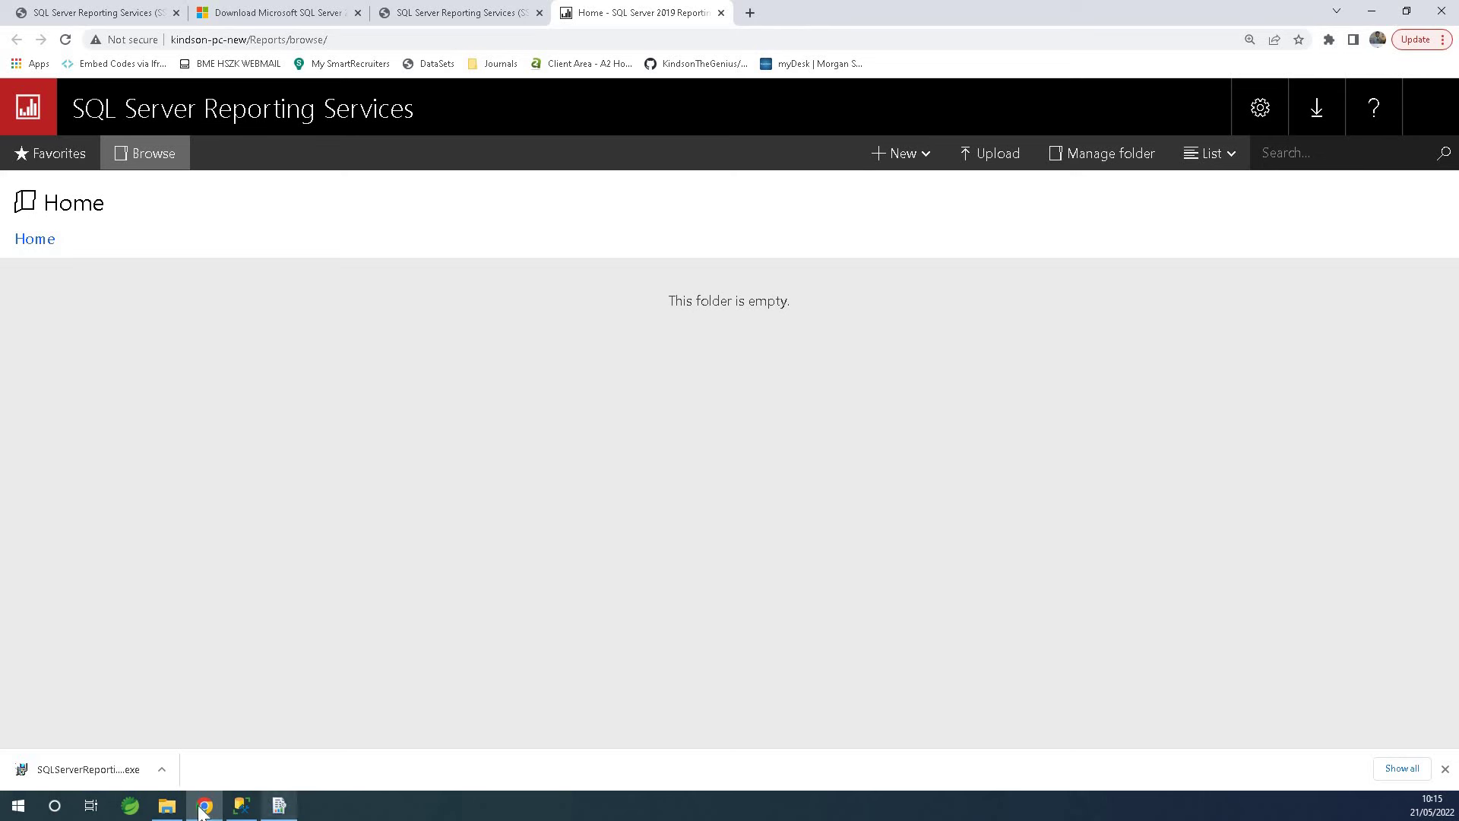
{"action": "left_click", "coordinate": [279, 808]}
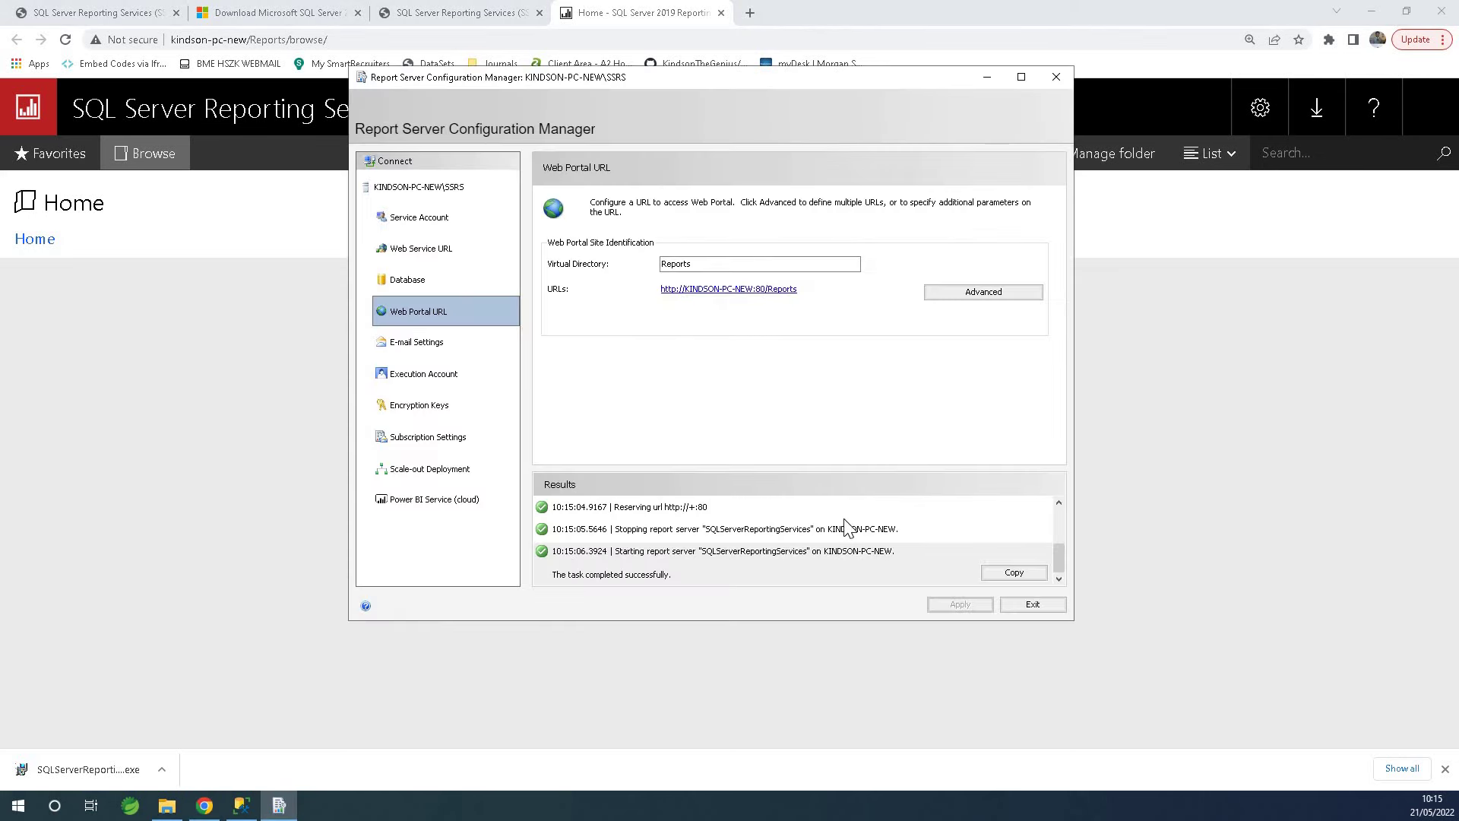
{"action": "left_click", "coordinate": [1056, 79]}
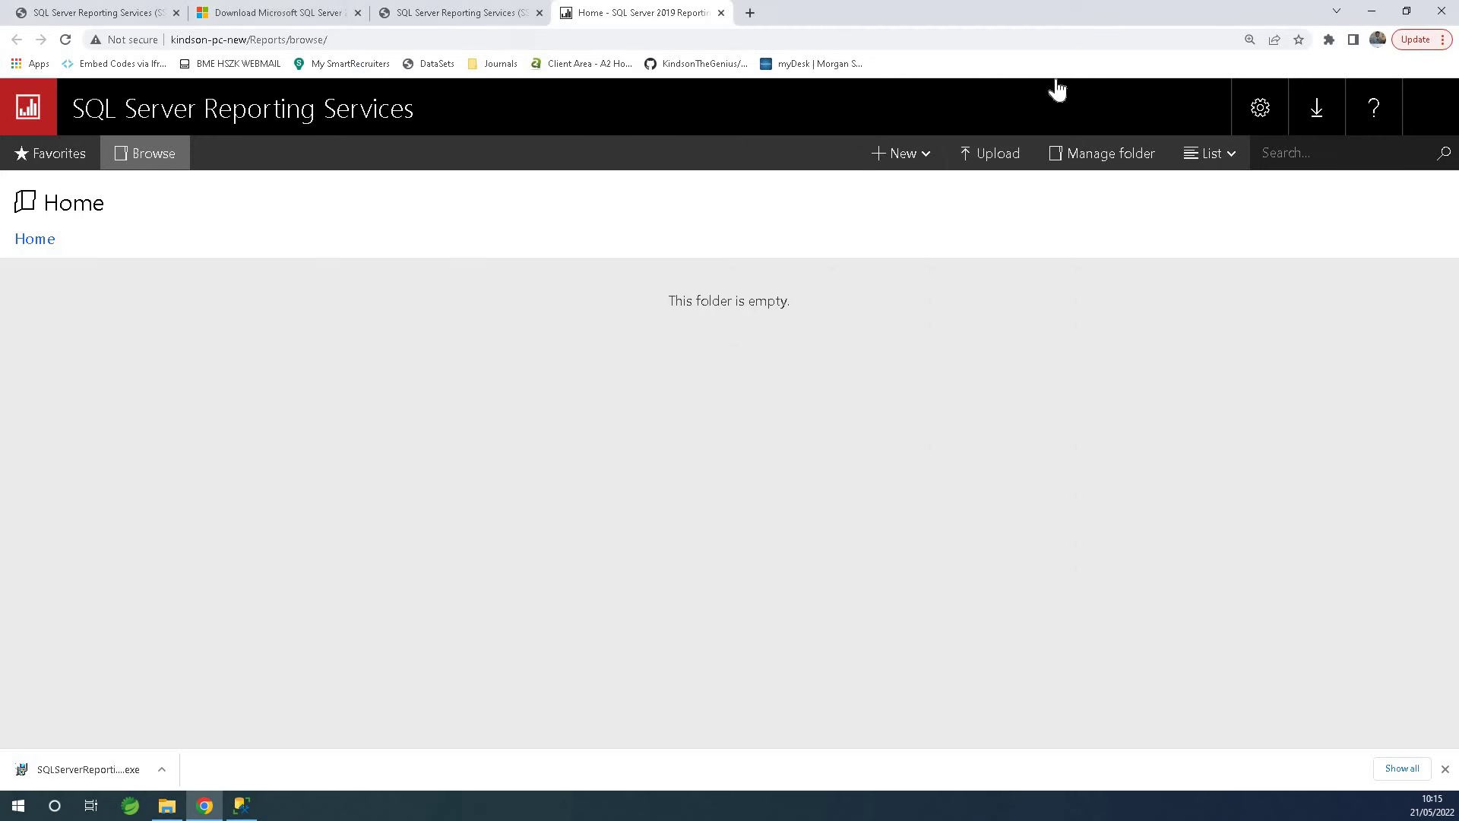
- Return to the tutorial, dismiss the ad banner, and scroll to the Register Report Server screenshot
{"action": "left_click", "coordinate": [135, 13]}
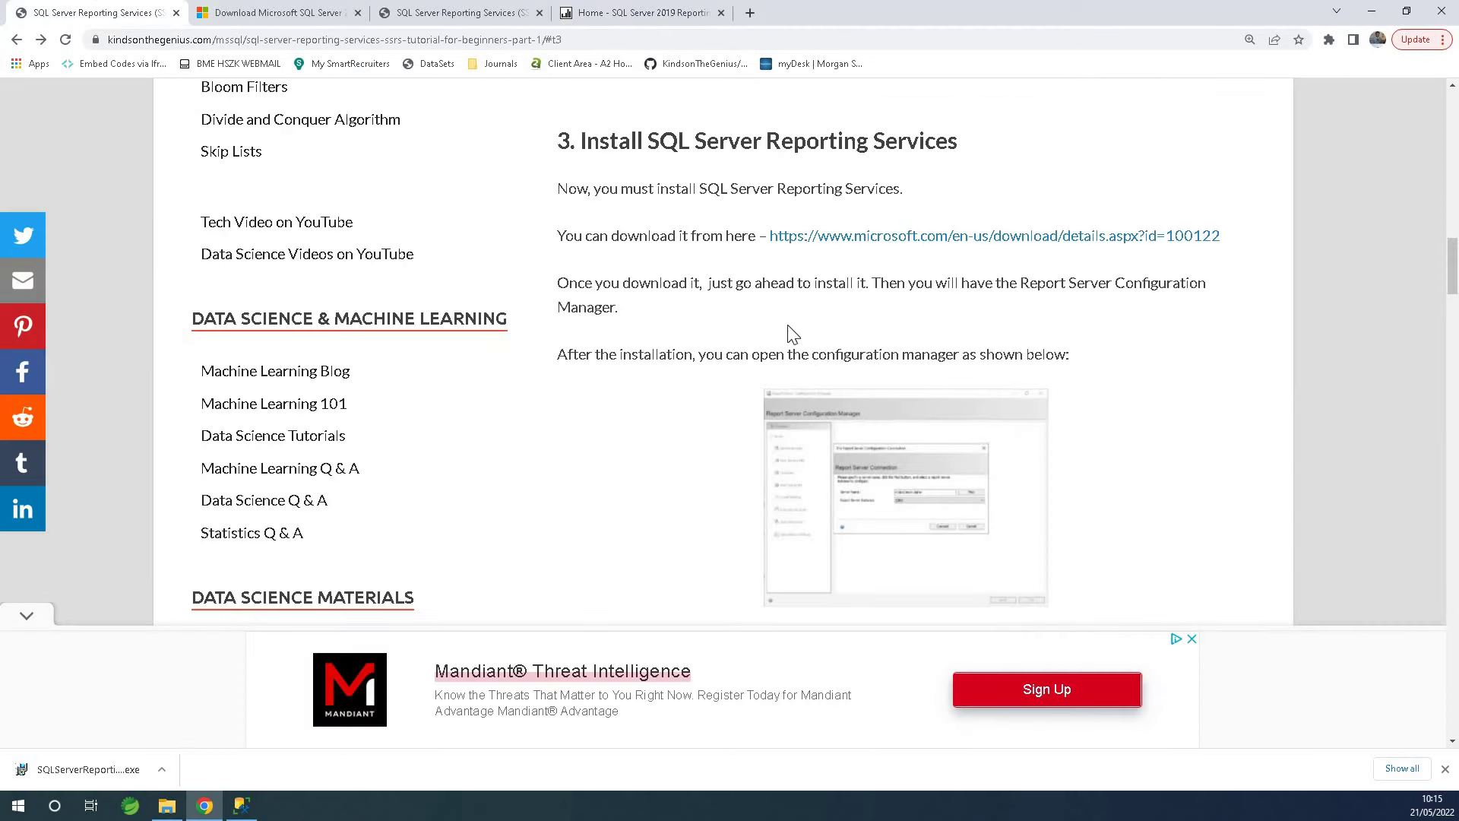
{"action": "left_click", "coordinate": [29, 618]}
{"action": "scroll", "coordinate": [999, 511], "scroll_direction": "down", "scroll_amount": 8}
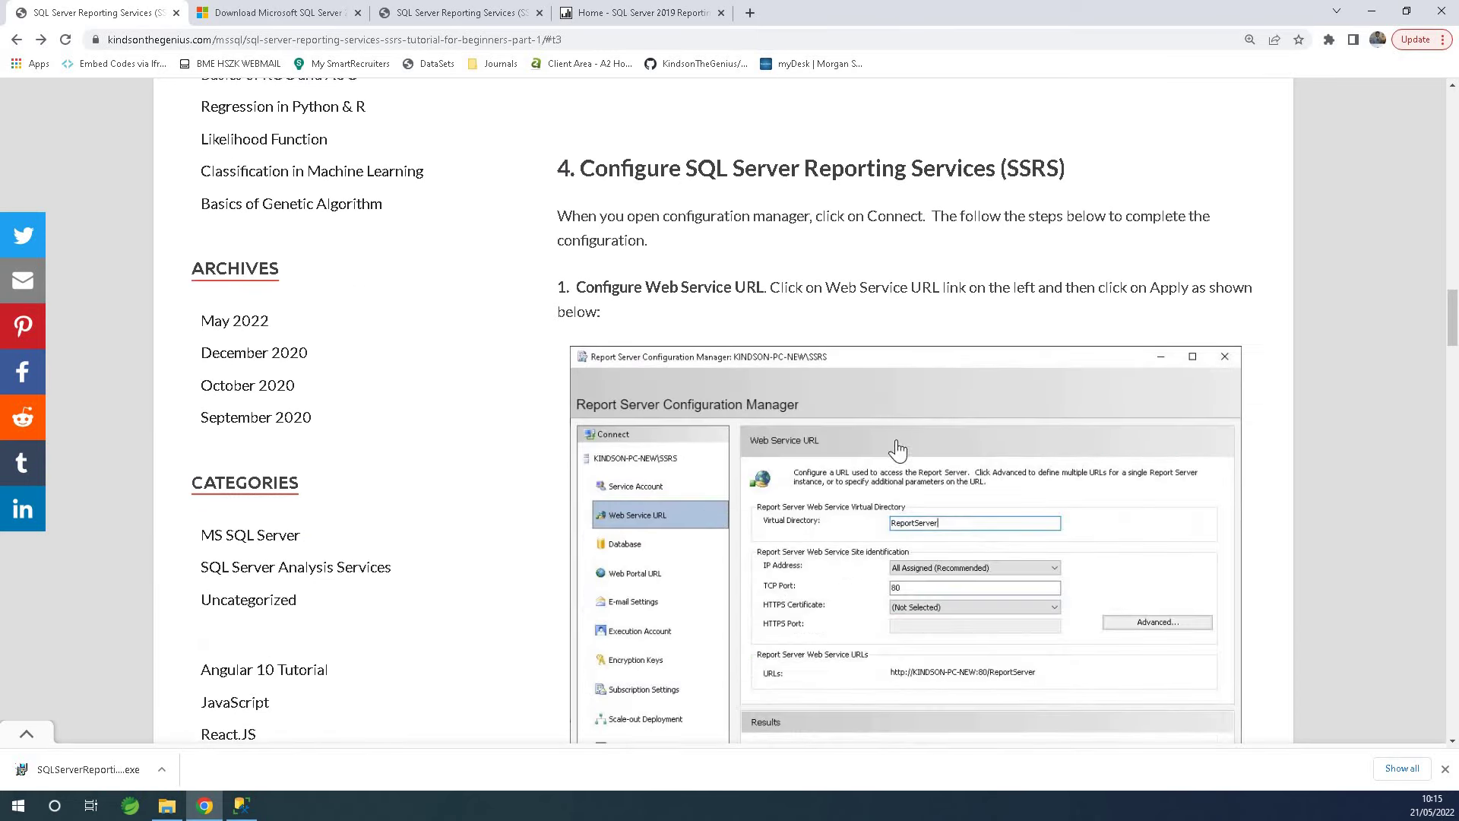
{"action": "scroll", "coordinate": [783, 282], "scroll_direction": "down", "scroll_amount": 10}
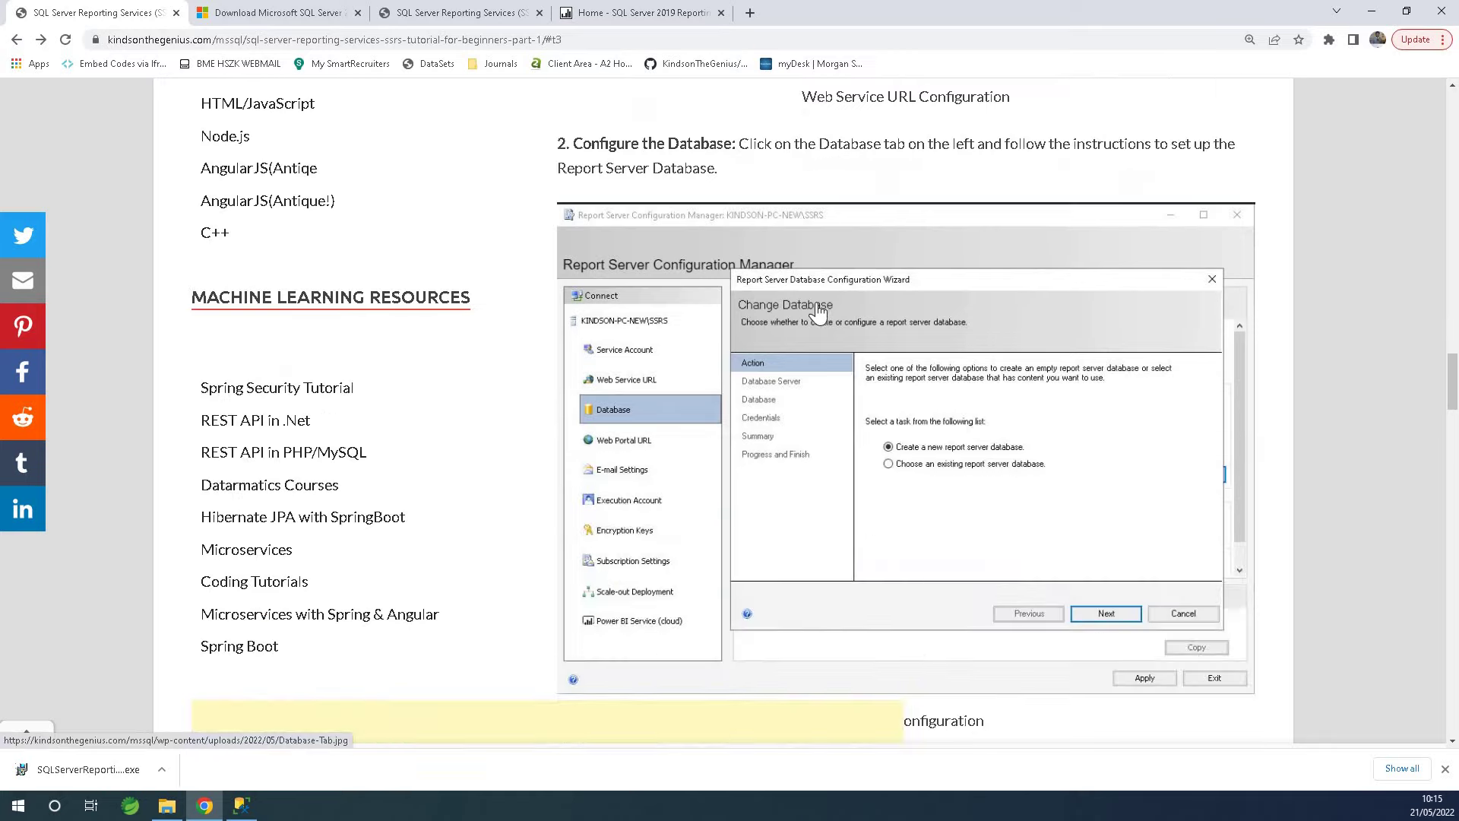
{"action": "scroll", "coordinate": [821, 315], "scroll_direction": "down", "scroll_amount": 15}
{"action": "scroll", "coordinate": [828, 327], "scroll_direction": "down", "scroll_amount": 5}
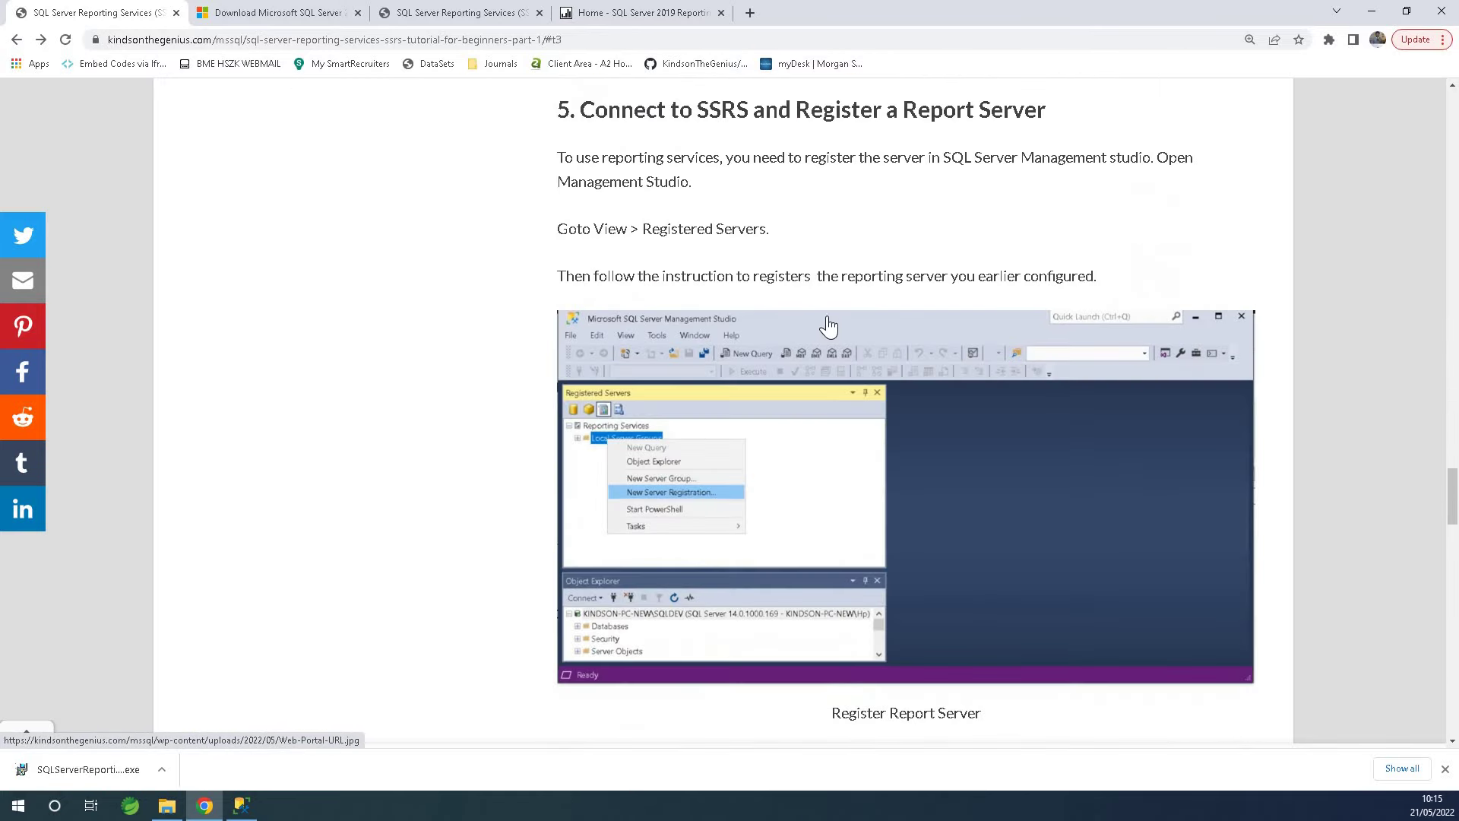
{"action": "scroll", "coordinate": [779, 288], "scroll_direction": "up", "scroll_amount": 1}
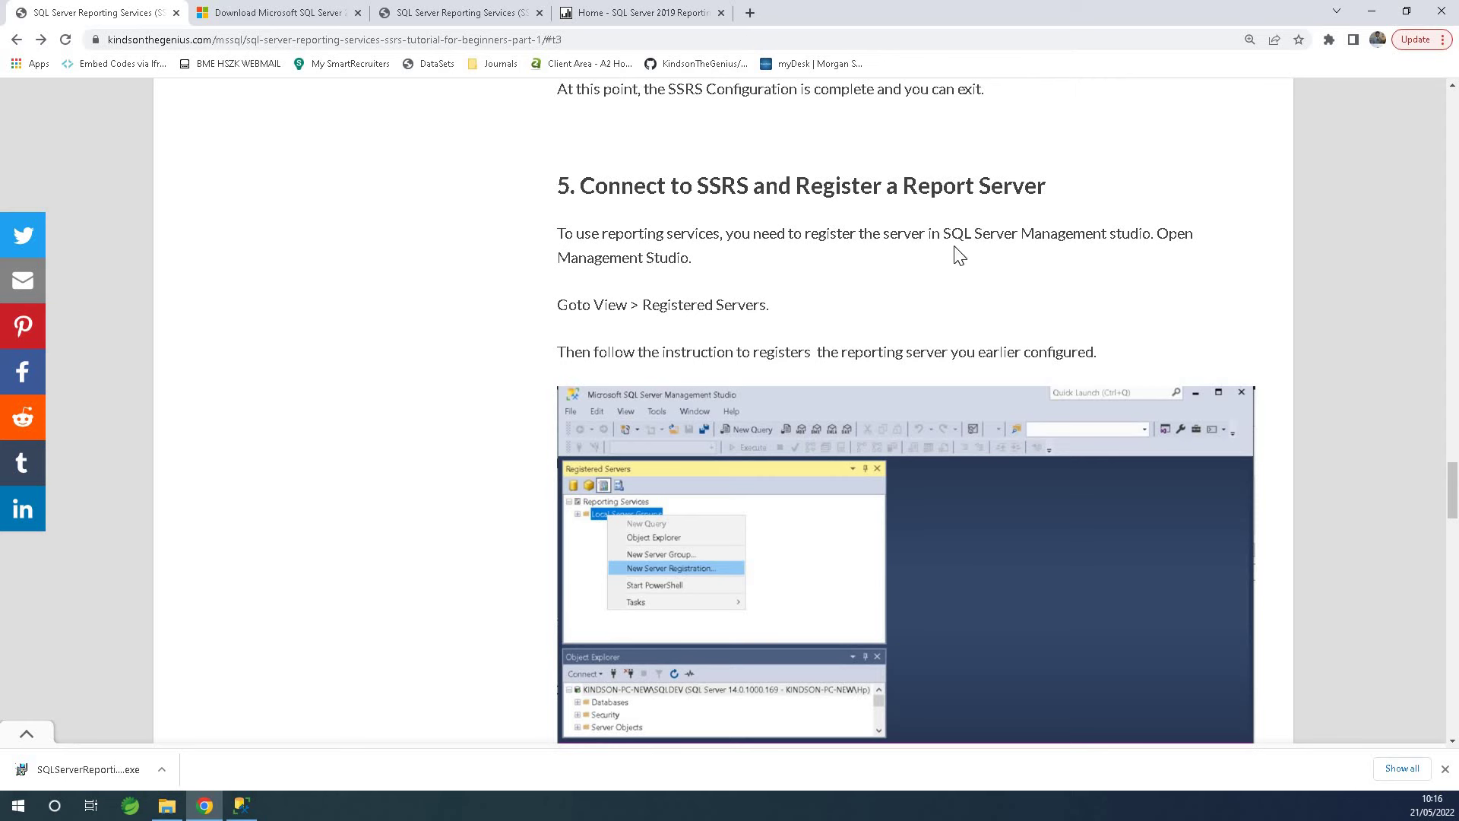
{"action": "scroll", "coordinate": [849, 343], "scroll_direction": "down", "scroll_amount": 4}
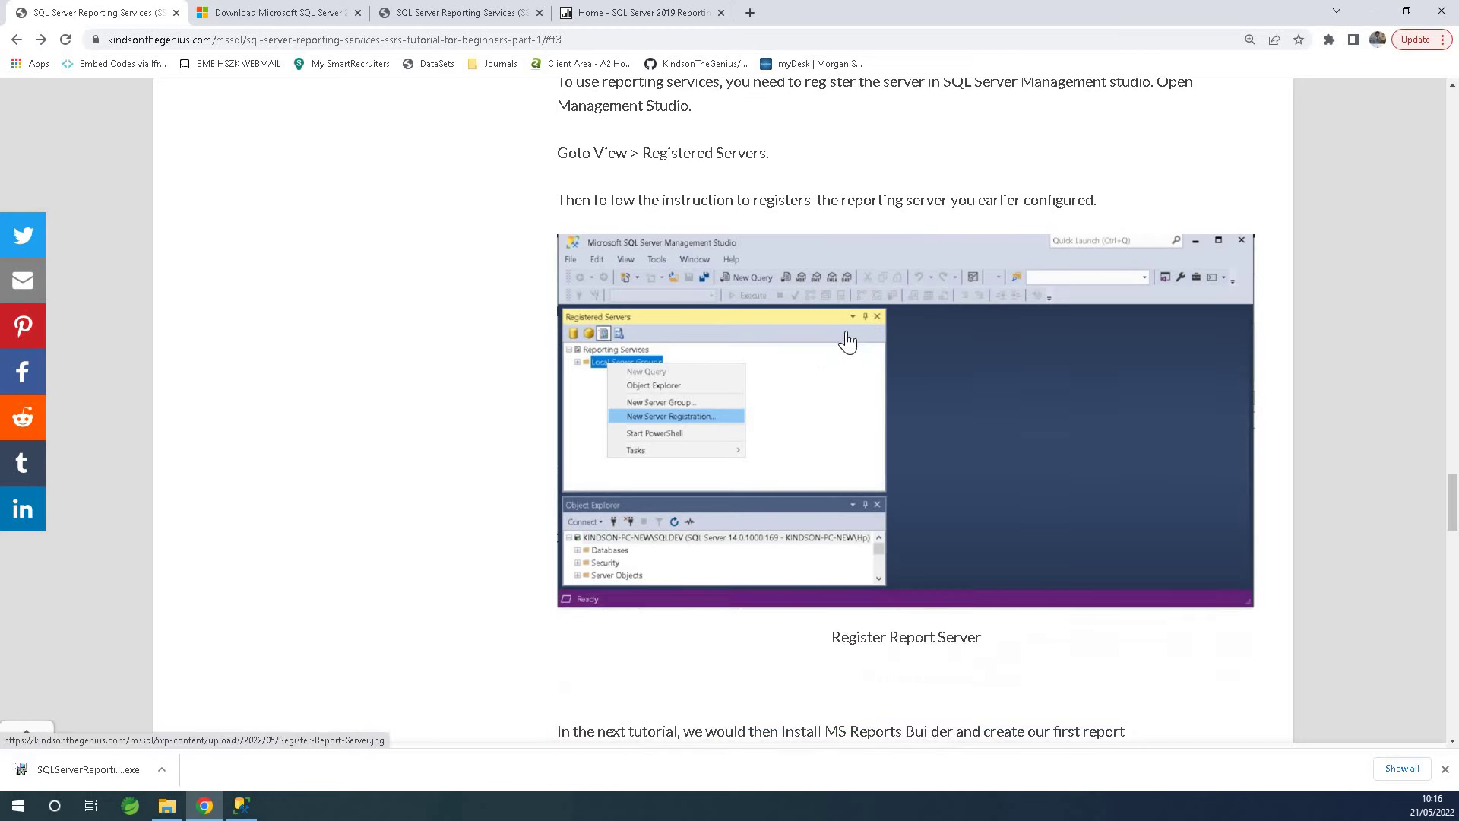
{"action": "scroll", "coordinate": [854, 342], "scroll_direction": "down", "scroll_amount": 2}
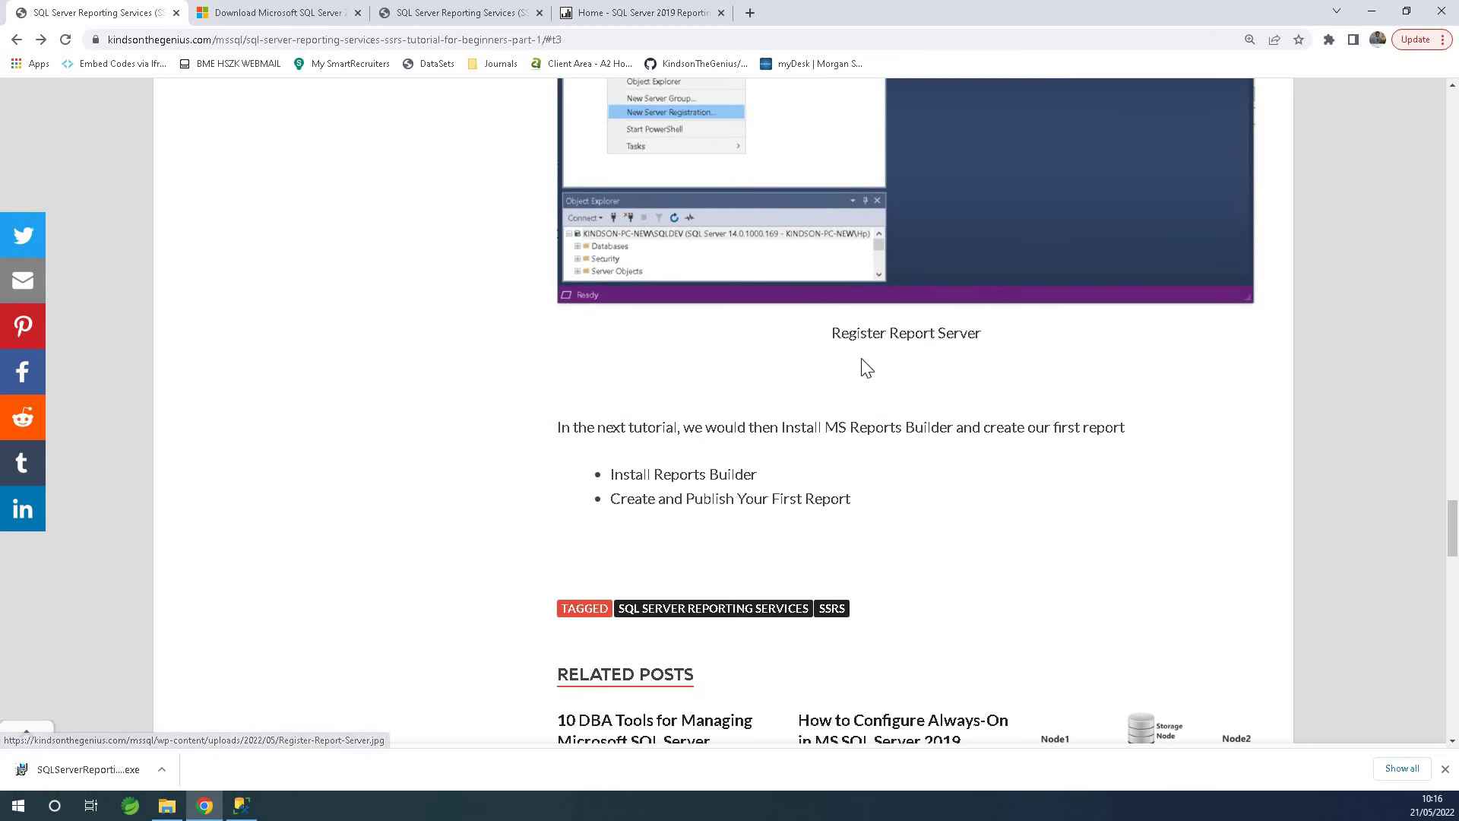
- Bring Management Studio to the front and collapse the database server's tree in Object Explorer
{"action": "left_click", "coordinate": [240, 806]}
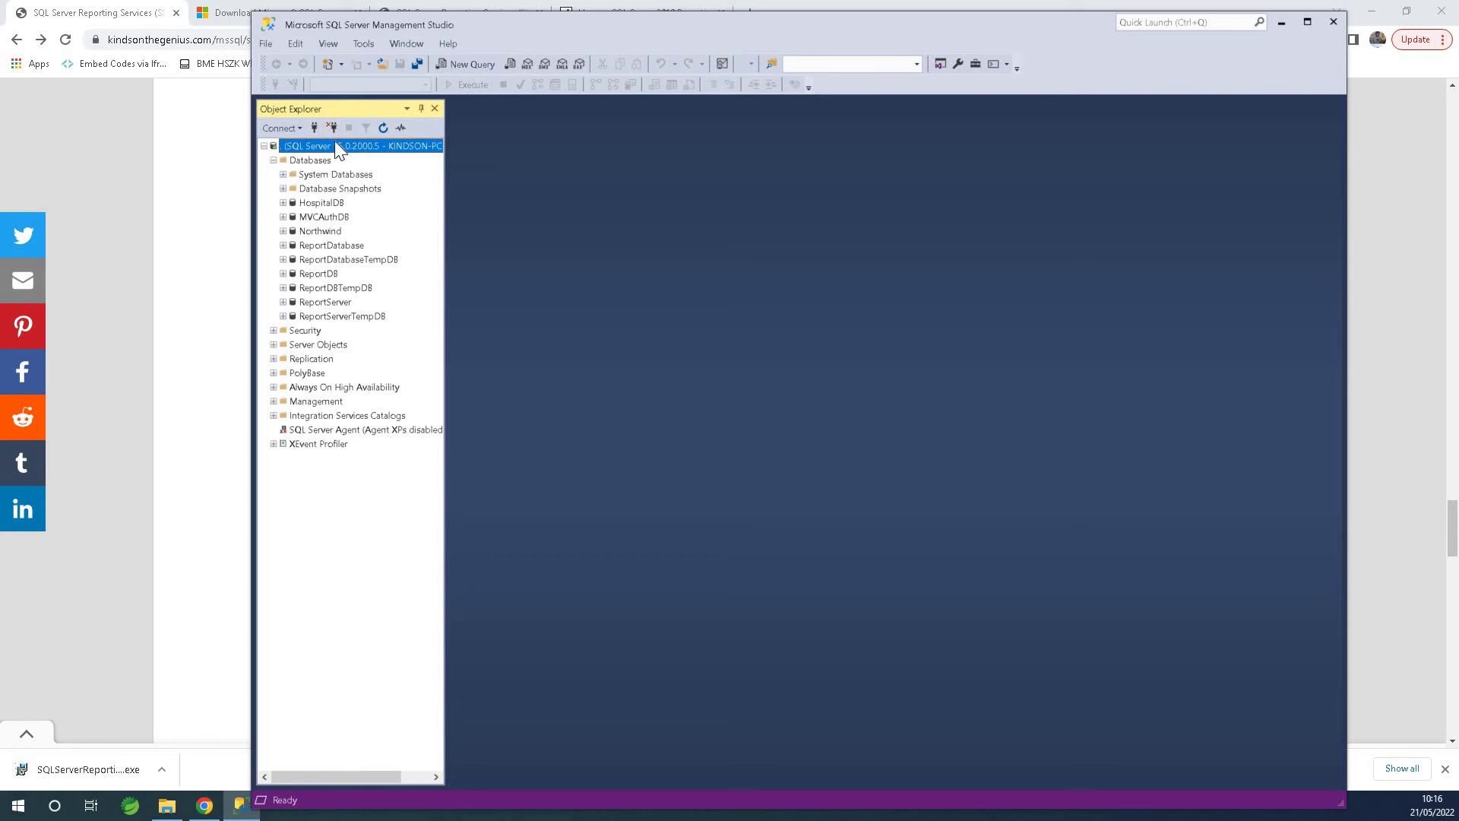
{"action": "left_click", "coordinate": [265, 146]}
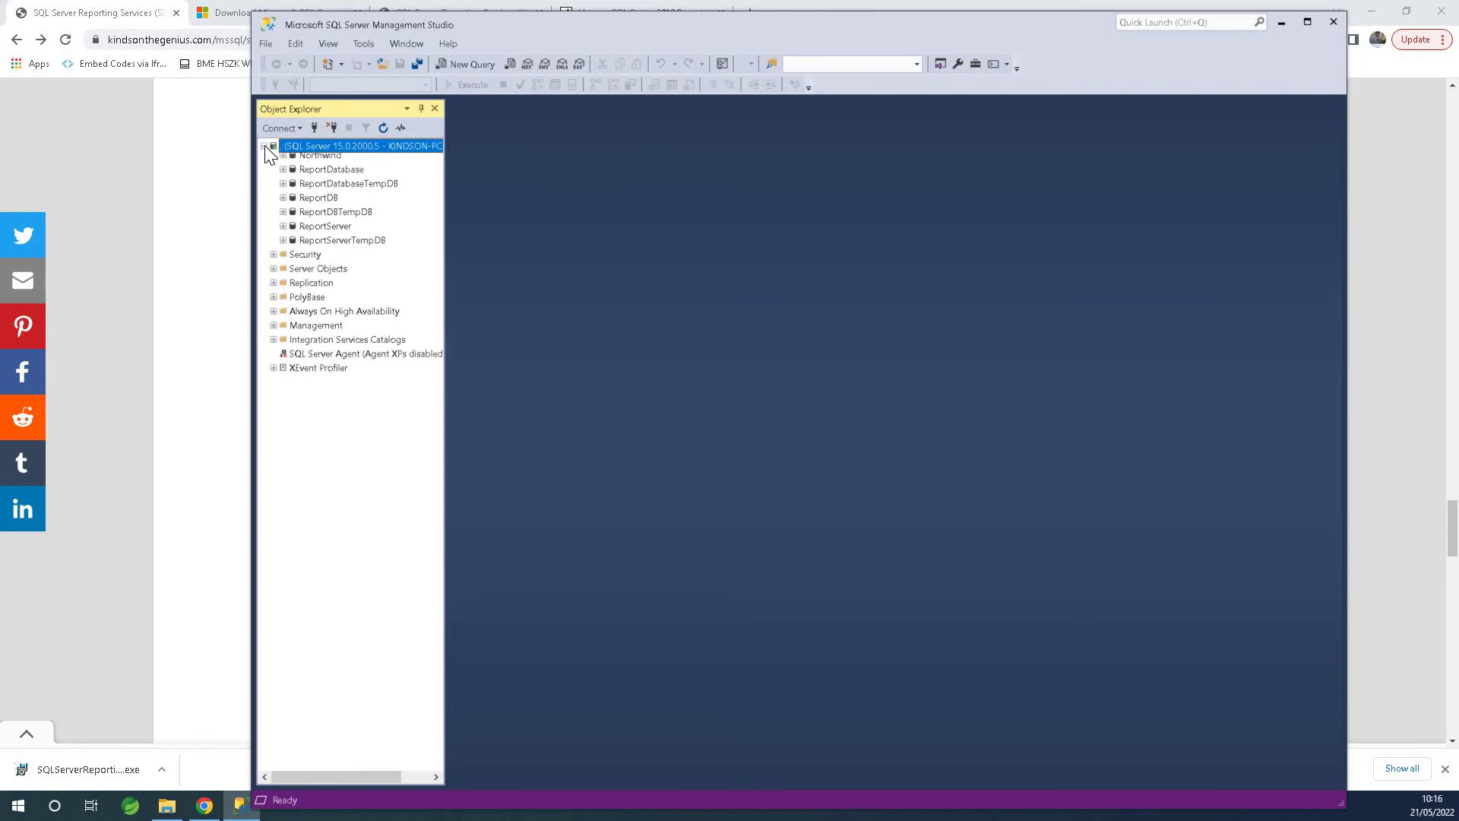
{"action": "left_click", "coordinate": [265, 145]}
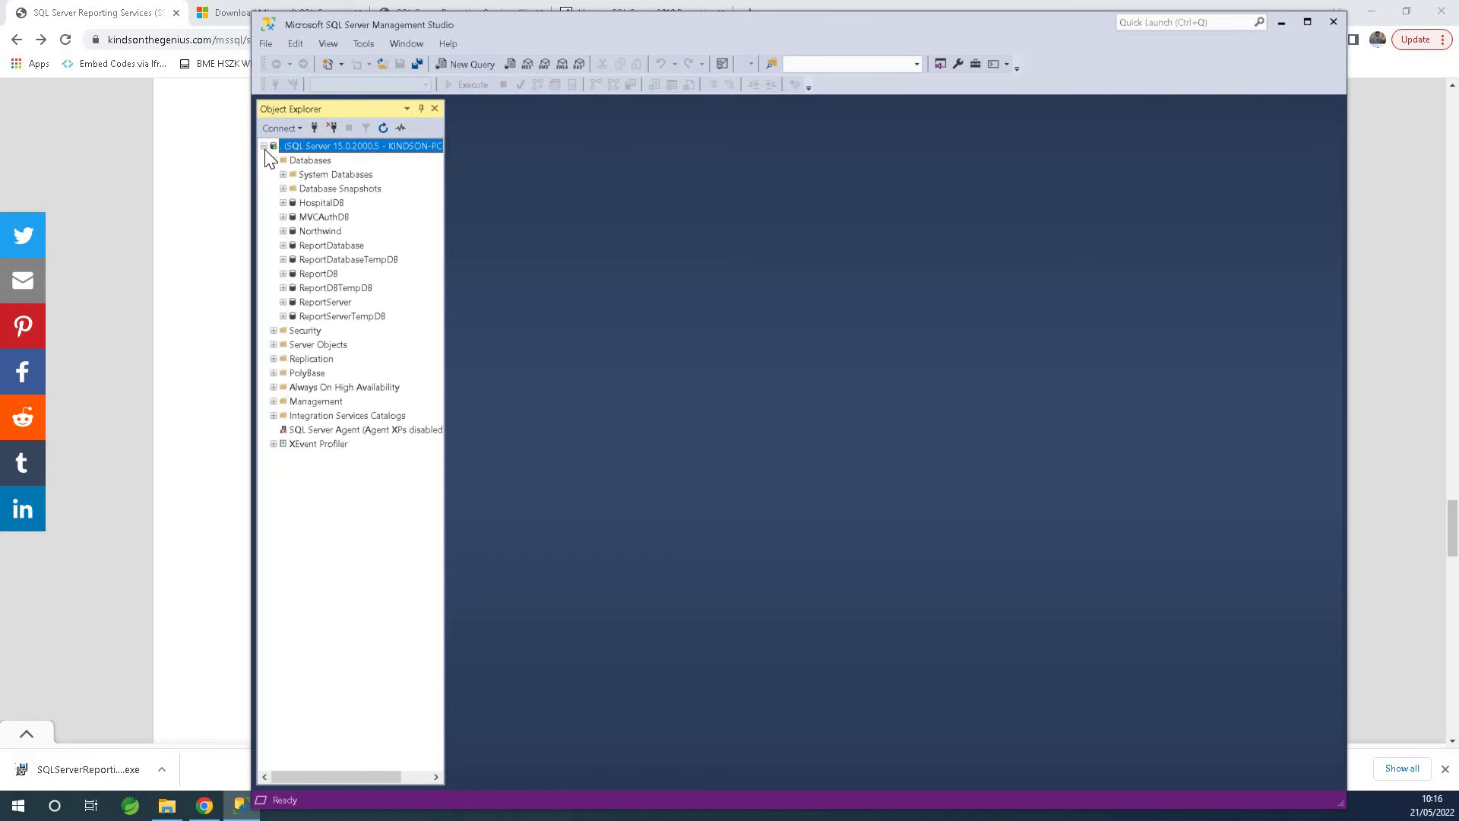
{"action": "left_click", "coordinate": [265, 146]}
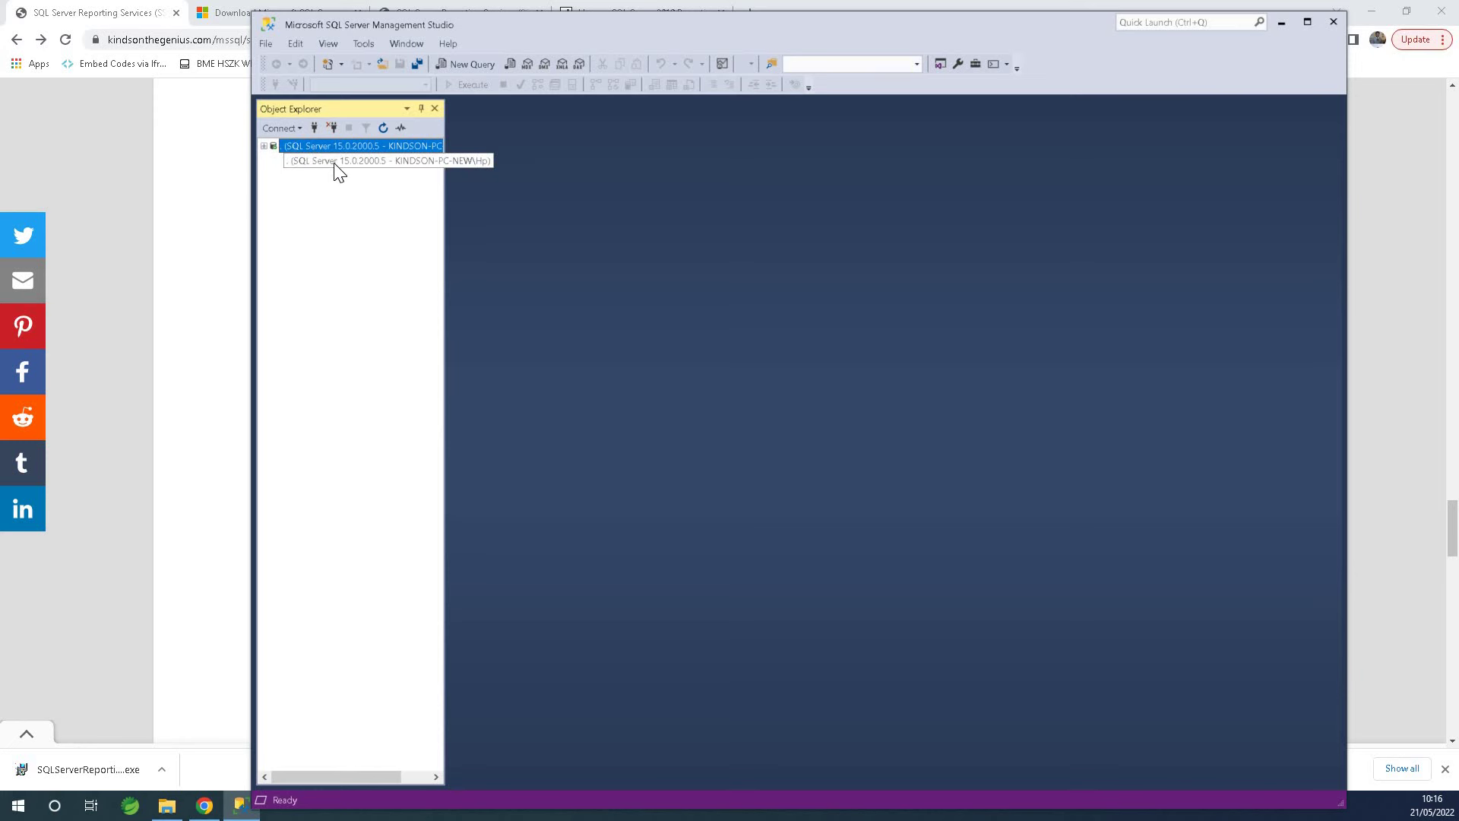
- Show the Registered Servers panel for Reporting Services and expand Local Server Groups
{"action": "left_click", "coordinate": [329, 44]}
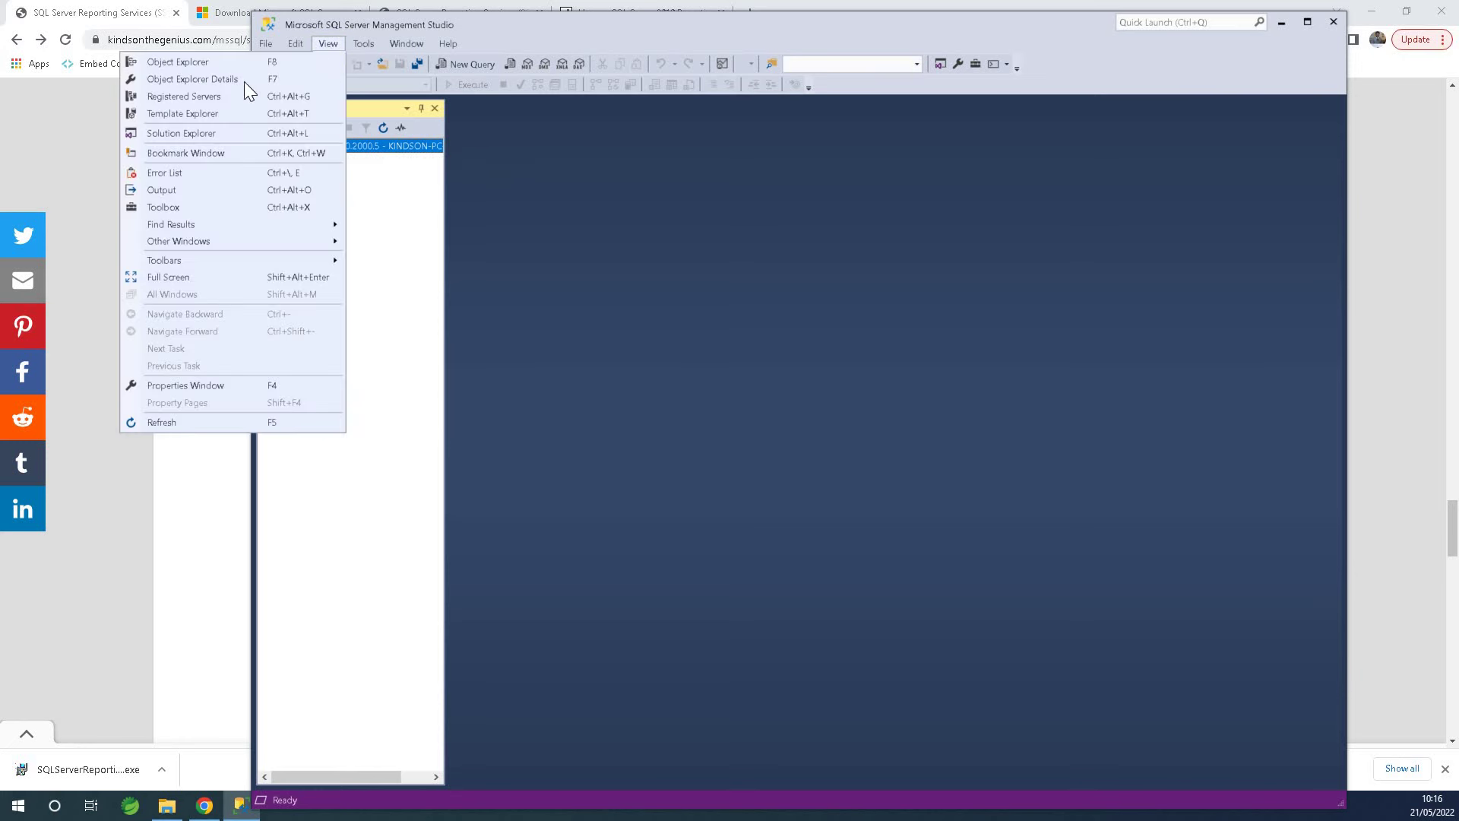
{"action": "left_click", "coordinate": [203, 97]}
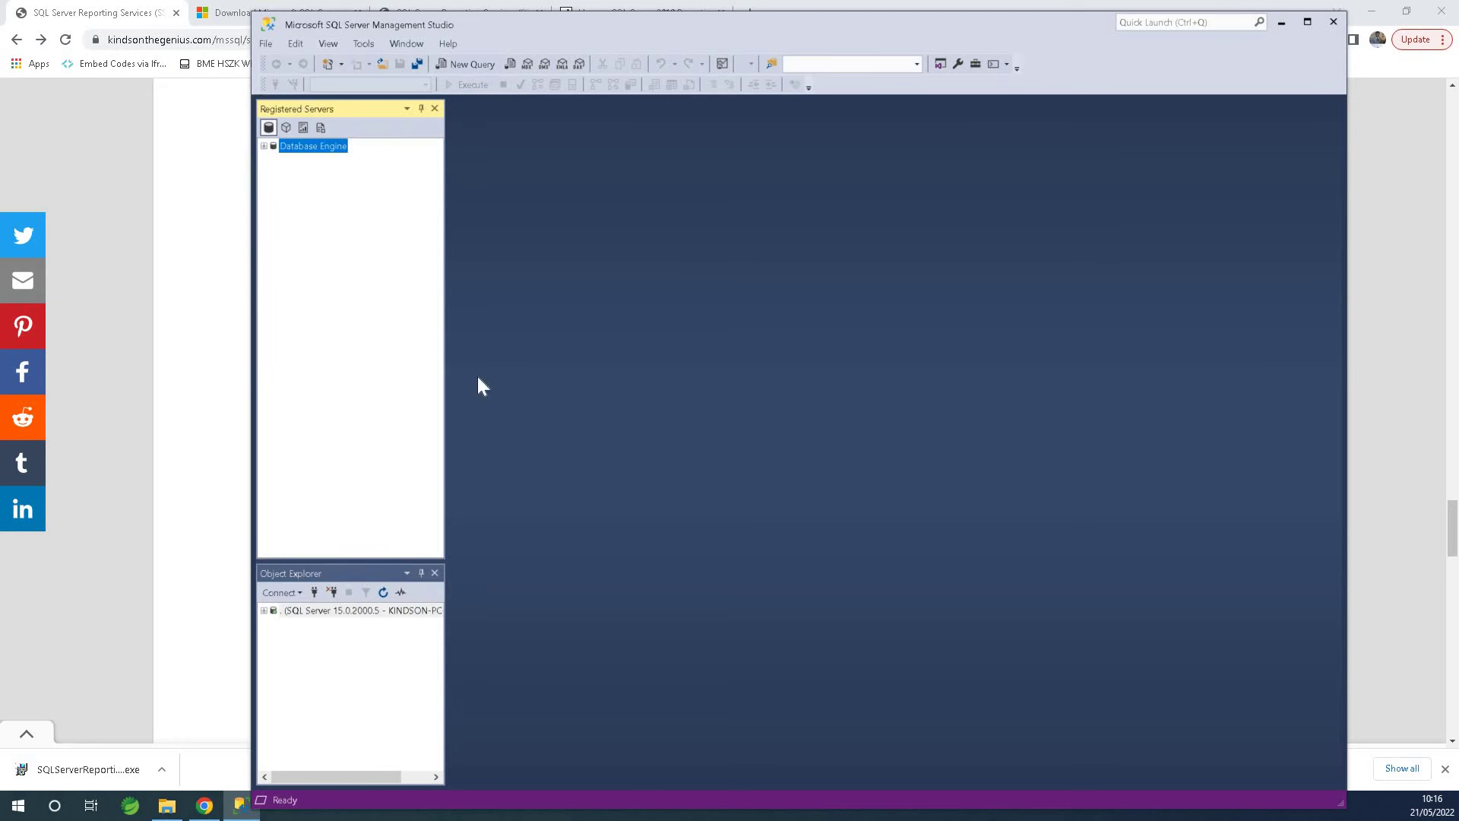
{"action": "left_click", "coordinate": [303, 126]}
{"action": "left_click", "coordinate": [264, 146]}
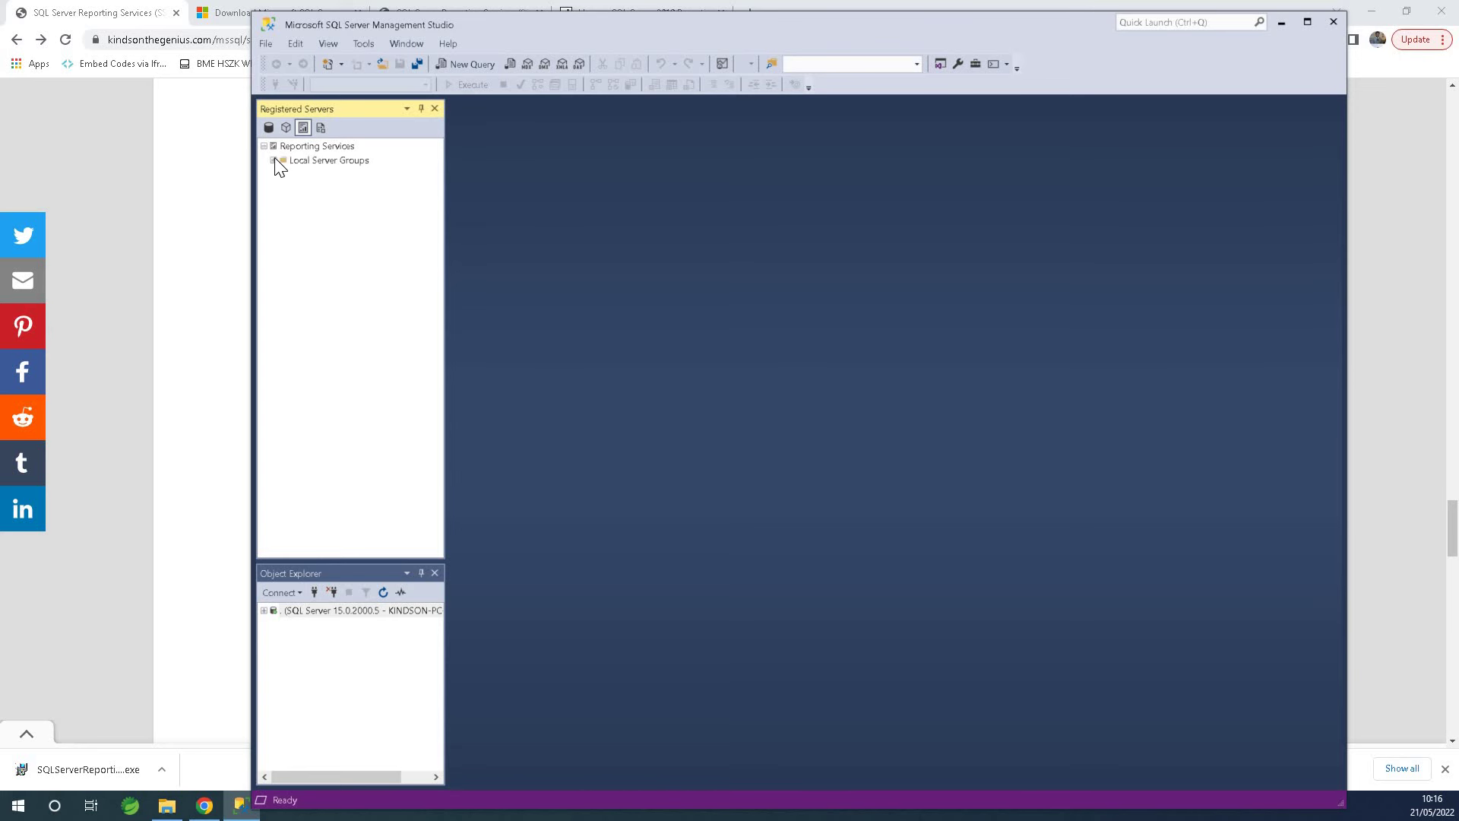
{"action": "left_click", "coordinate": [274, 160]}
{"action": "left_click", "coordinate": [275, 161]}
- Register the local SSRS server under Local Server Groups, test the connection successfully, and save
{"action": "right_click", "coordinate": [301, 162]}
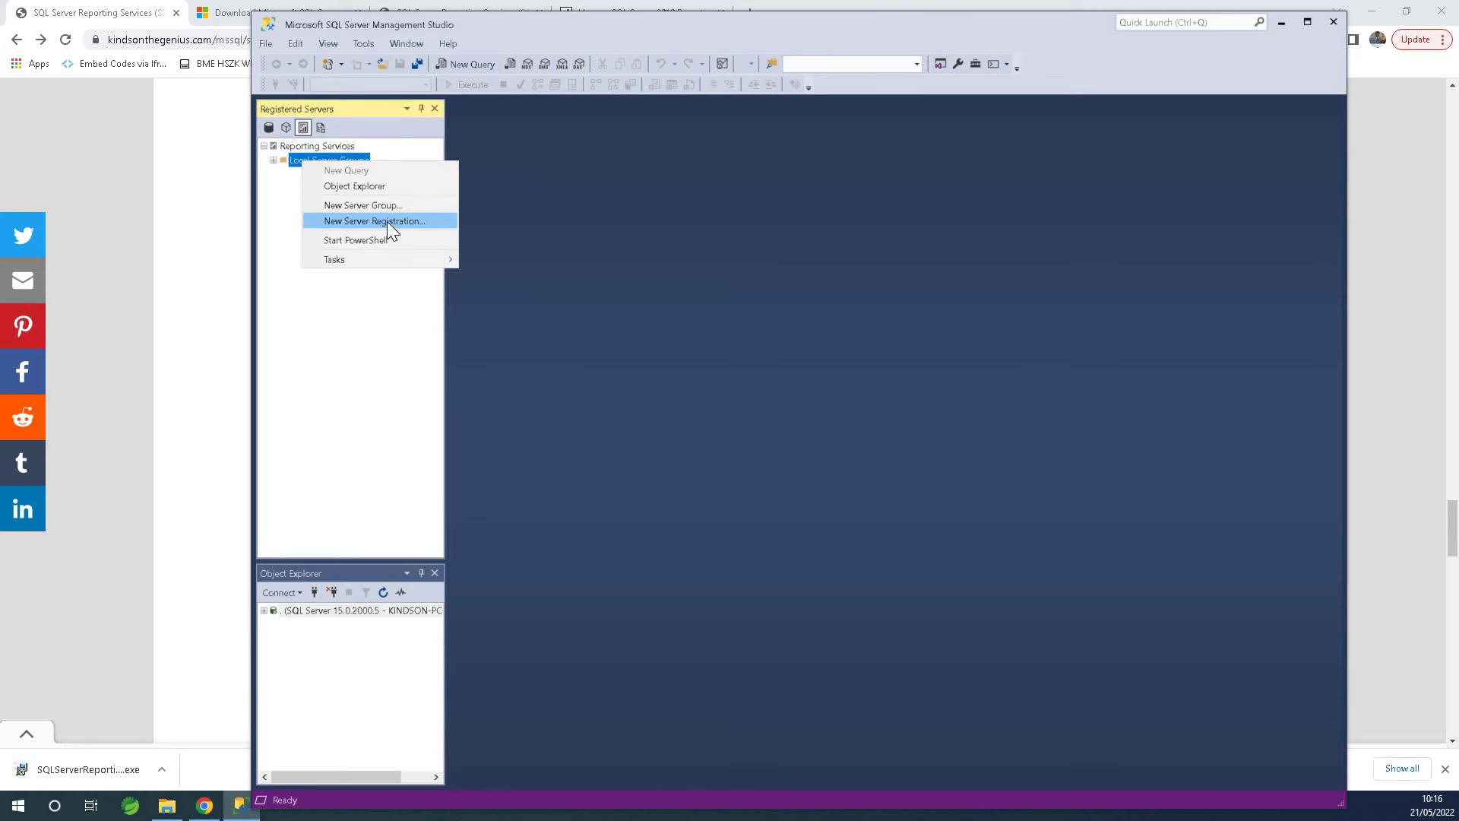
{"action": "left_click", "coordinate": [386, 221]}
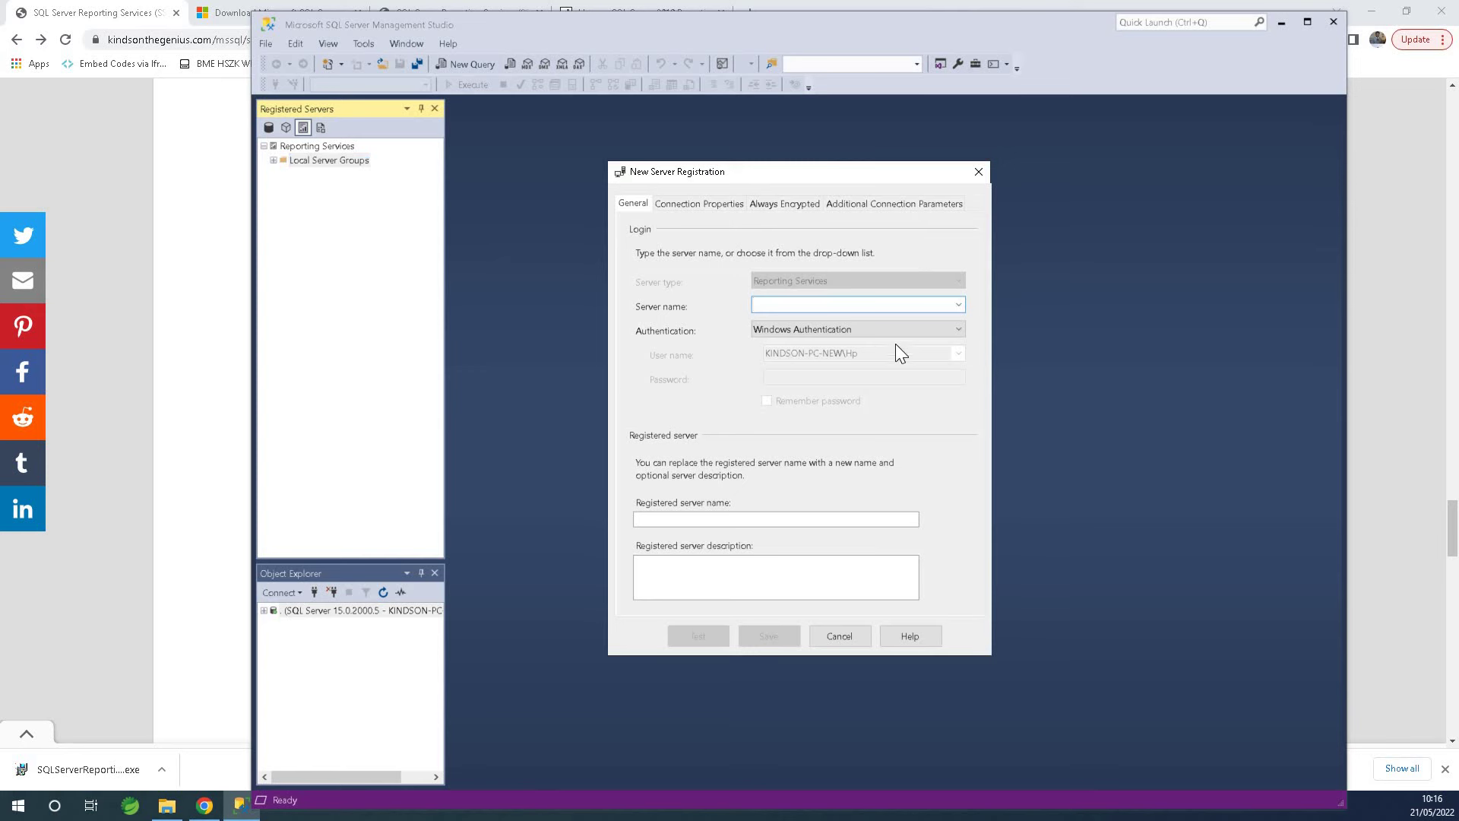
{"action": "left_click", "coordinate": [959, 304]}
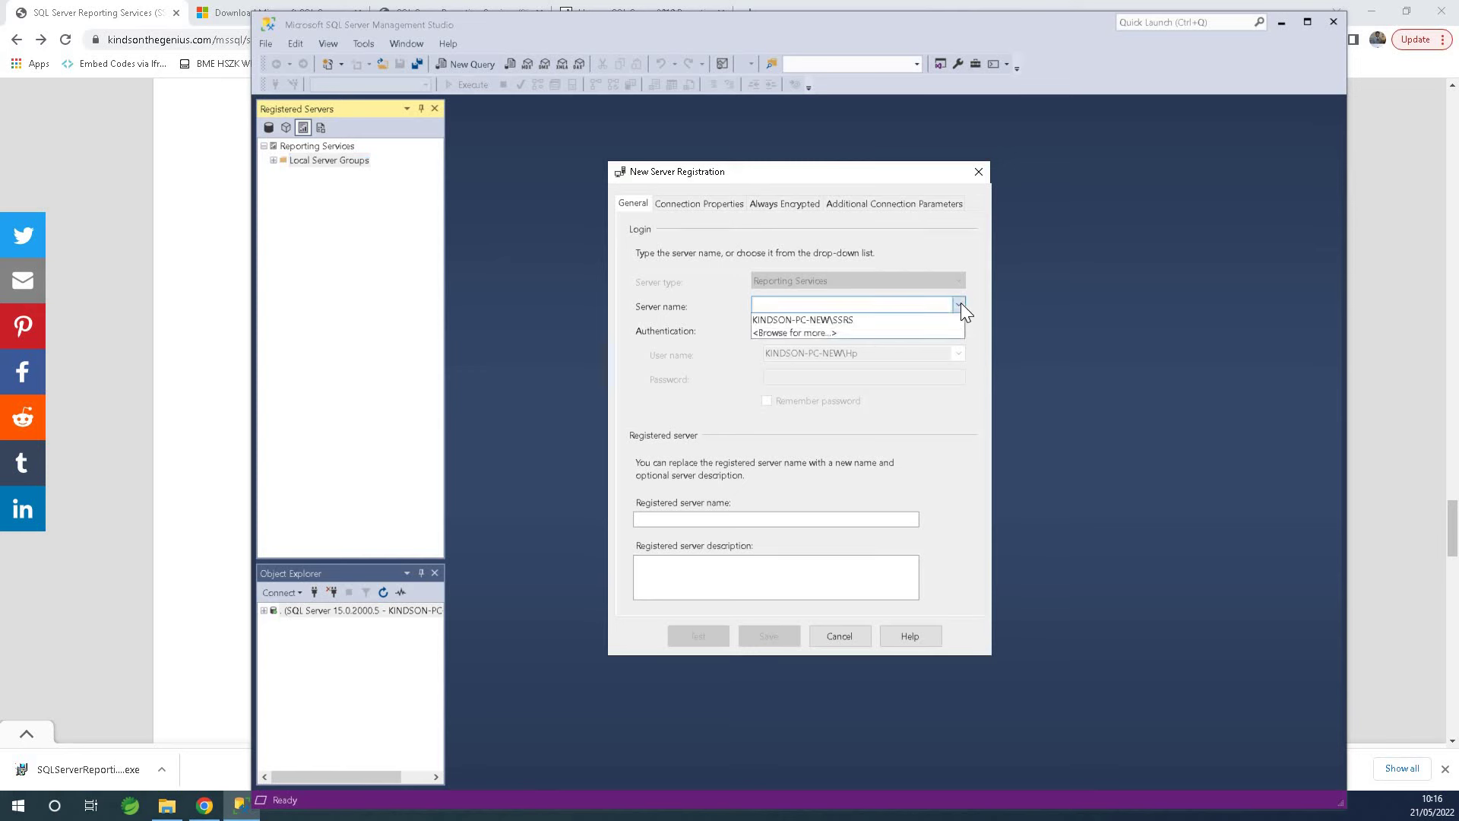
{"action": "left_click", "coordinate": [846, 321]}
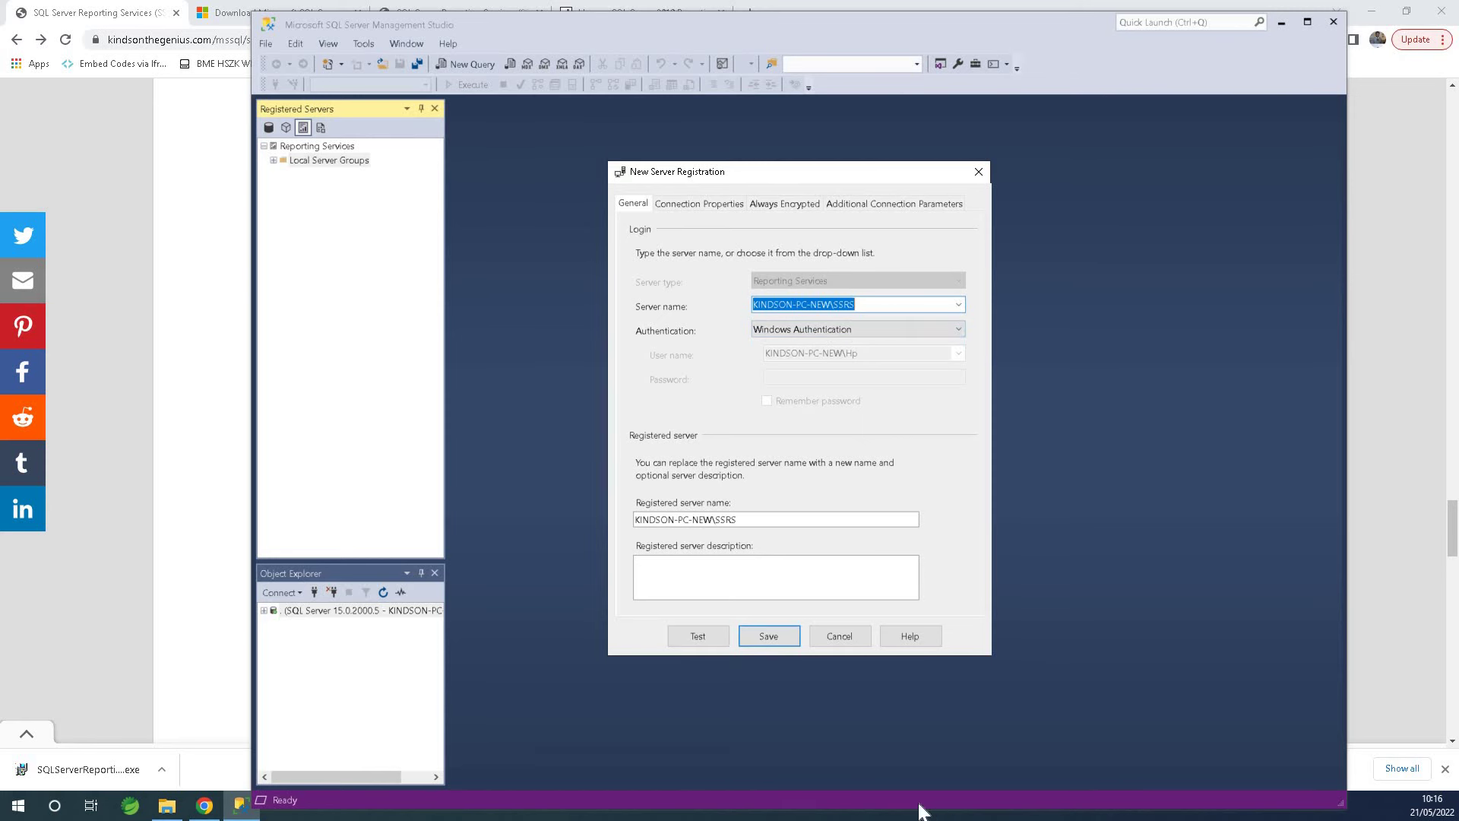
{"action": "left_click", "coordinate": [705, 638]}
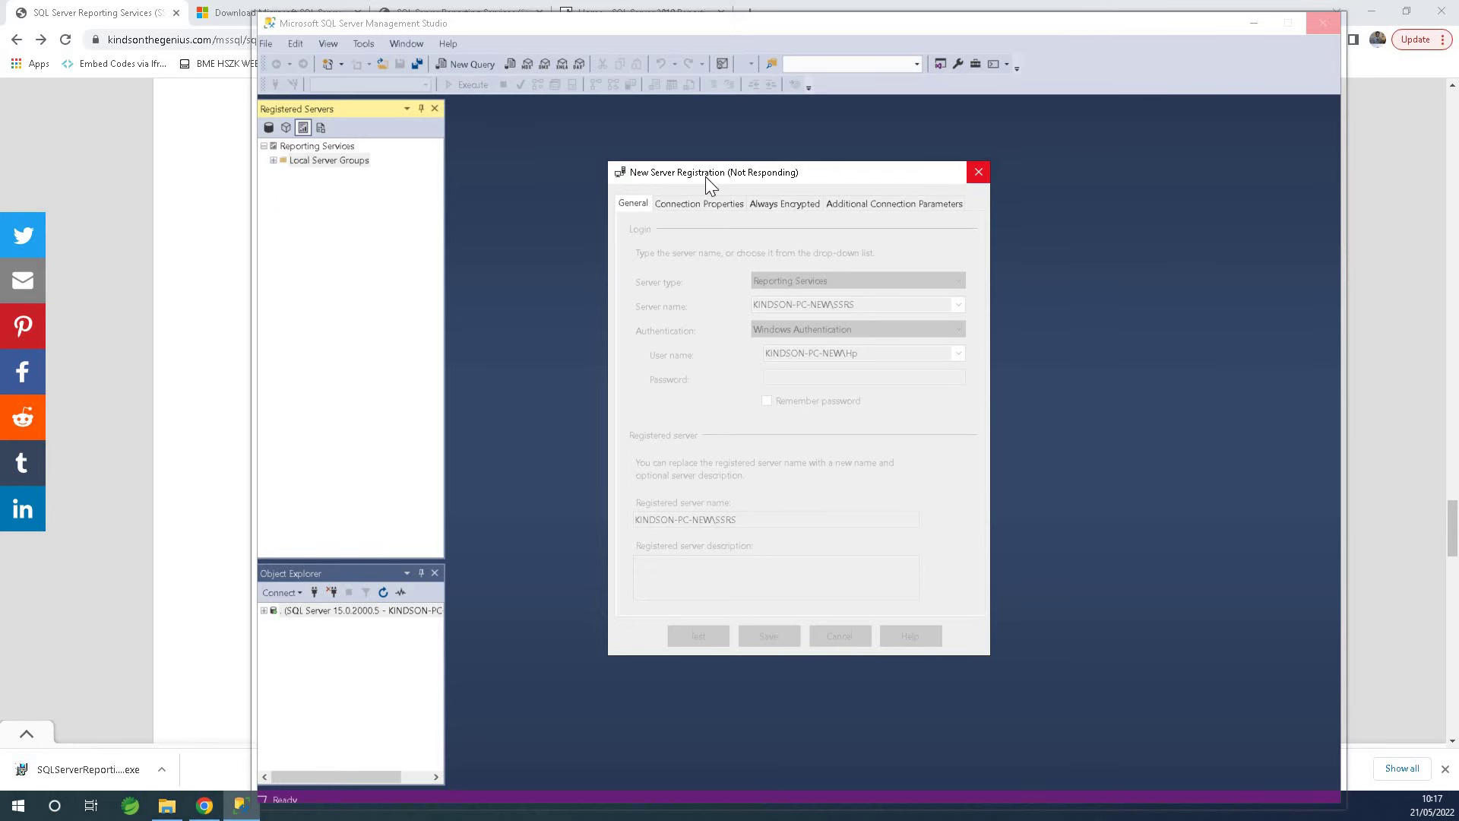
{"action": "left_click", "coordinate": [1399, 581]}
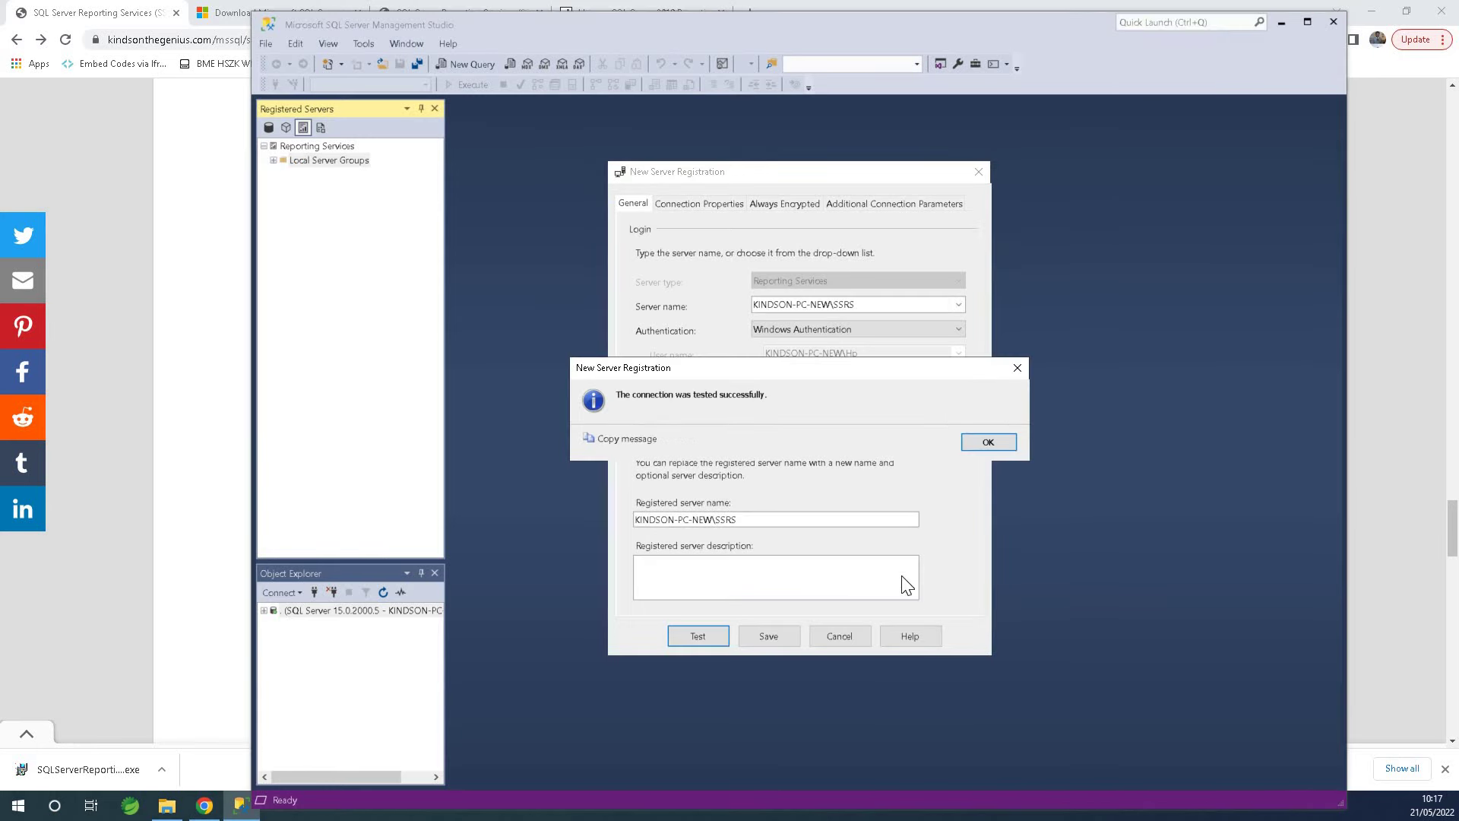
{"action": "left_click", "coordinate": [989, 442]}
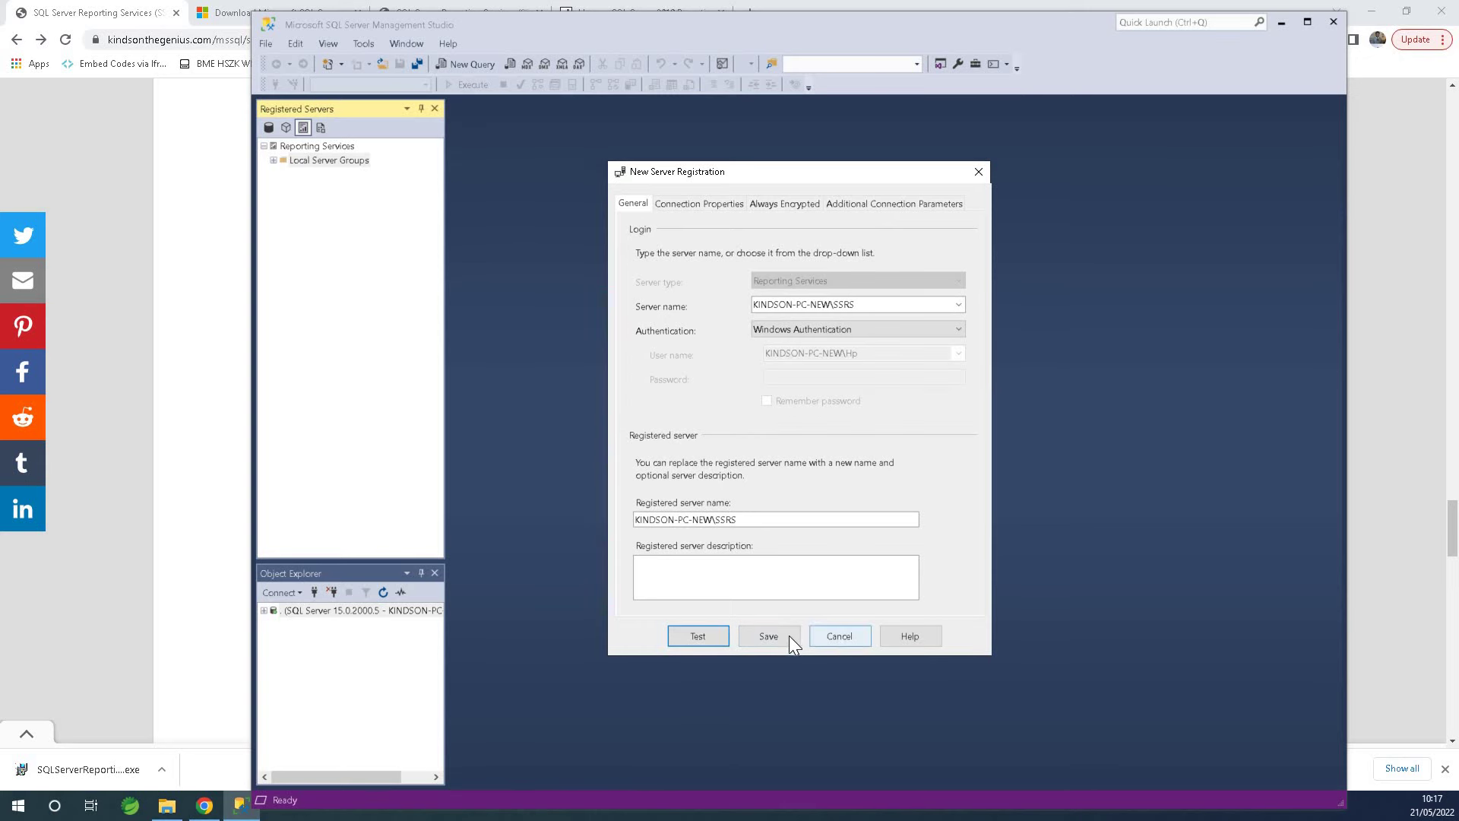
{"action": "left_click", "coordinate": [836, 636]}
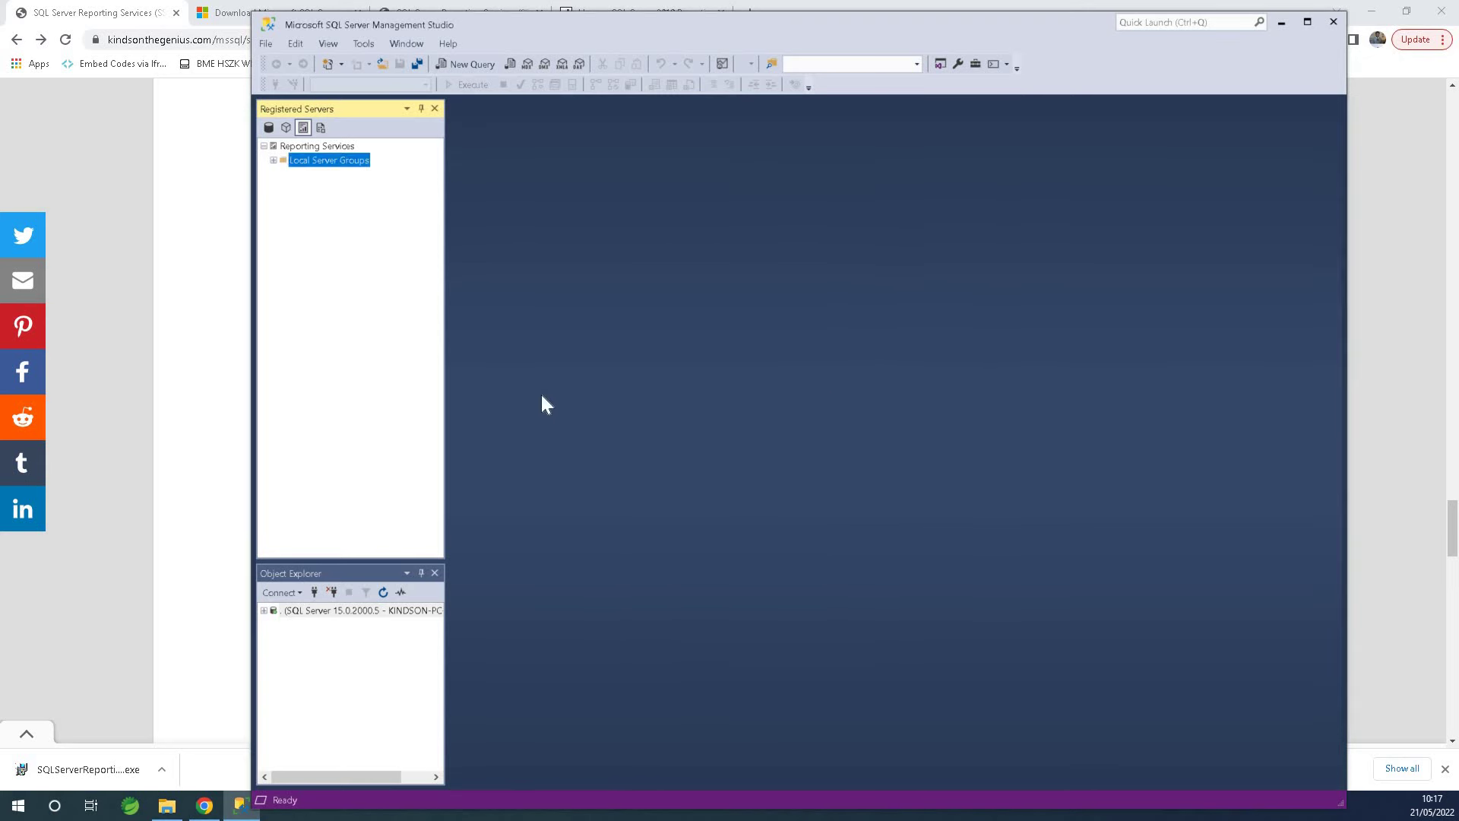
- Confirm the SSRS server is registered, switch the panel to Database Engine, and shrink it
{"action": "left_click", "coordinate": [272, 160]}
{"action": "left_click", "coordinate": [370, 179]}
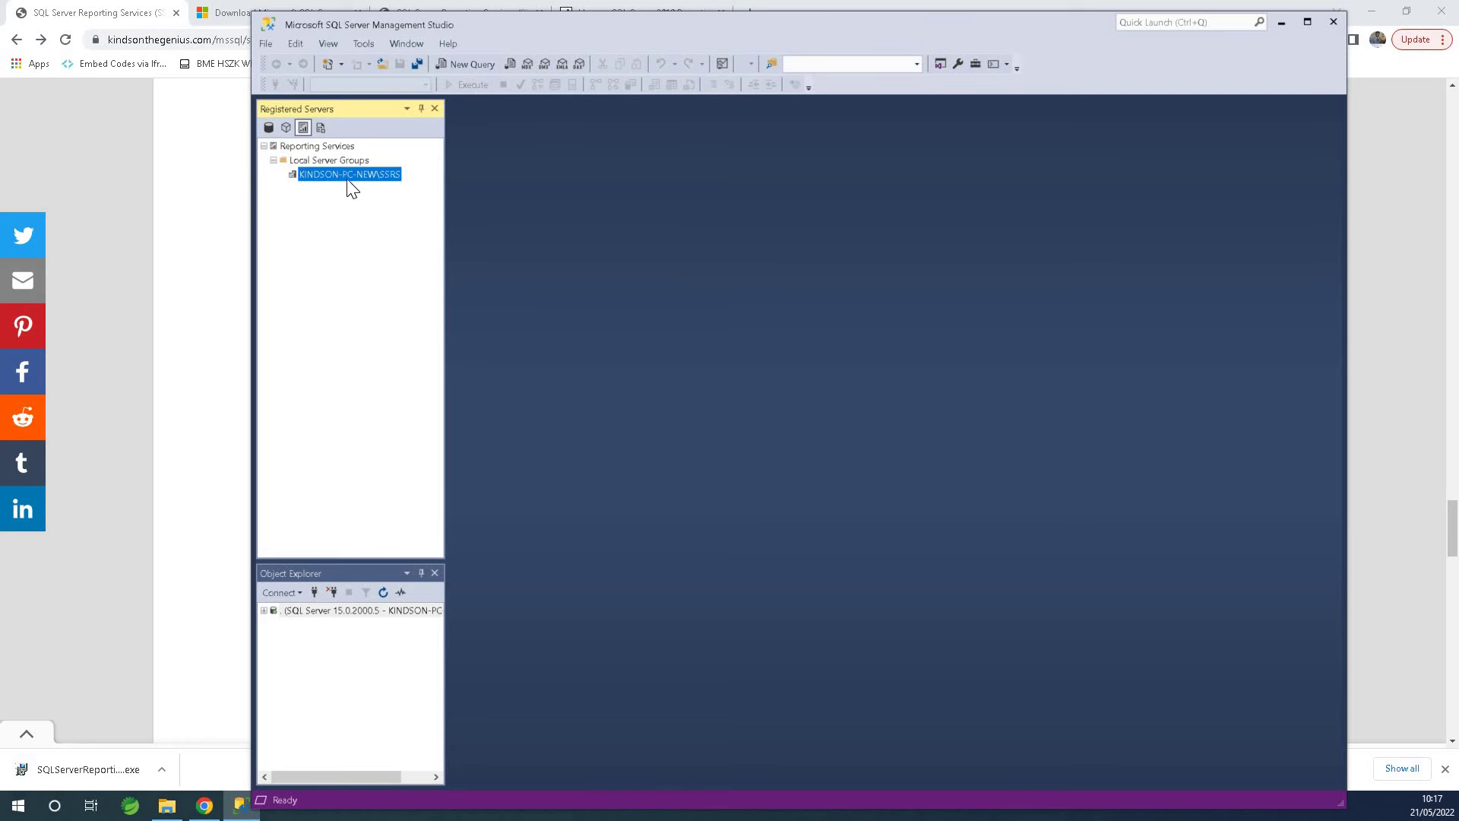
{"action": "left_click", "coordinate": [267, 127]}
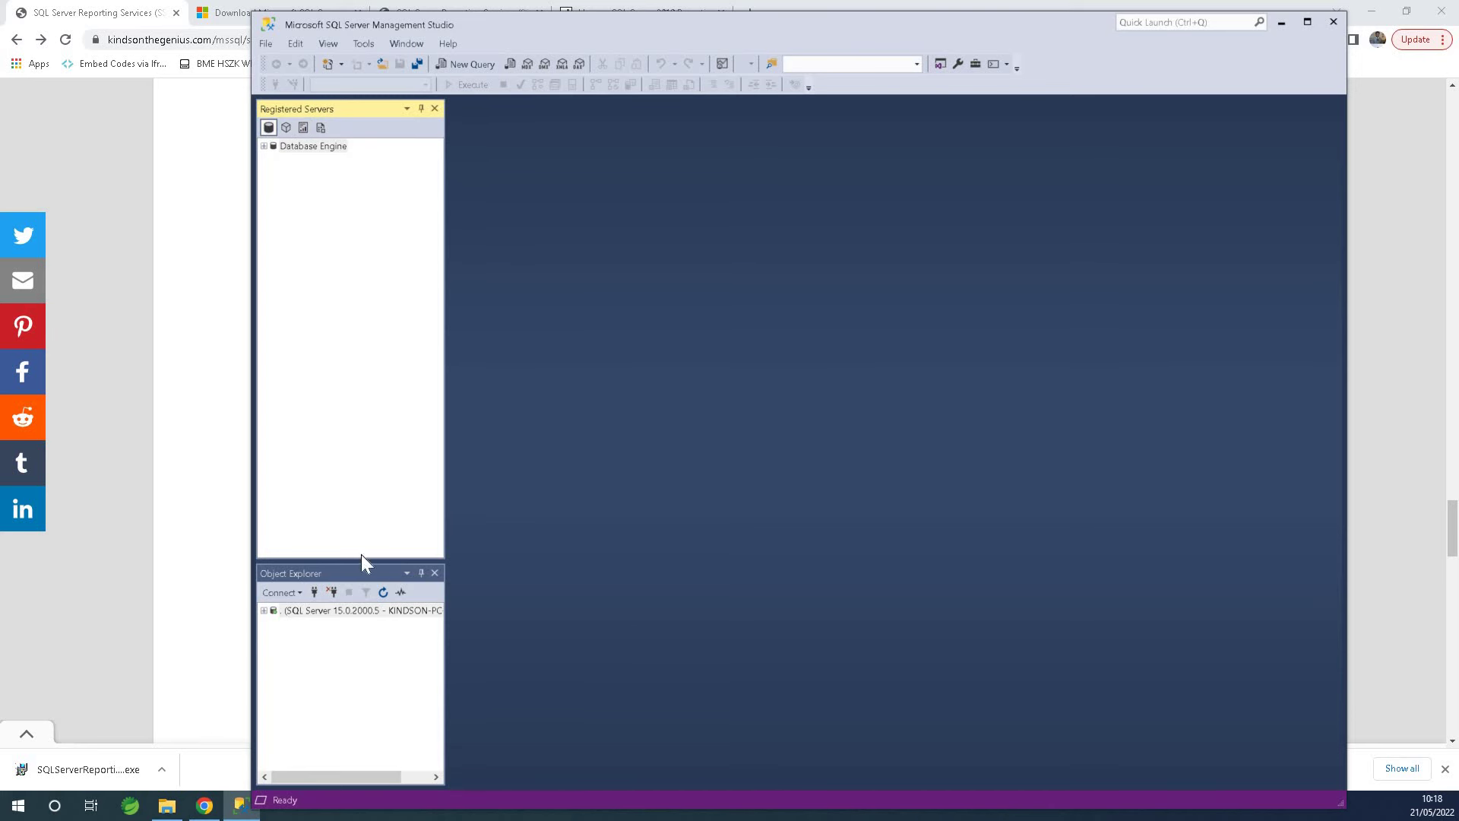
{"action": "left_click_drag", "start_coordinate": [363, 560], "coordinate": [304, 222]}
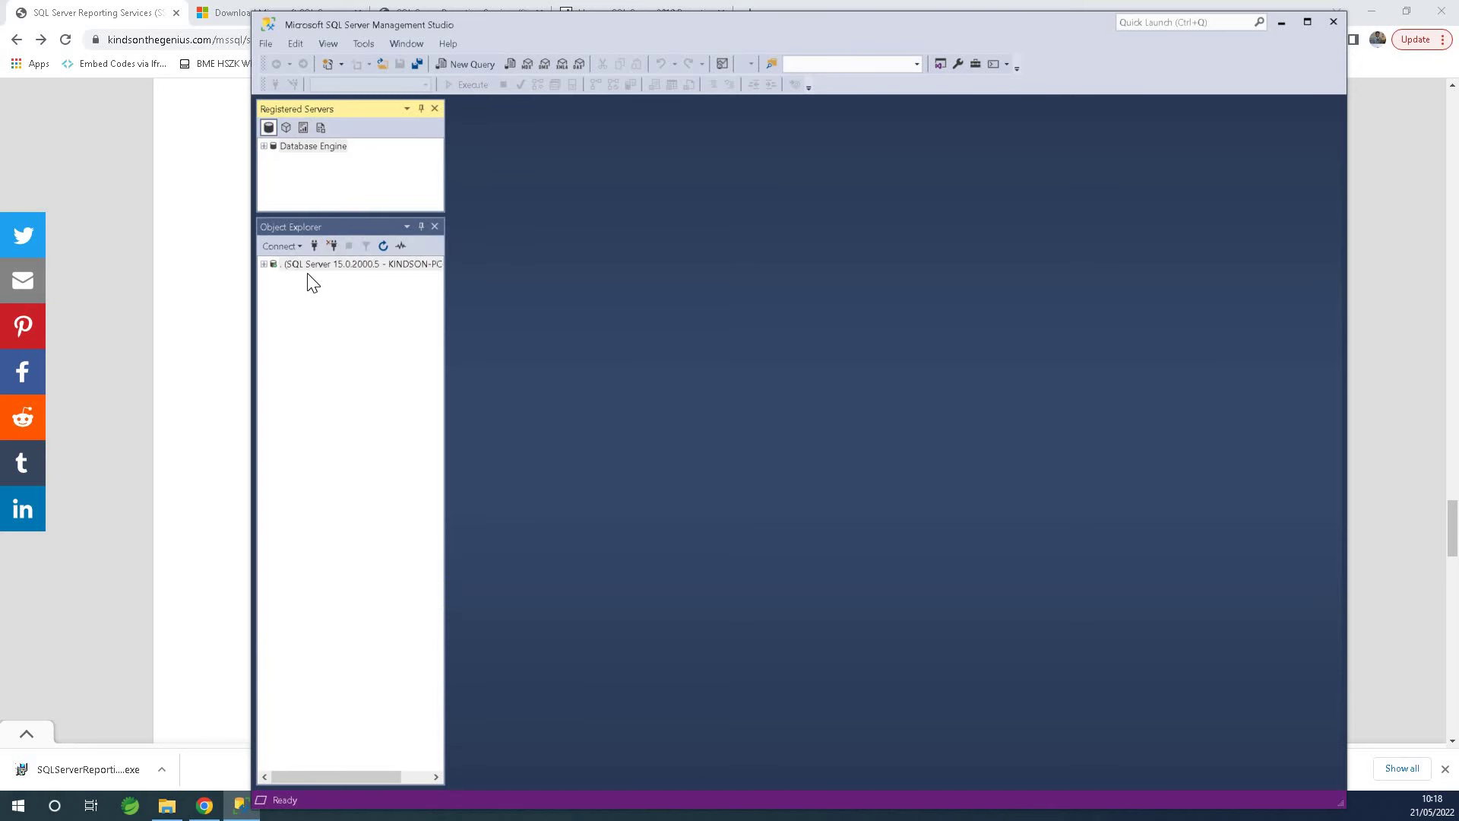
- Connect Object Explorer to the SSRS report server with Reporting Services as the server type
{"action": "left_click", "coordinate": [313, 247]}
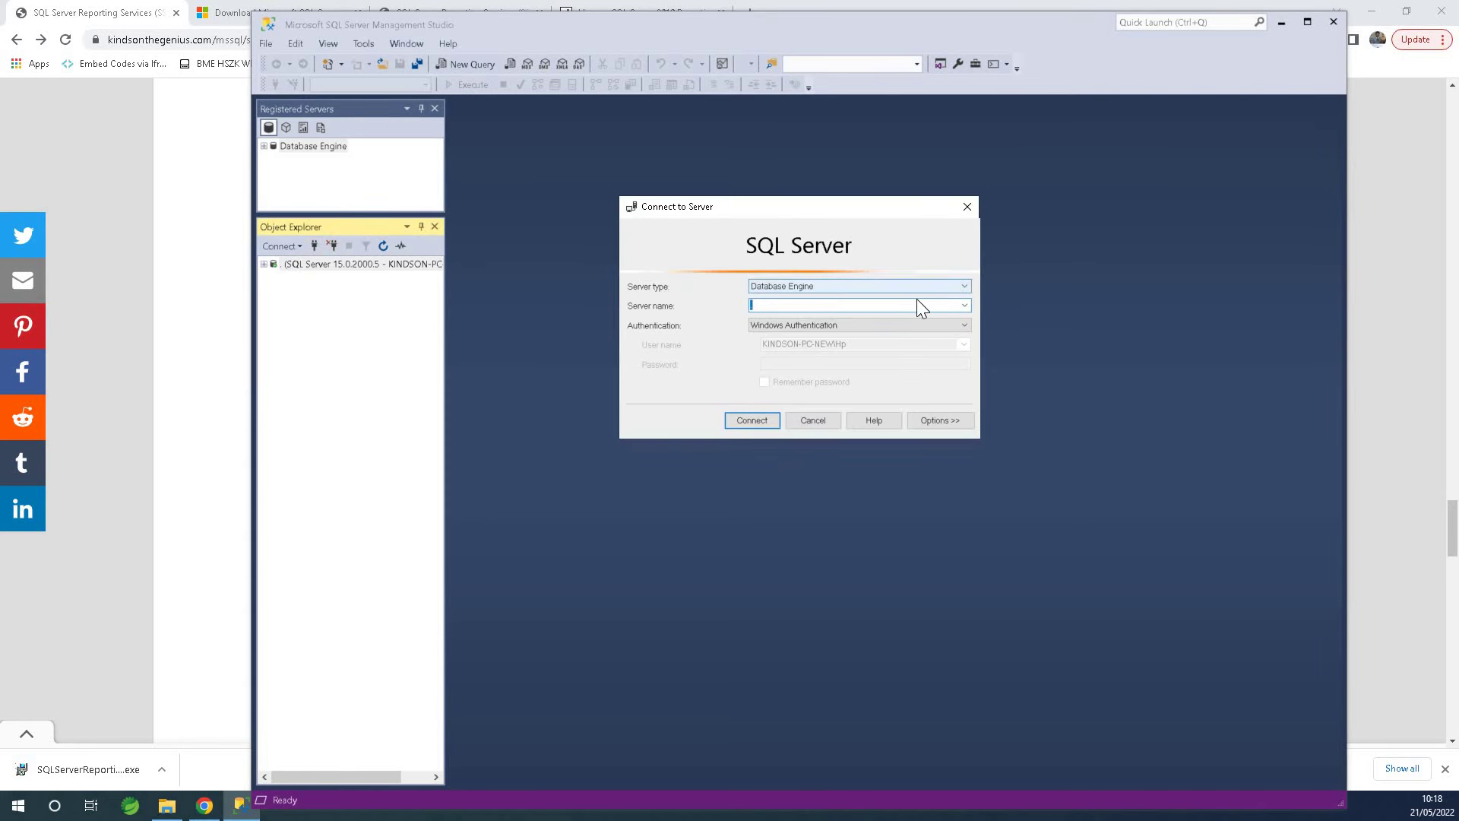
{"action": "left_click", "coordinate": [964, 288]}
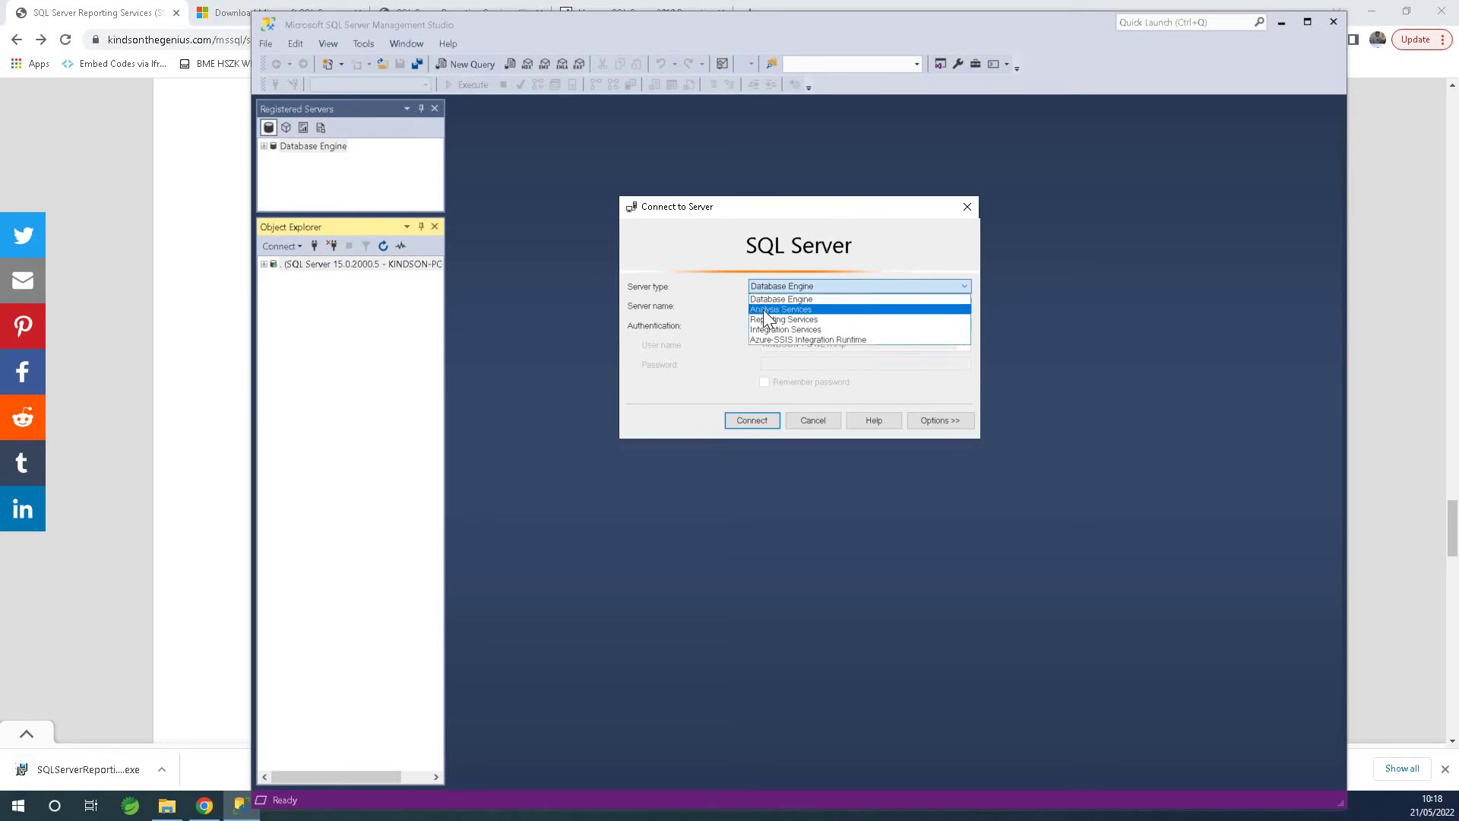
{"action": "left_click", "coordinate": [790, 318]}
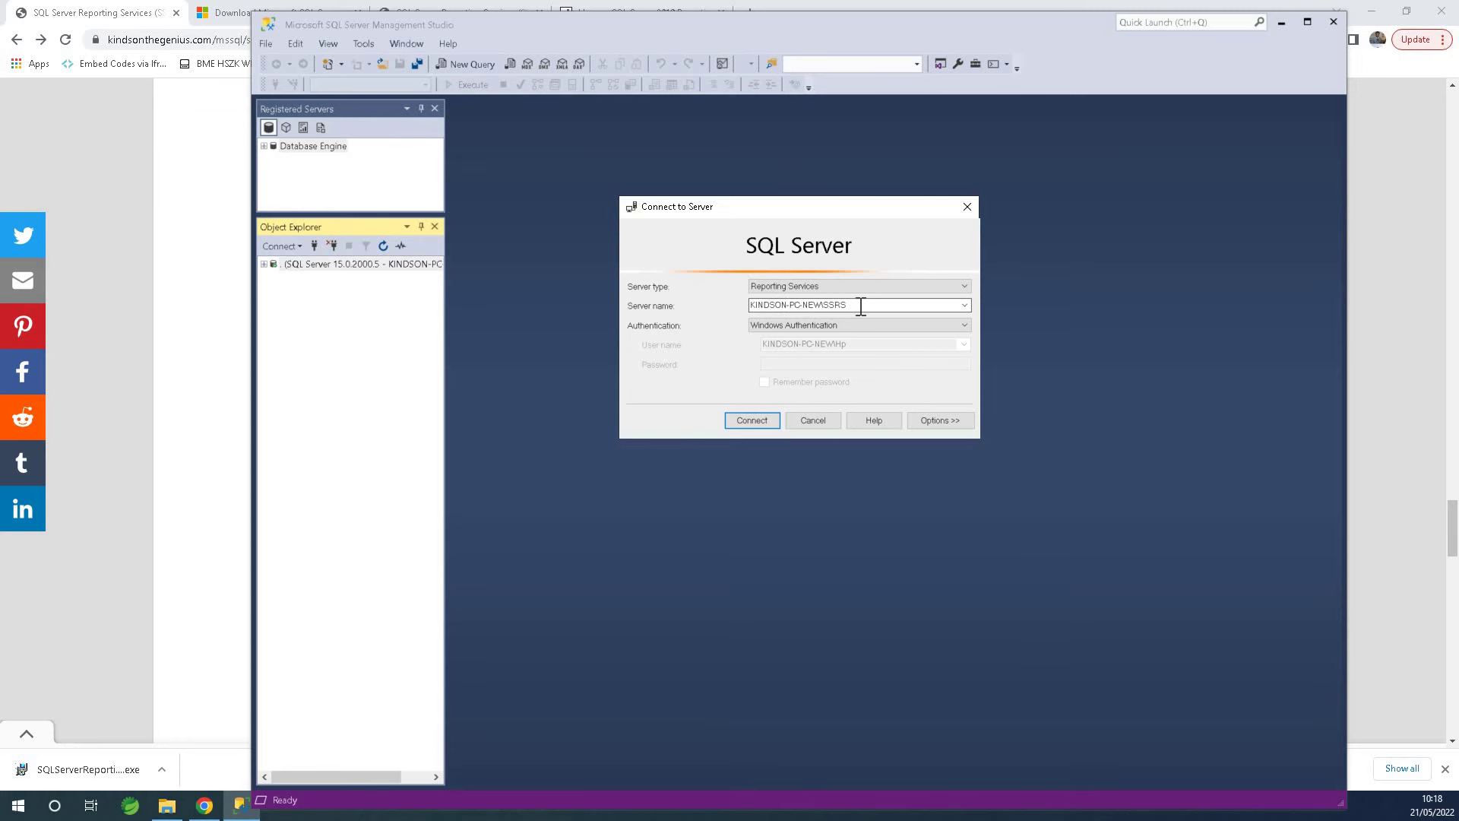
{"action": "left_click", "coordinate": [762, 416]}
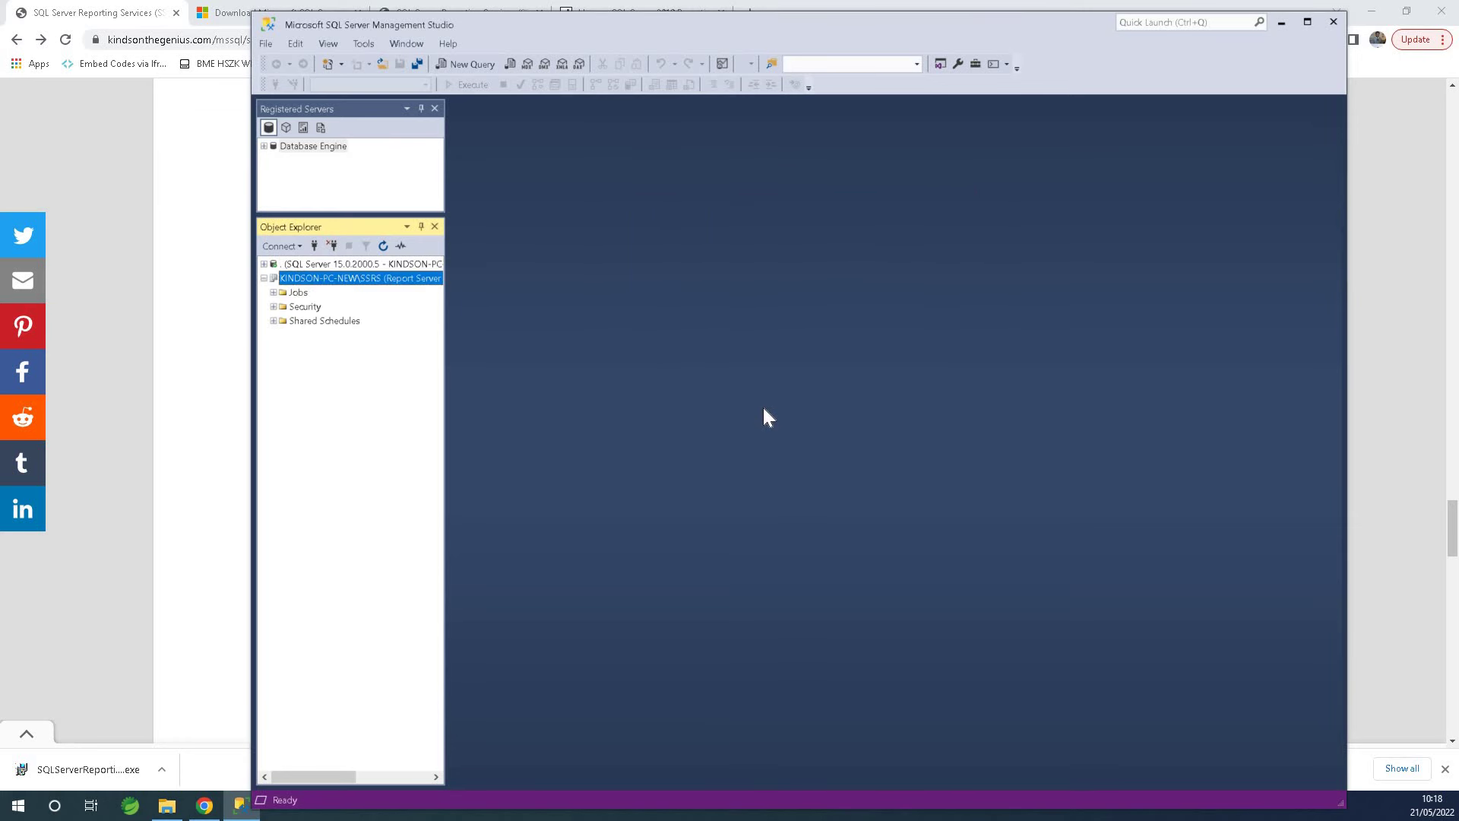
- Expand the report server's Jobs, Security and Shared Schedules folders
{"action": "left_click", "coordinate": [264, 279]}
{"action": "left_click", "coordinate": [263, 279]}
{"action": "left_click", "coordinate": [274, 292]}
{"action": "left_click", "coordinate": [273, 307]}
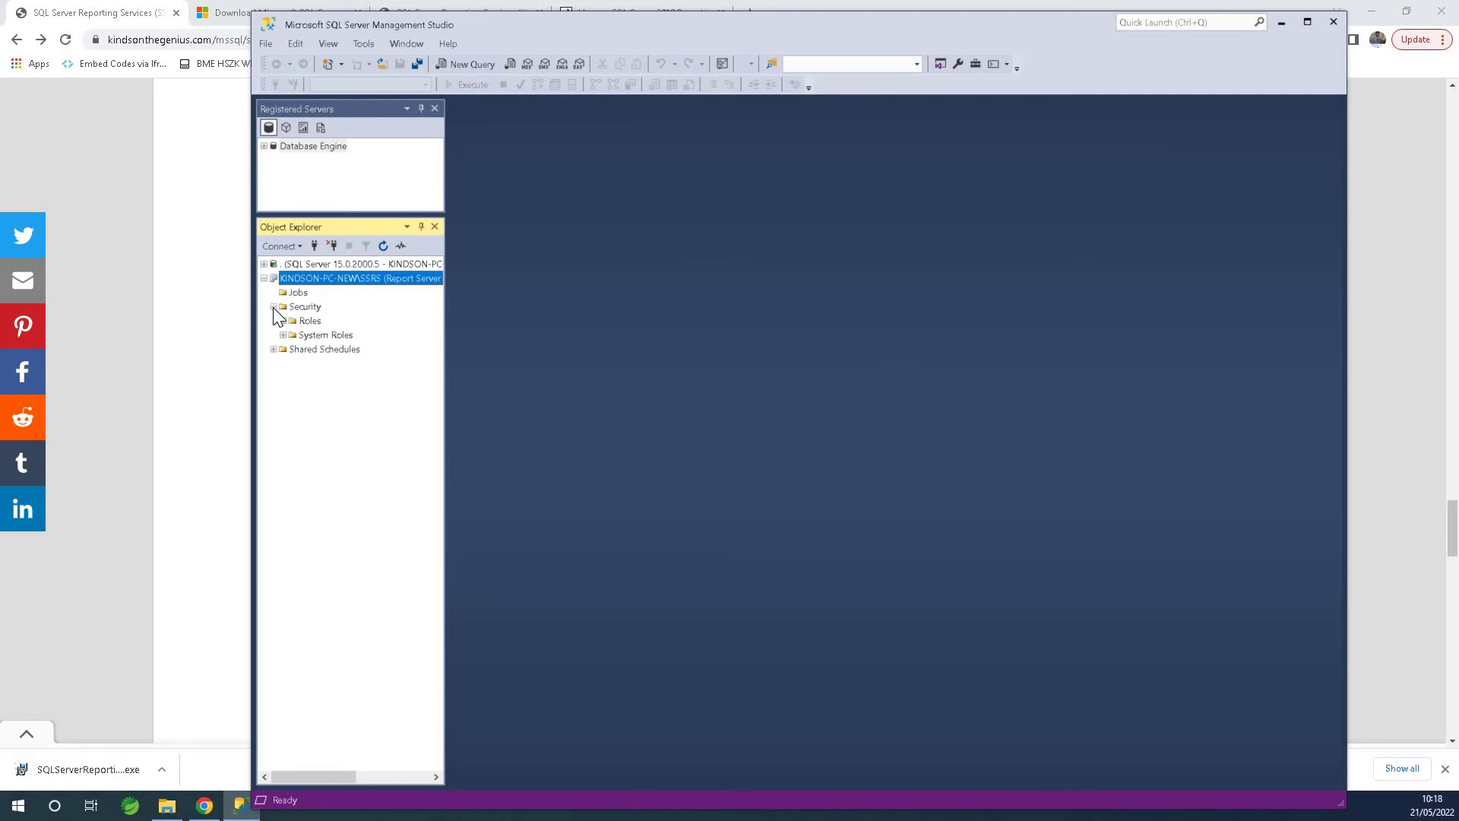
{"action": "left_click", "coordinate": [274, 350]}
- Return to the tutorial page in Chrome and scroll down to its Related Posts section
{"action": "left_click", "coordinate": [223, 363]}
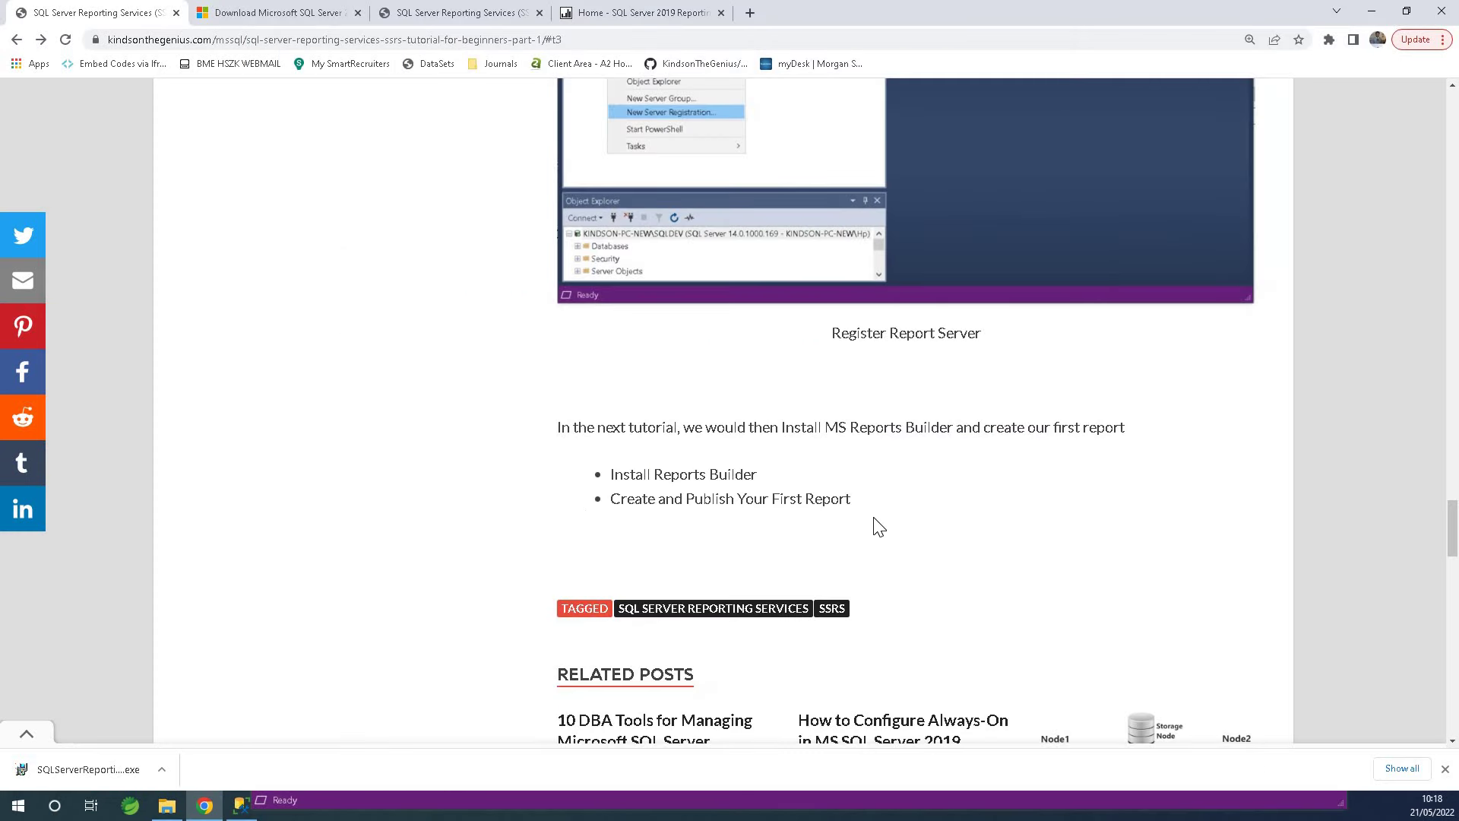
{"action": "left_click_drag", "start_coordinate": [743, 496], "coordinate": [823, 502]}
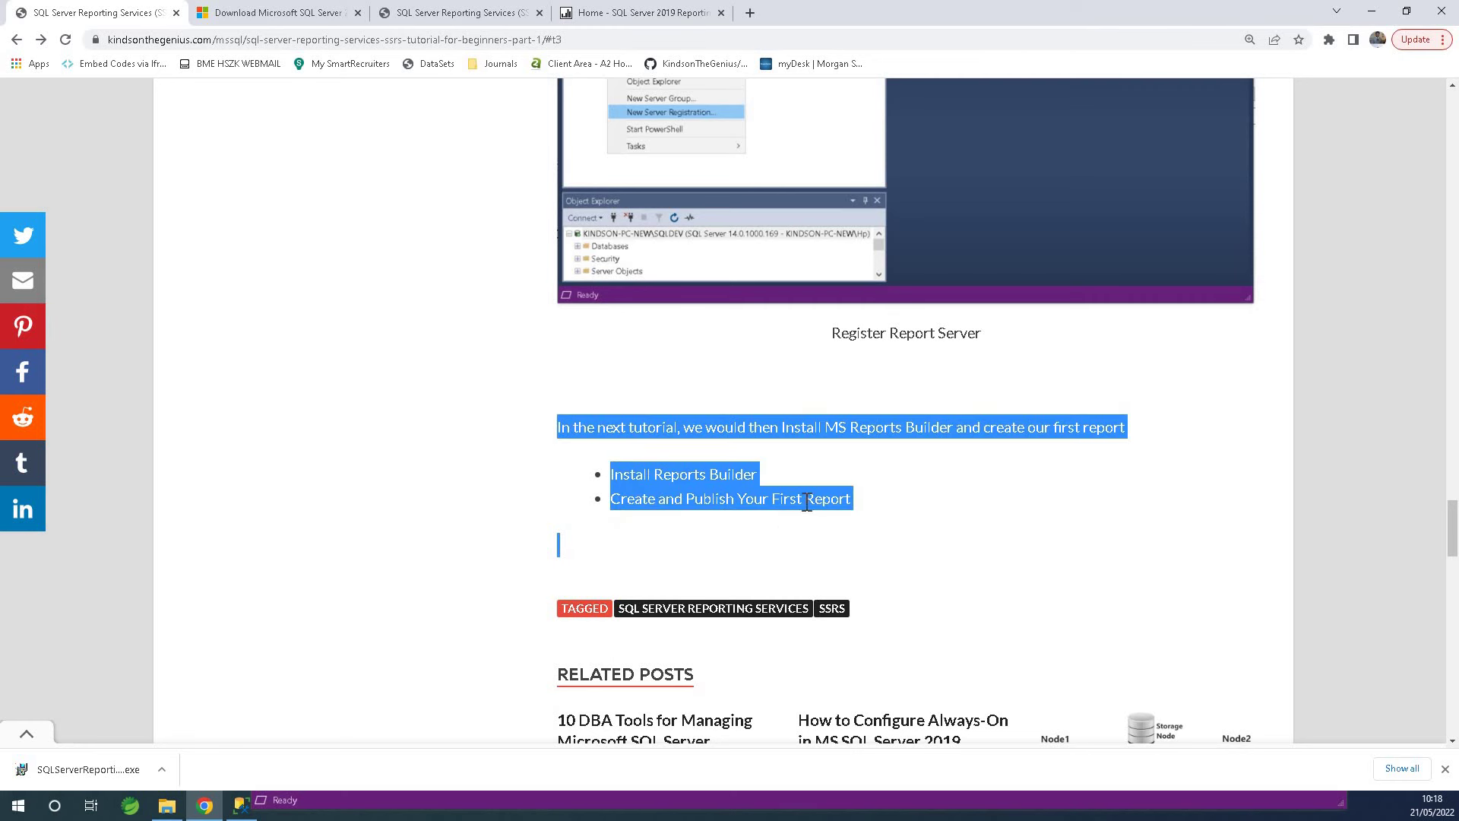
{"action": "left_click", "coordinate": [862, 514]}
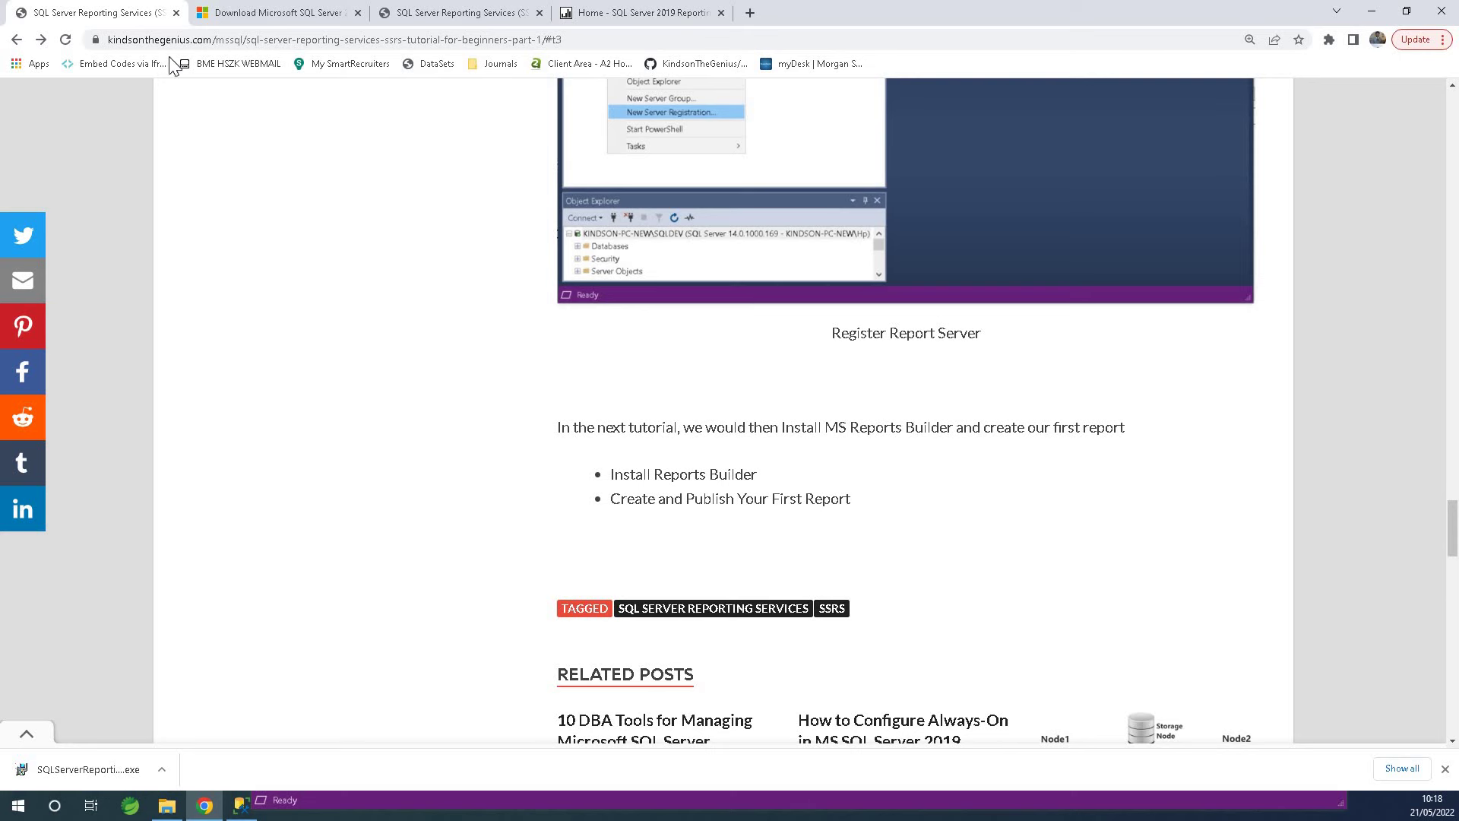
{"action": "scroll", "coordinate": [787, 549], "scroll_direction": "down", "scroll_amount": 2}
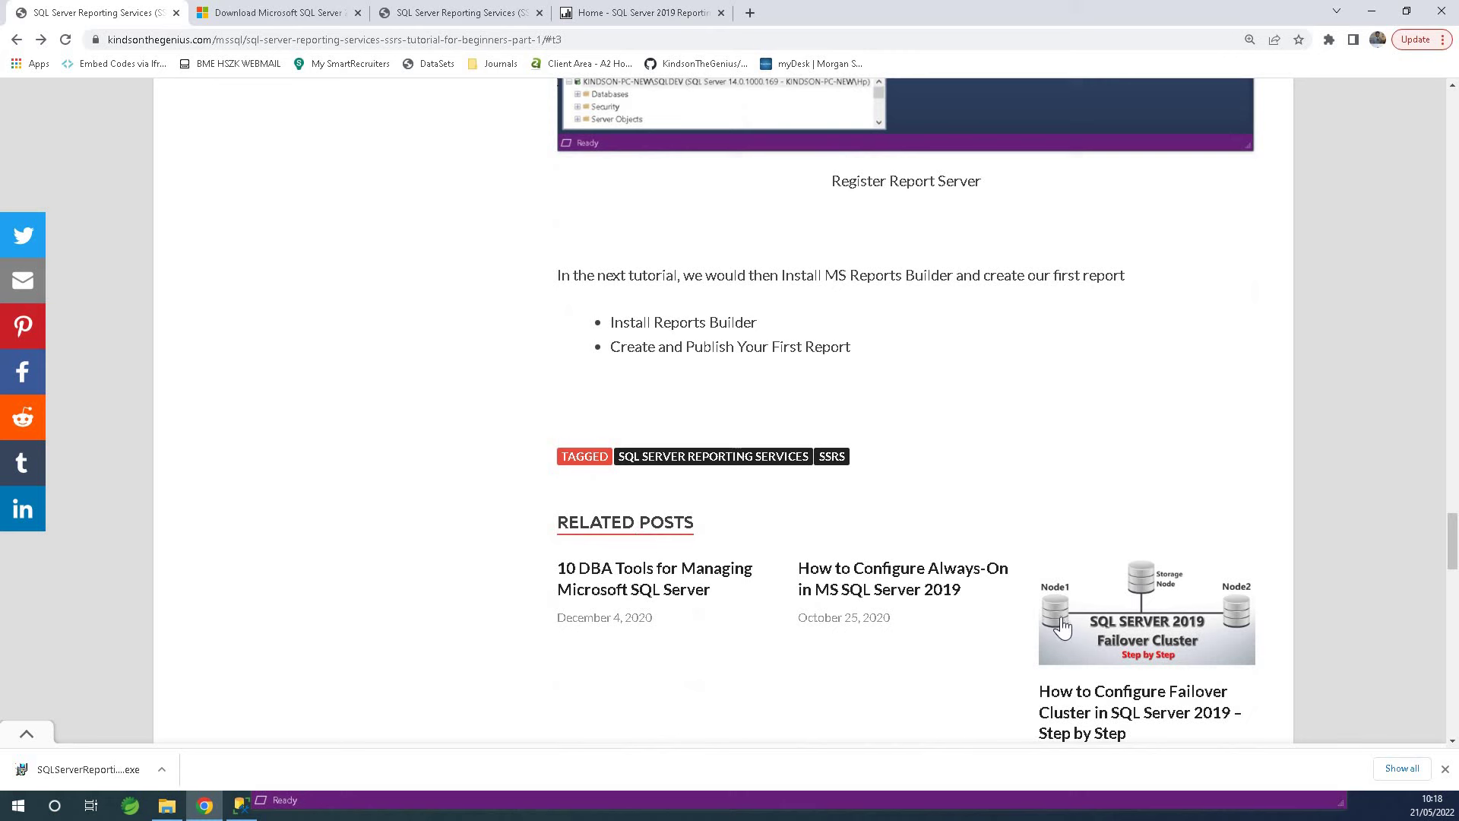